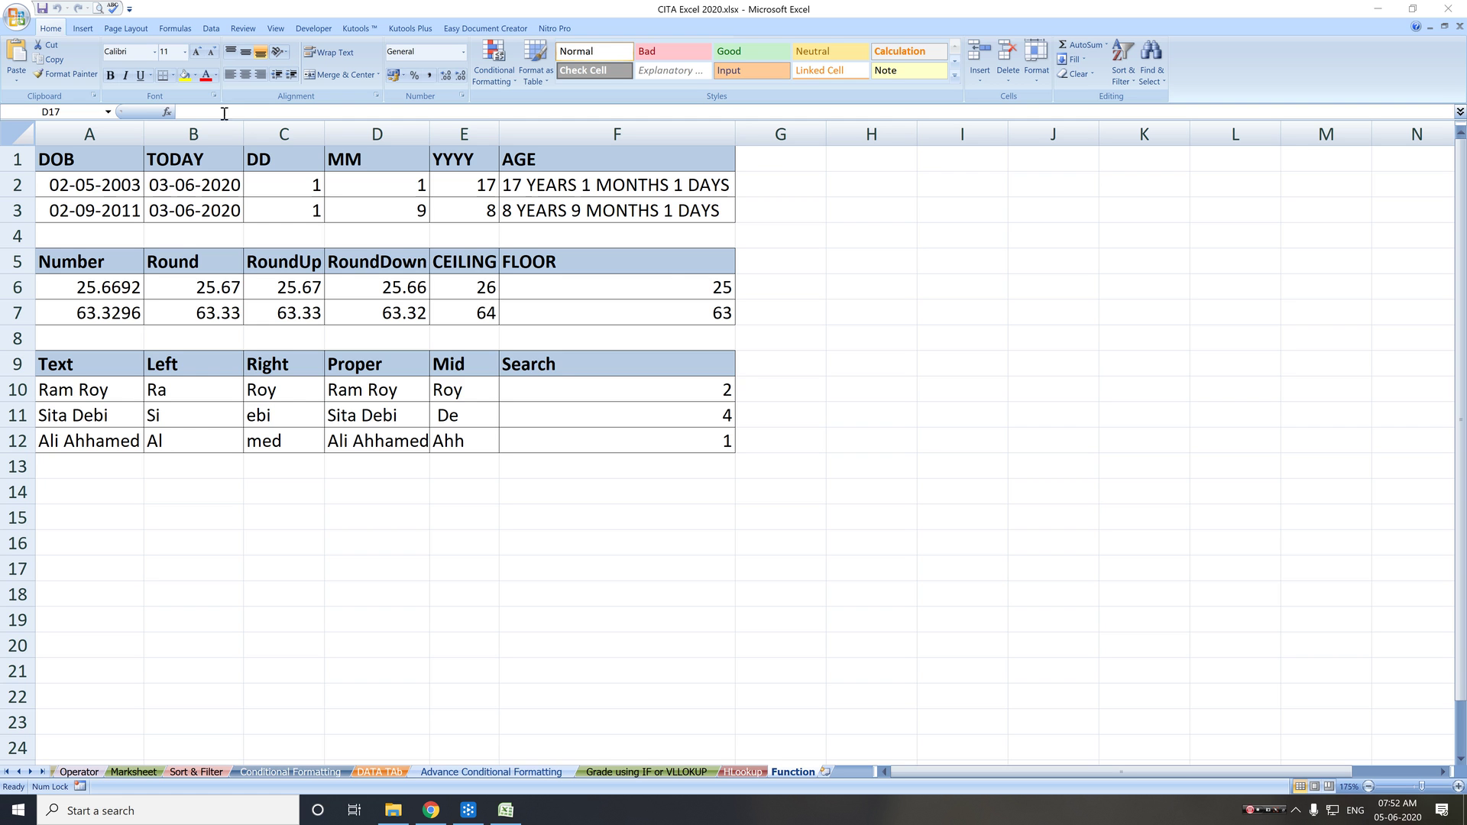
Step: Stamp B2 with today's date (05-06-2020) and enter =TODAY() in B3
click(102, 182)
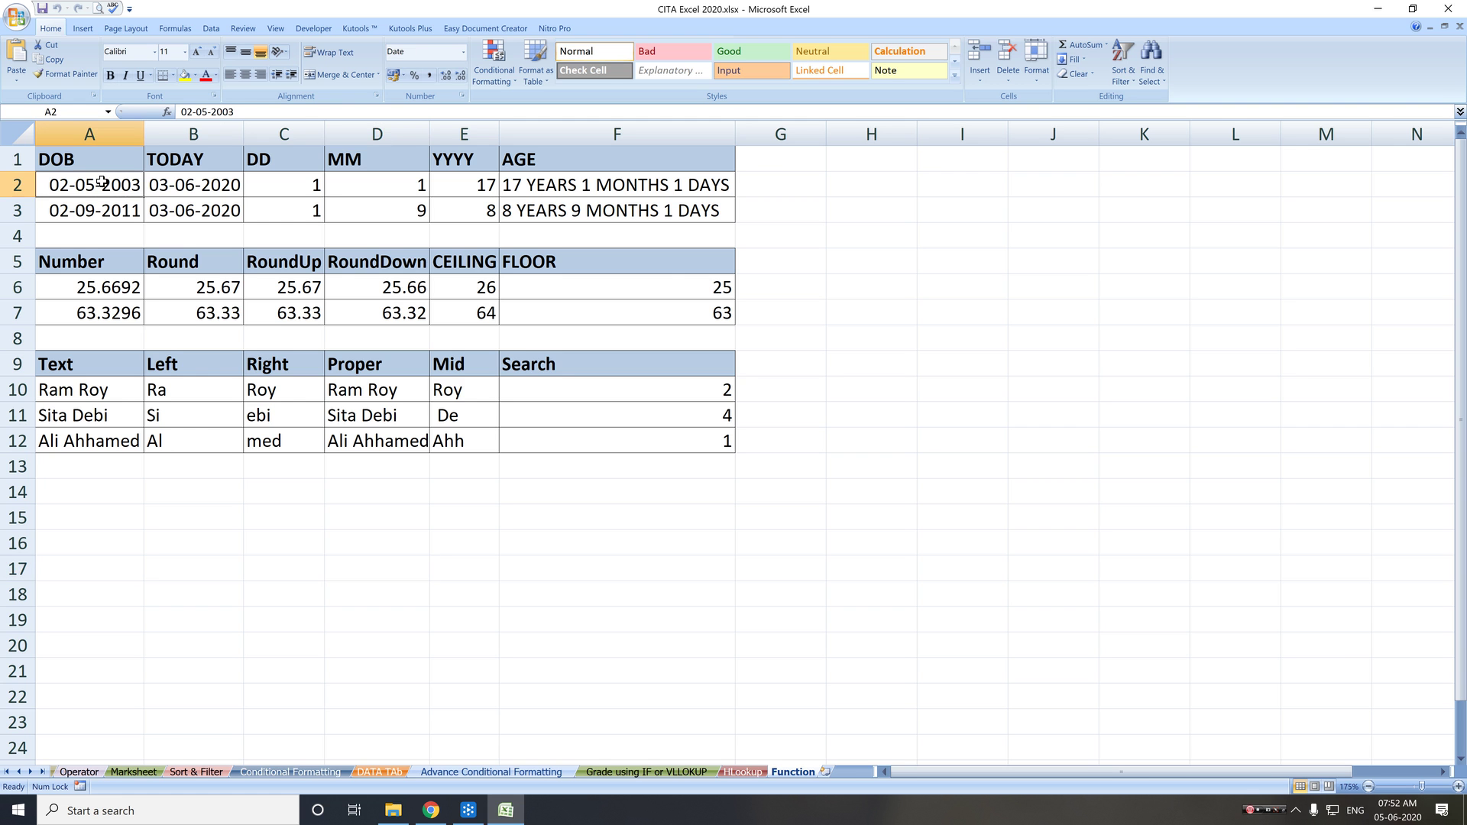
click(207, 185)
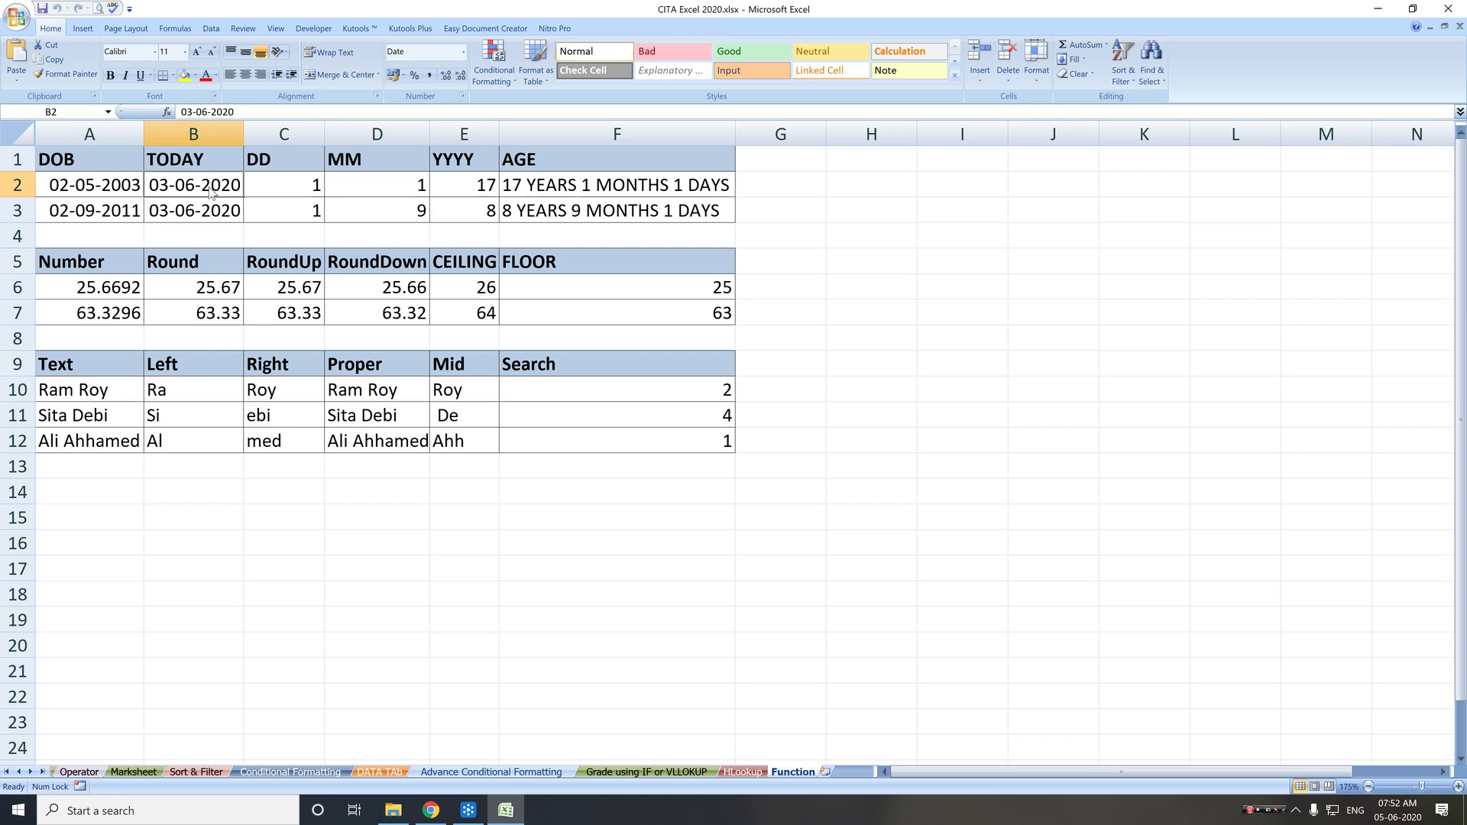
key(ctrl+semicolon)
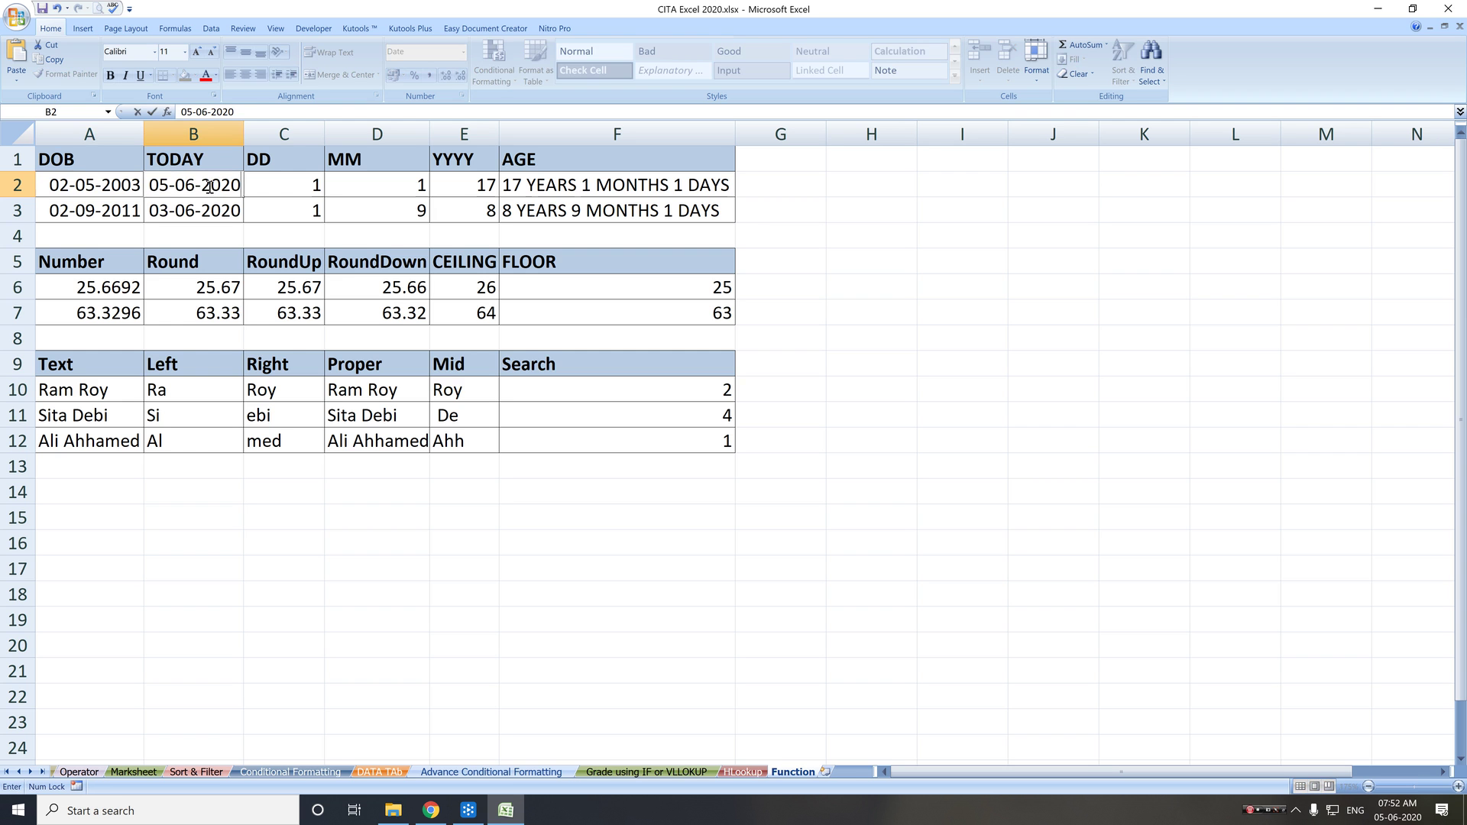
key(Return)
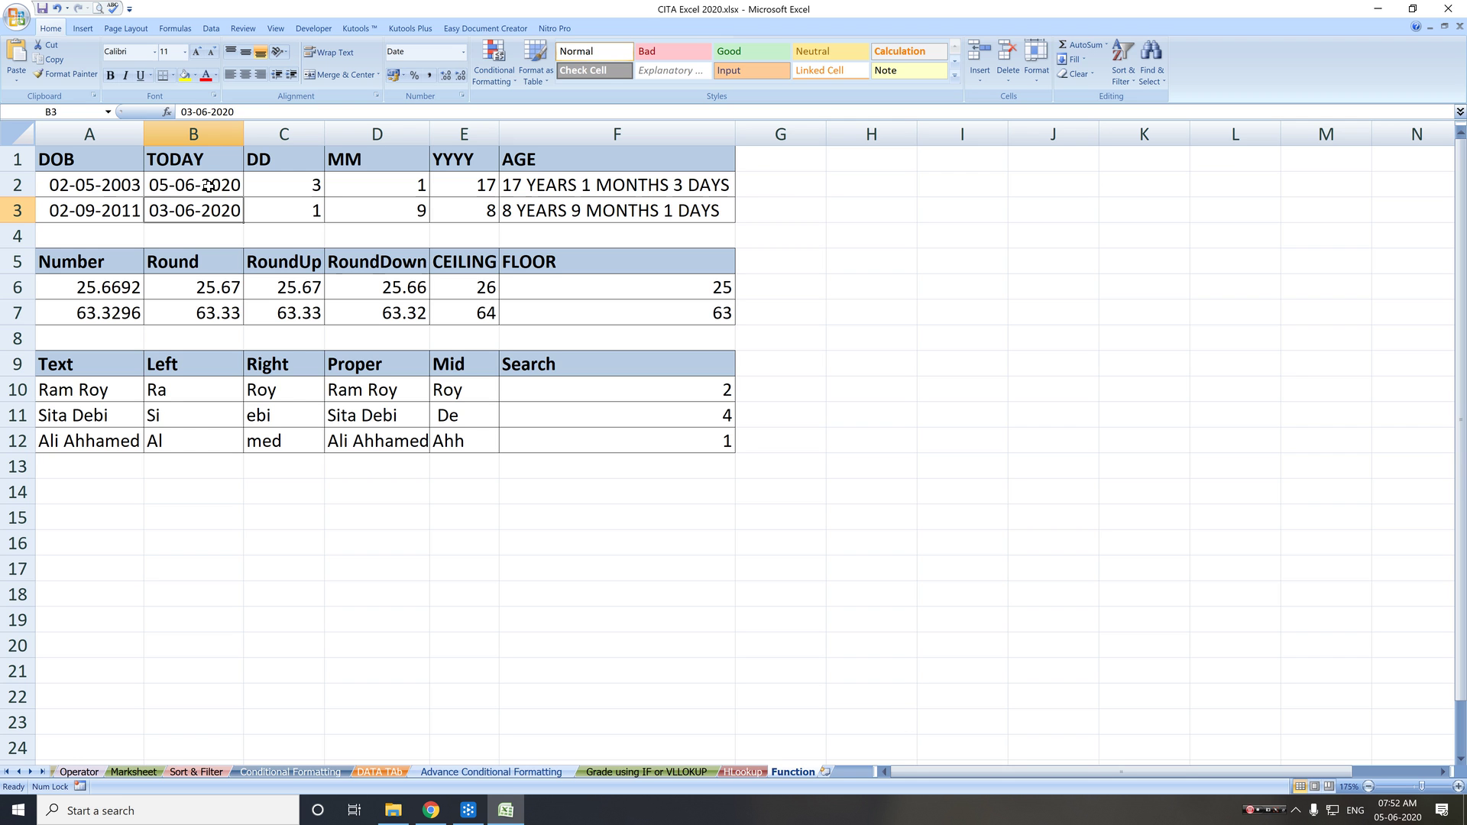
text(=today)
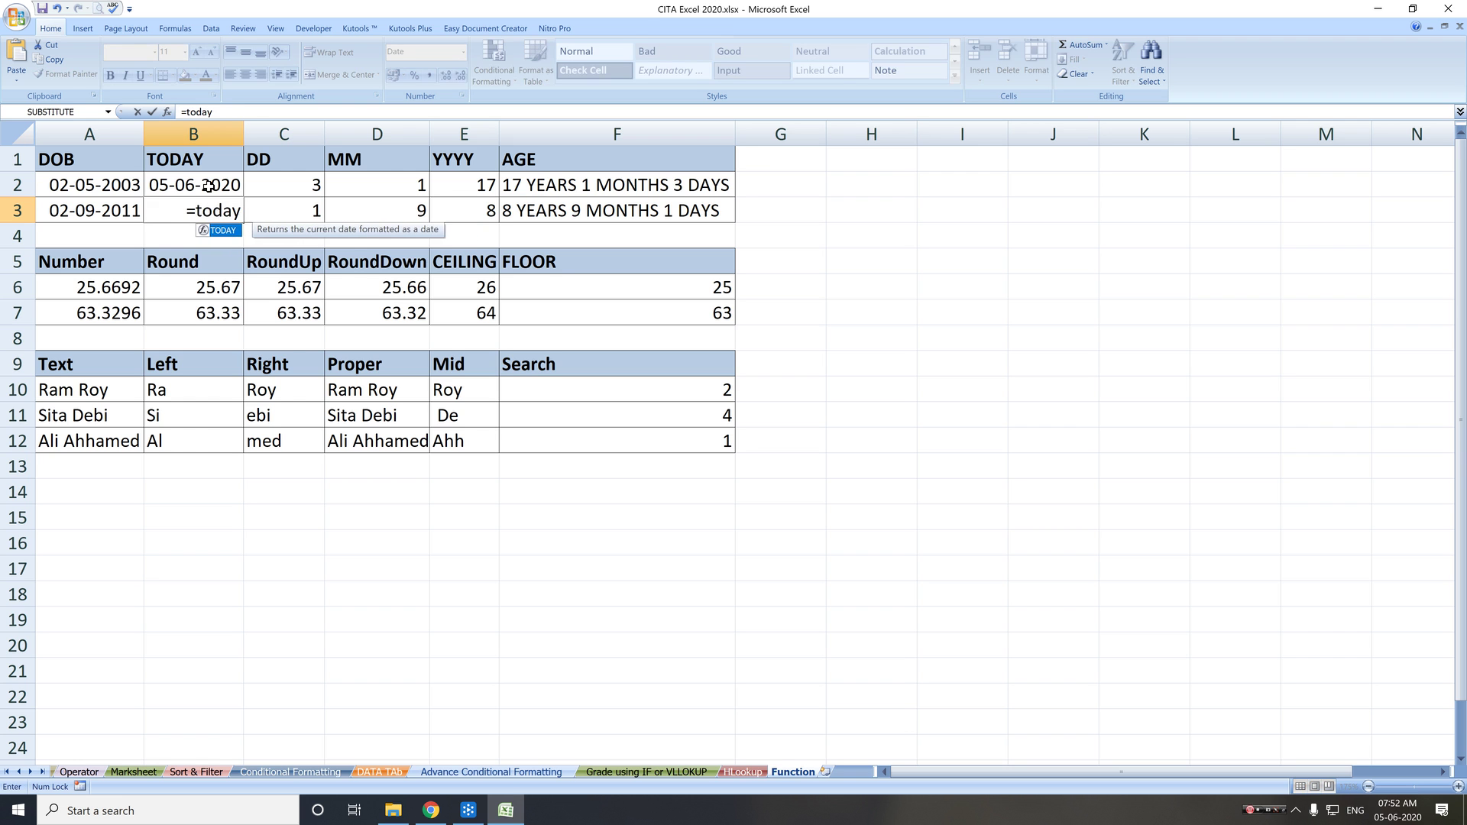
key(Tab)
key(Tab)
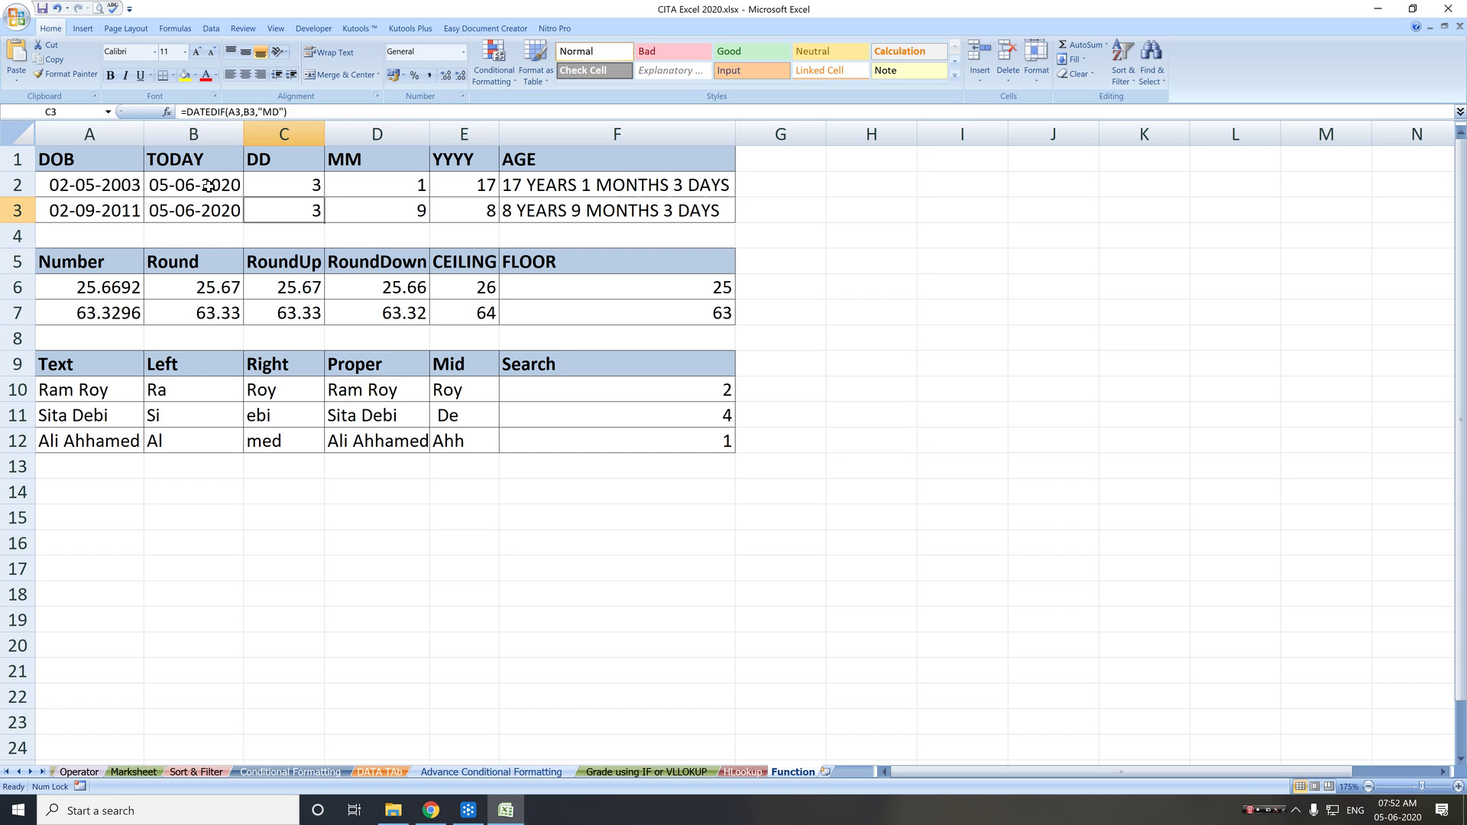
key(Up)
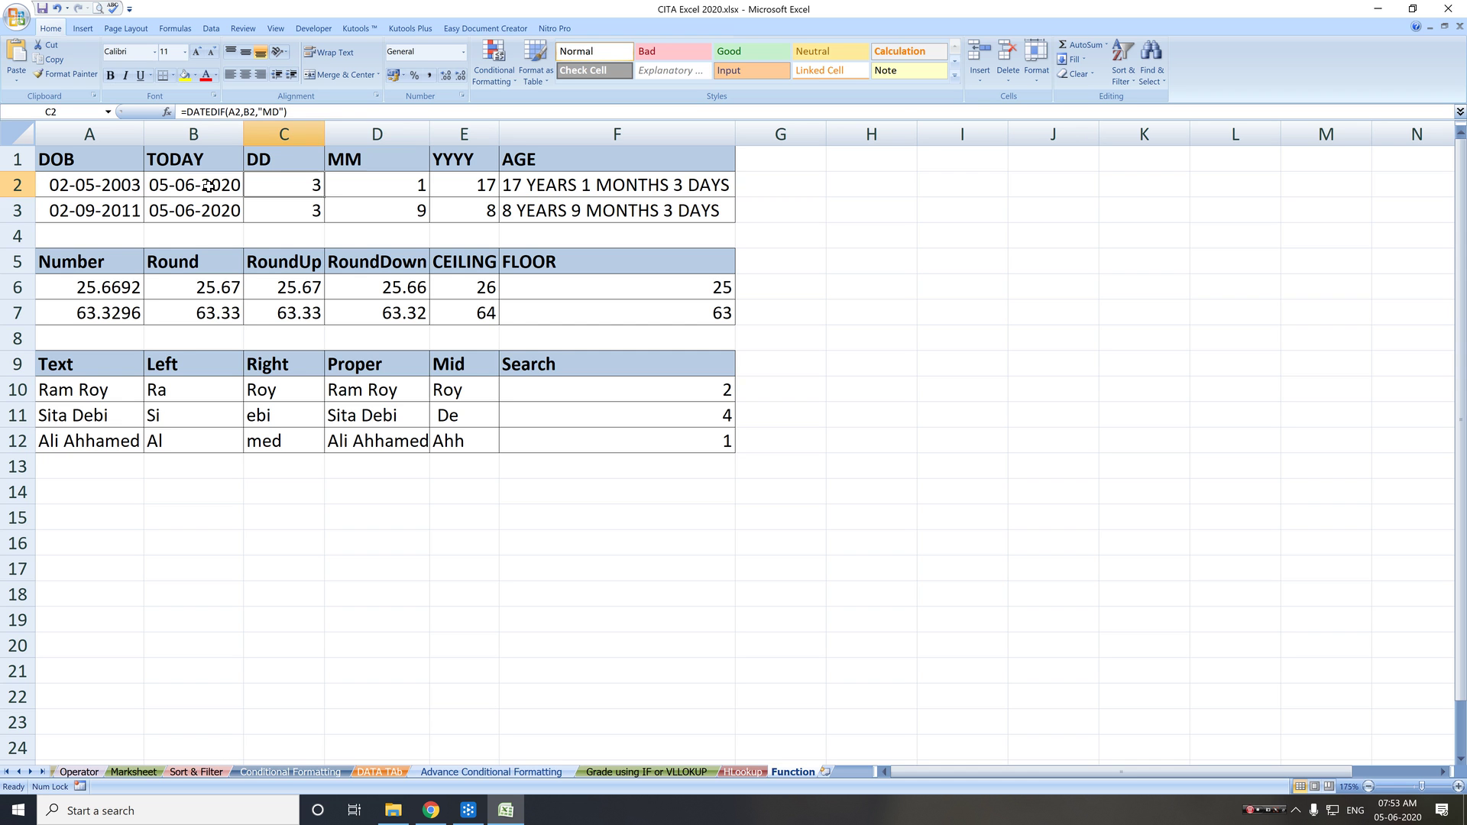
key(Right)
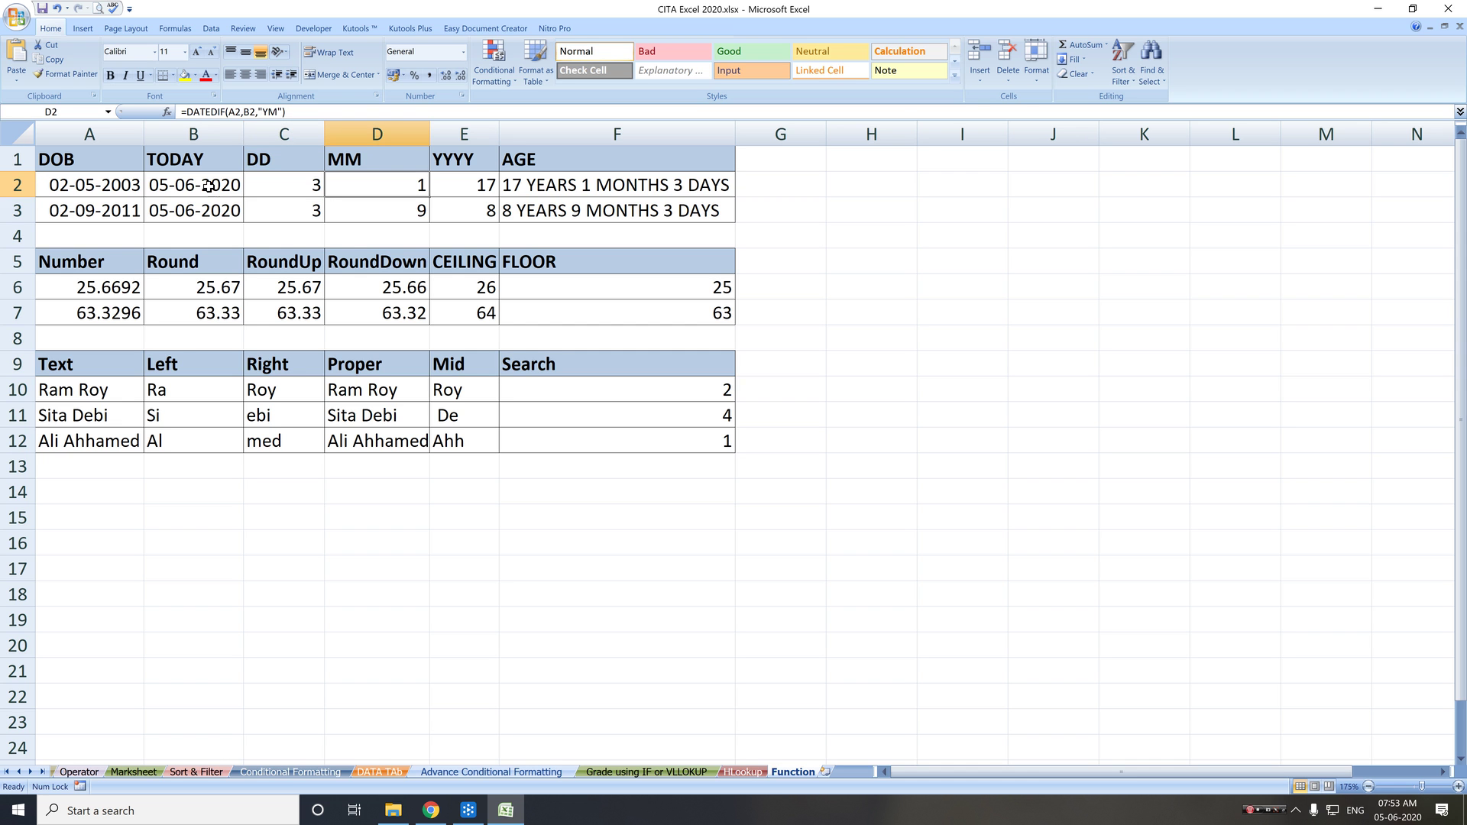
key(Right)
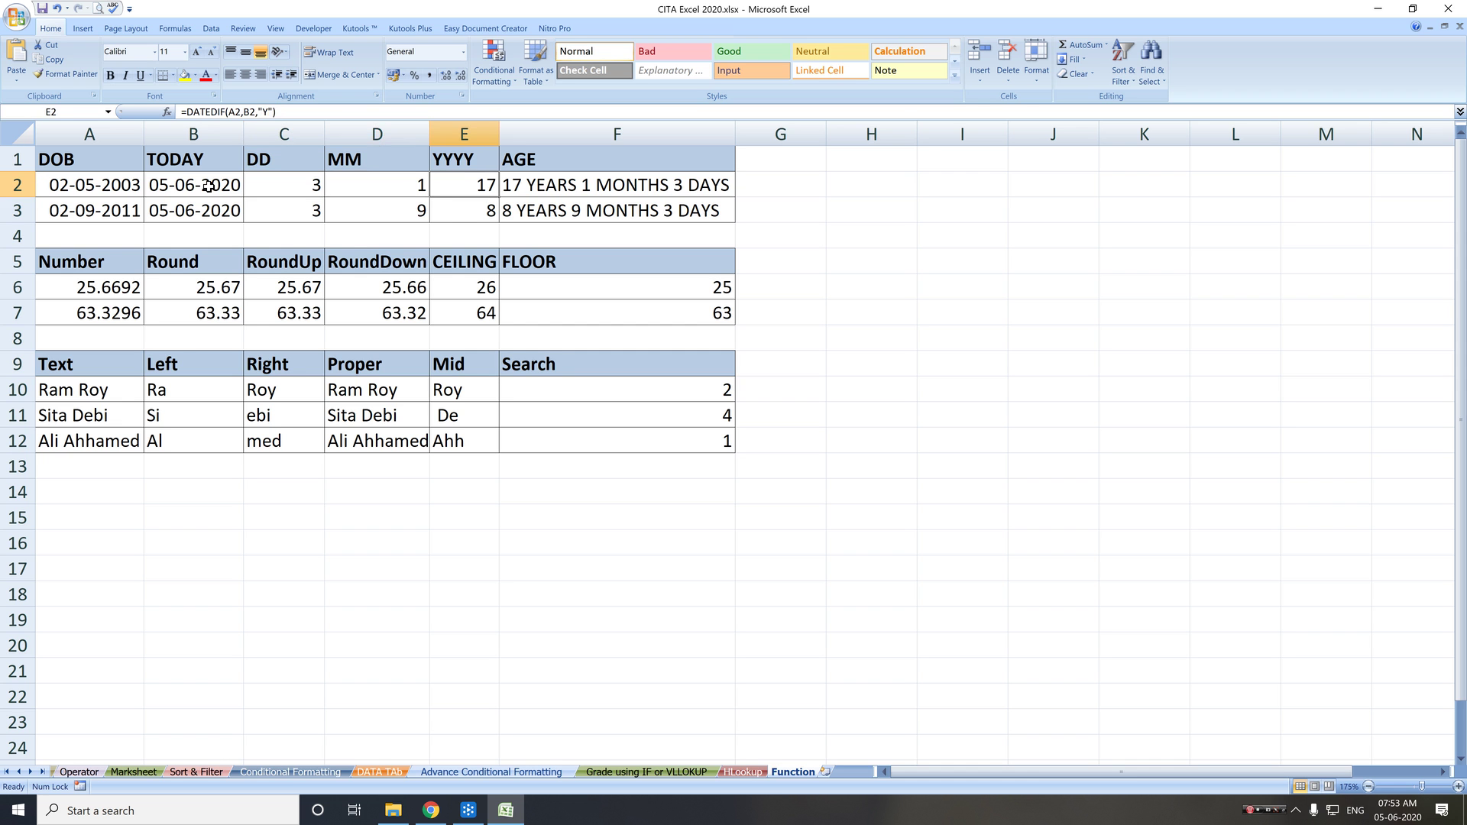
key(Right)
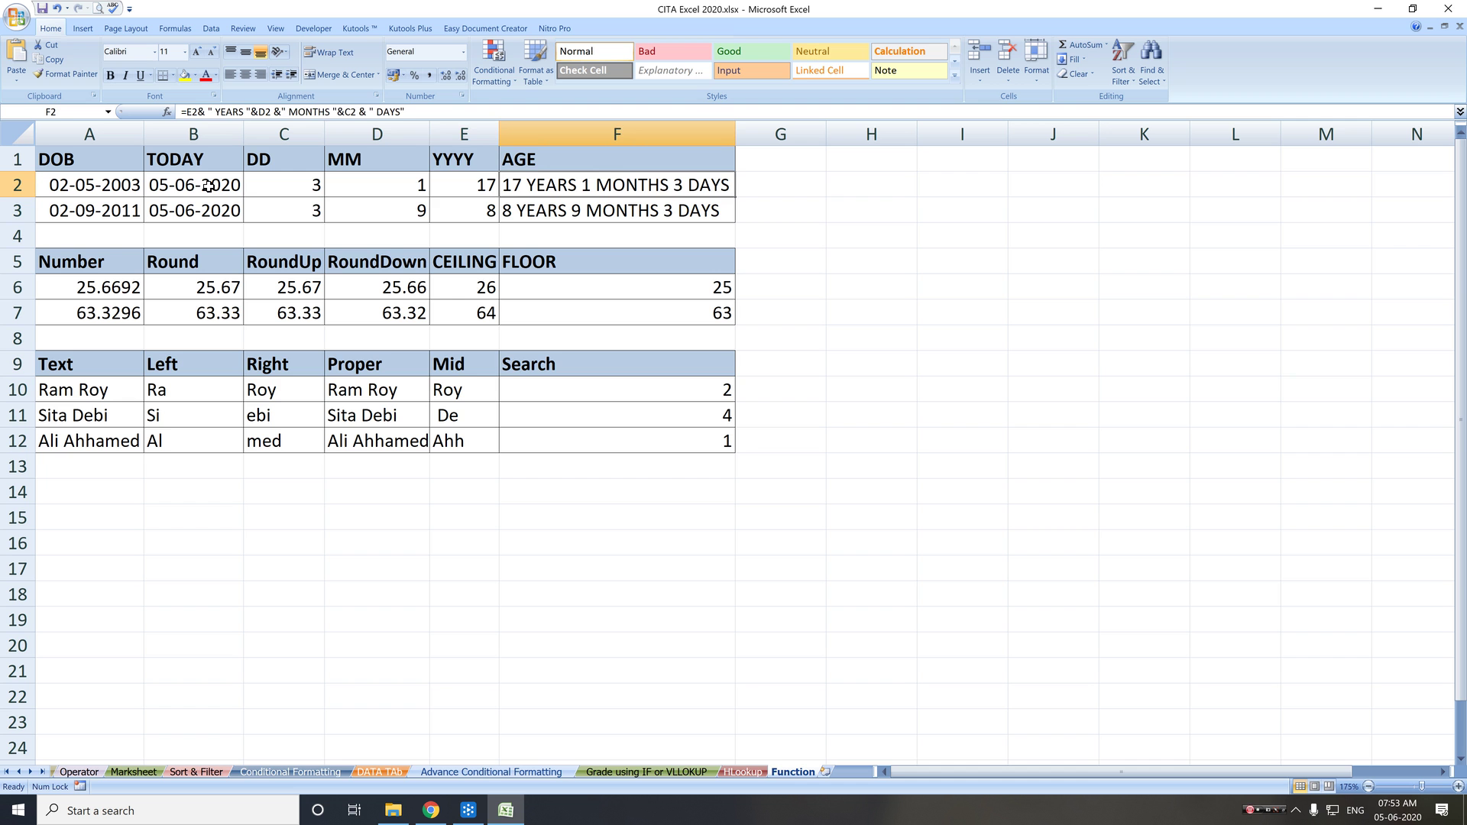
key(Down)
key(Down)
key(Down)
key(Down)
key(Left)
key(Down)
key(Down)
key(Up)
key(Up)
key(Left)
key(Left)
key(Left)
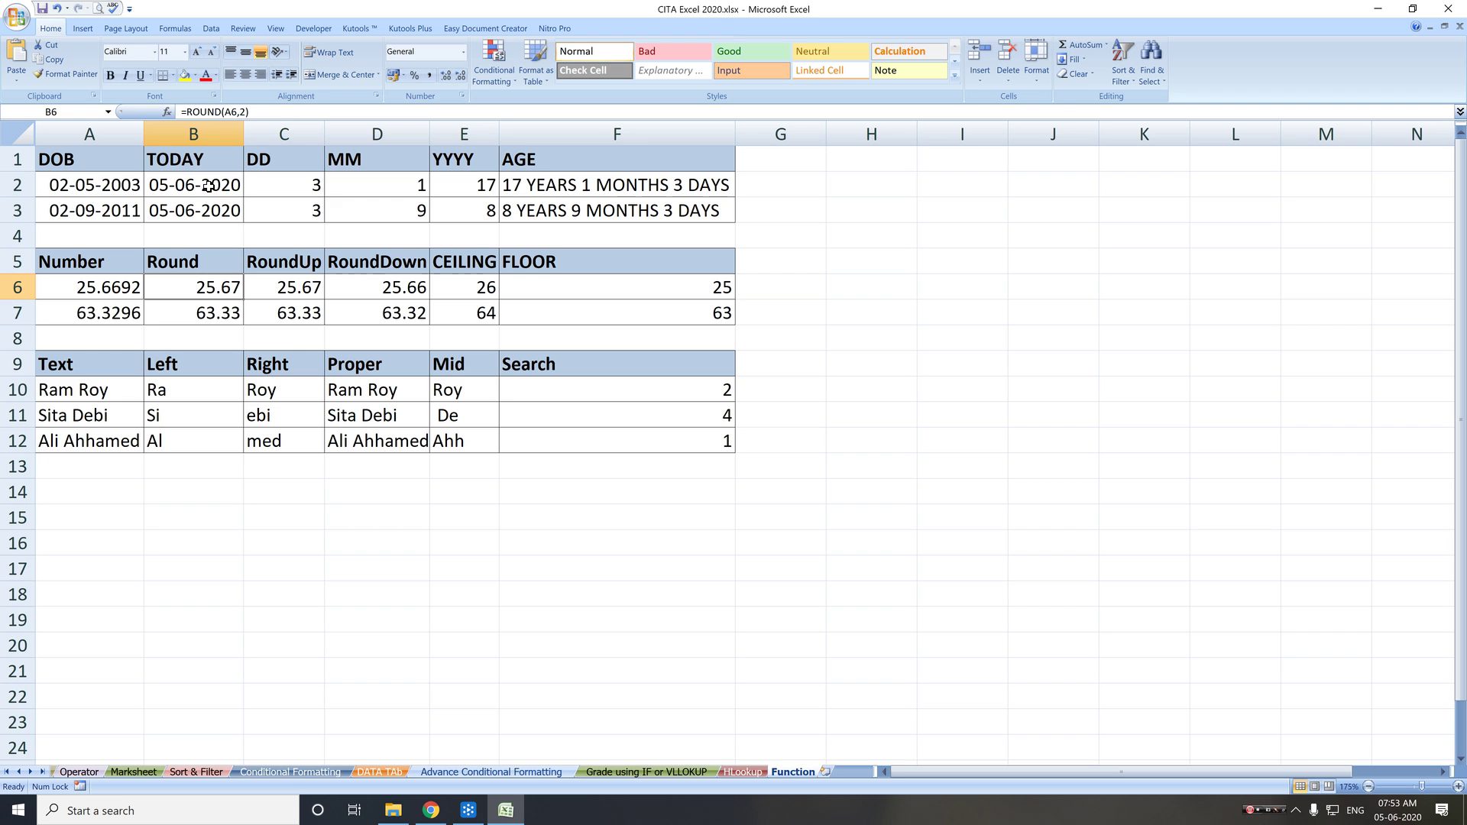
key(Right)
key(Right)
key(Down)
key(Down)
key(Down)
key(Down)
key(Right)
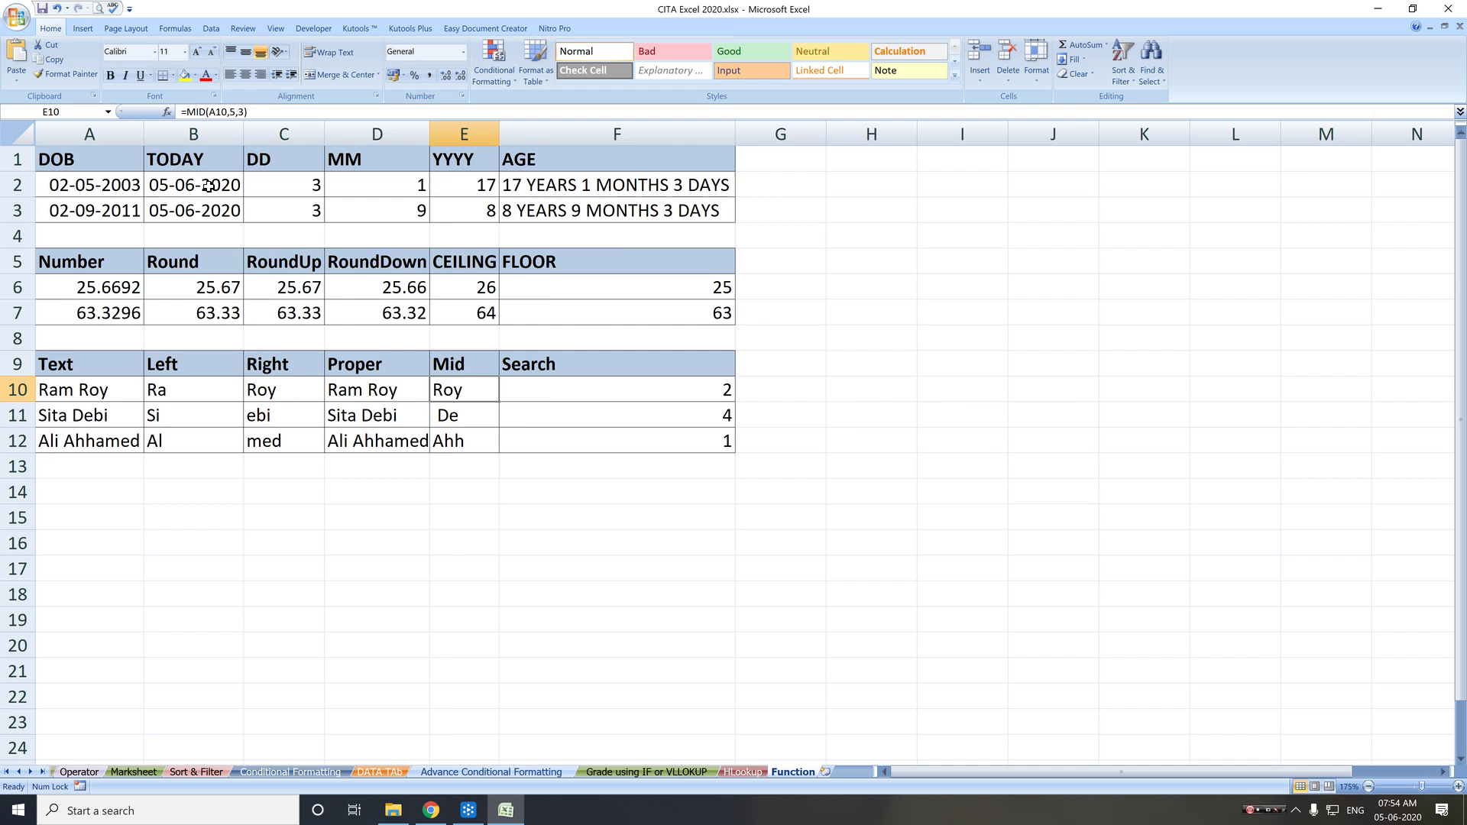
key(ctrl+grave)
key(ctrl+grave)
click(467, 544)
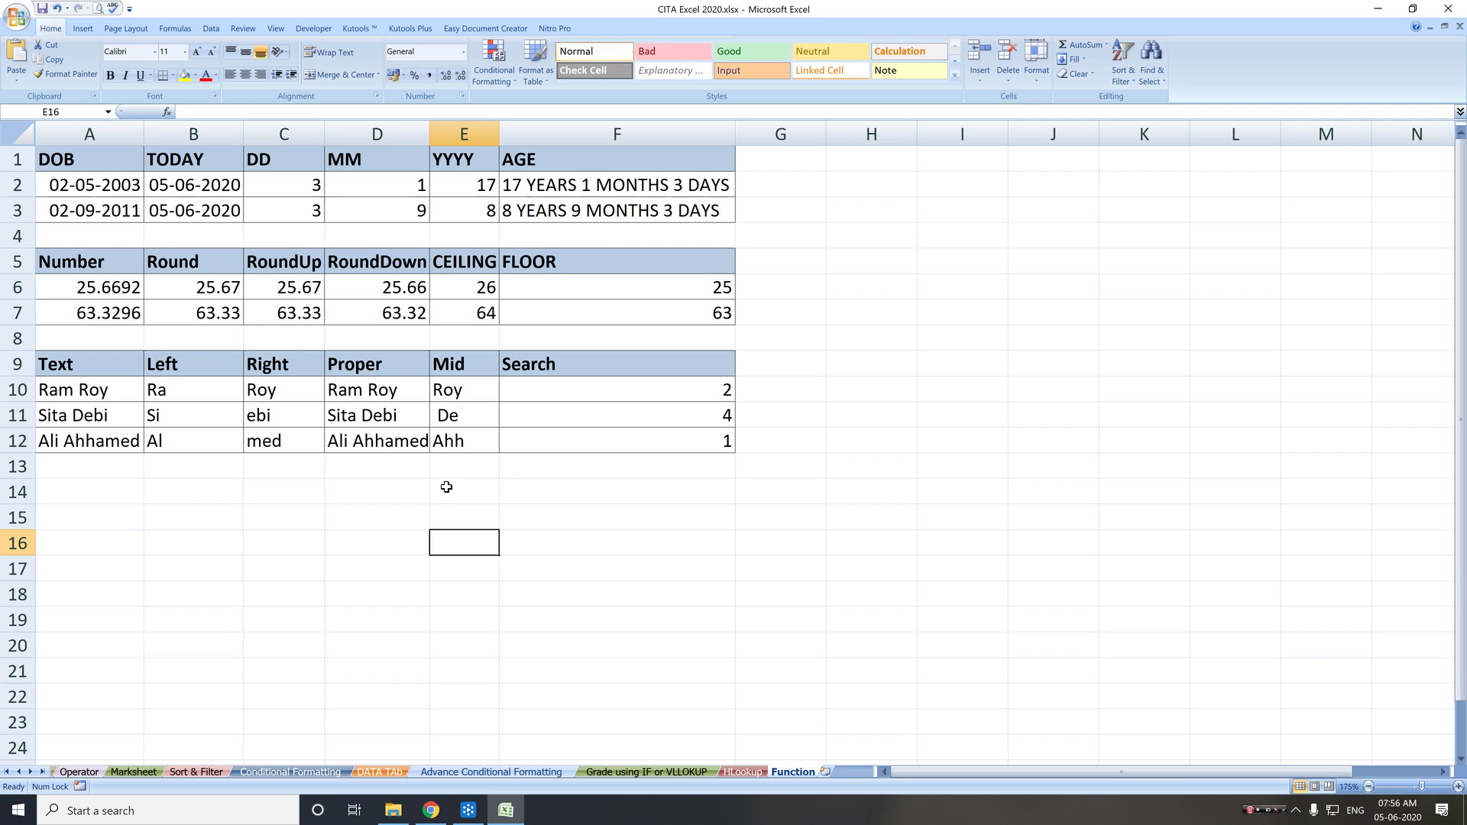
drag(84, 184, 713, 180)
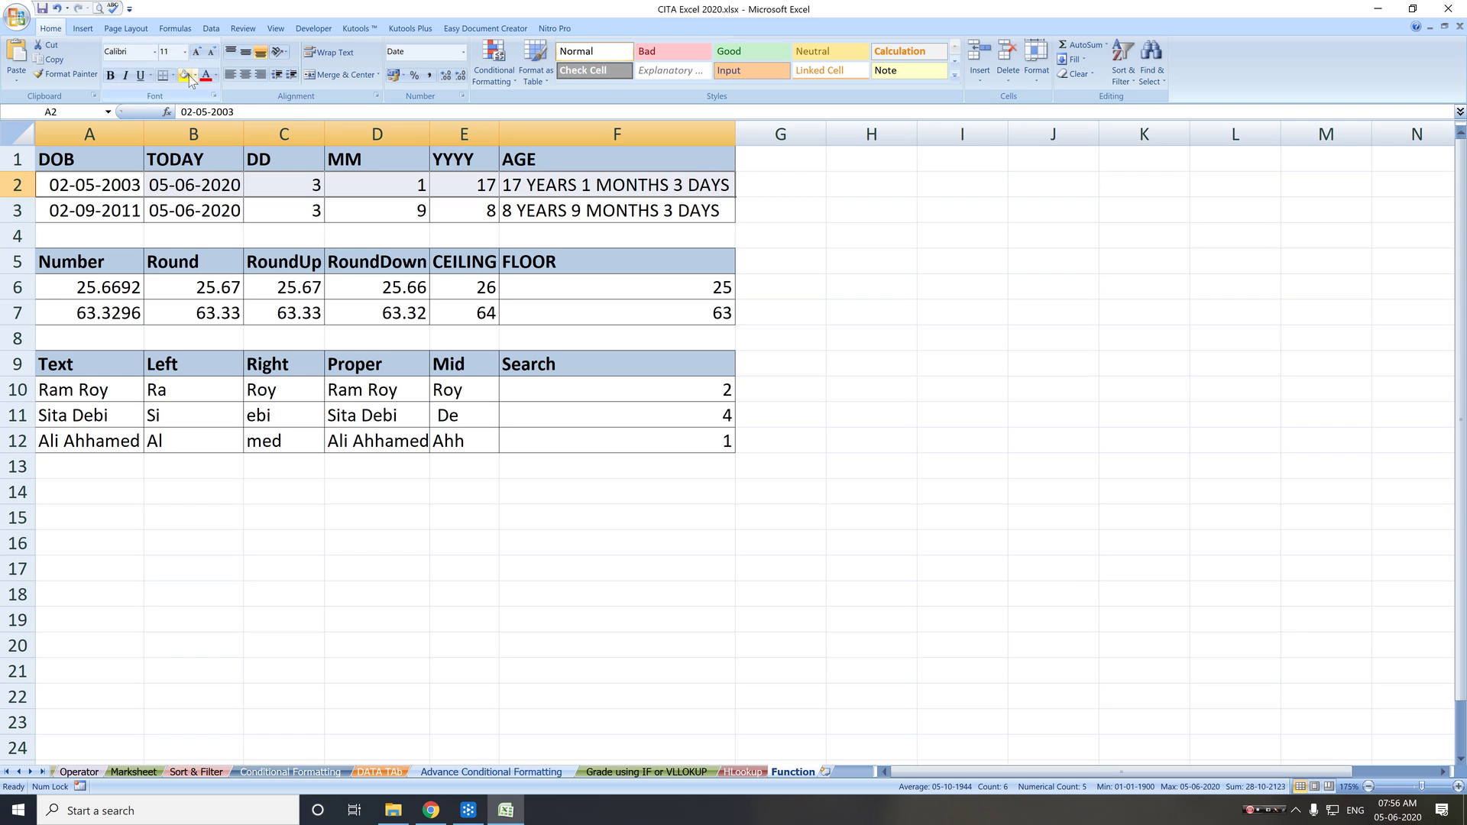
Step: Shade rows A2:F2, A6:F6 and A10:F10 with the same green fill colour
click(194, 75)
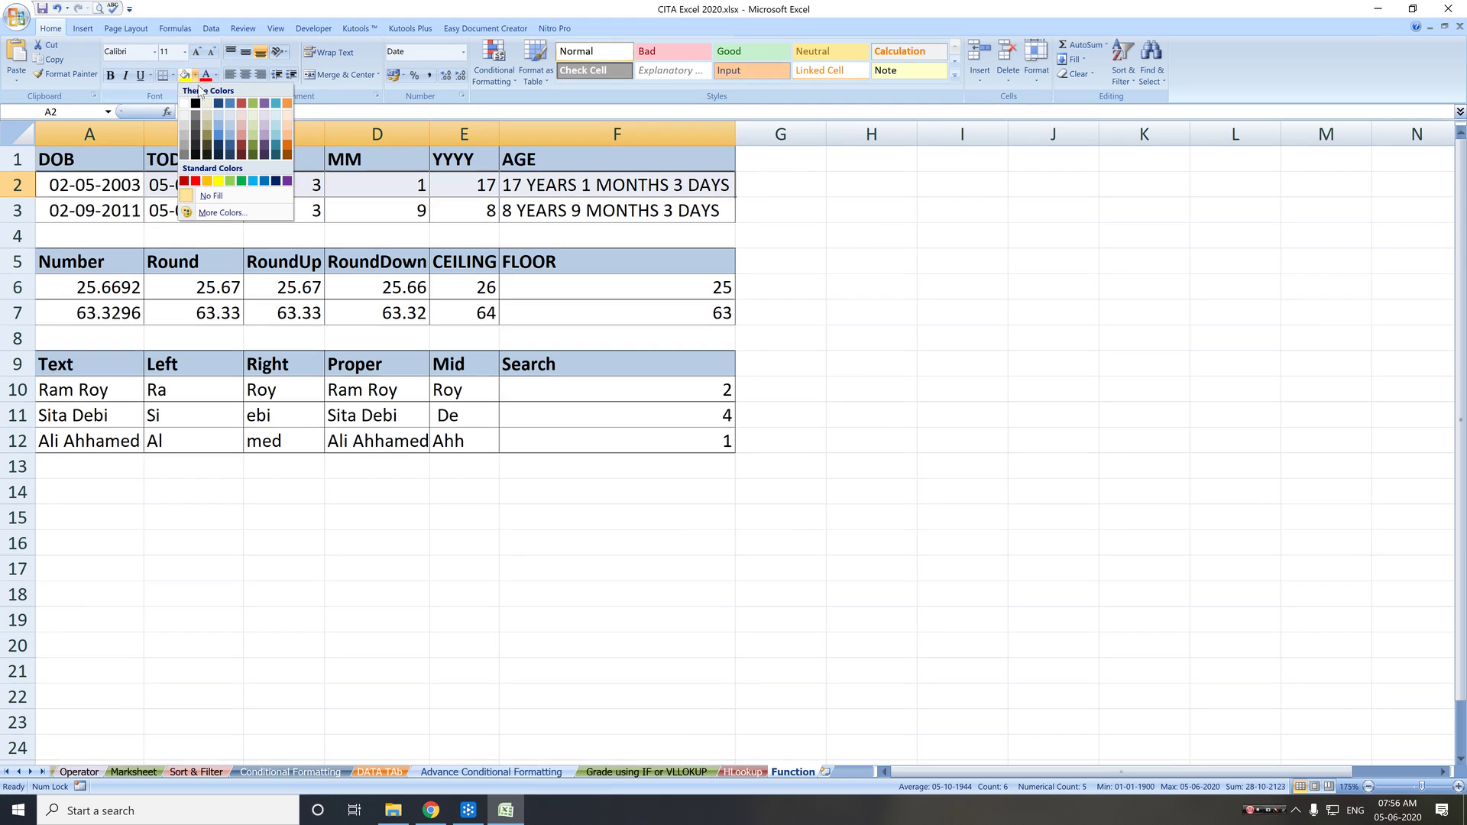
click(254, 149)
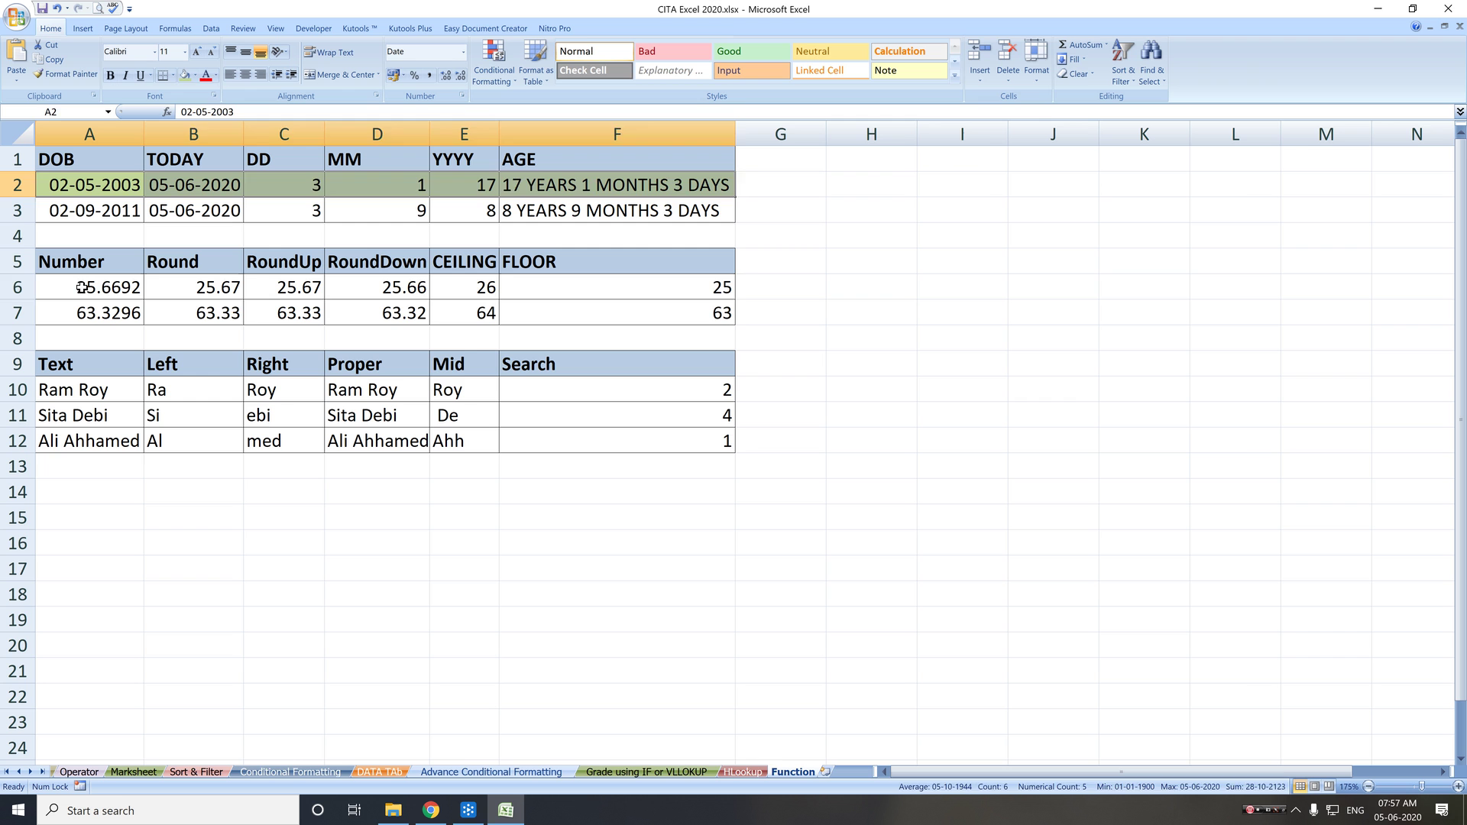
drag(84, 288, 586, 288)
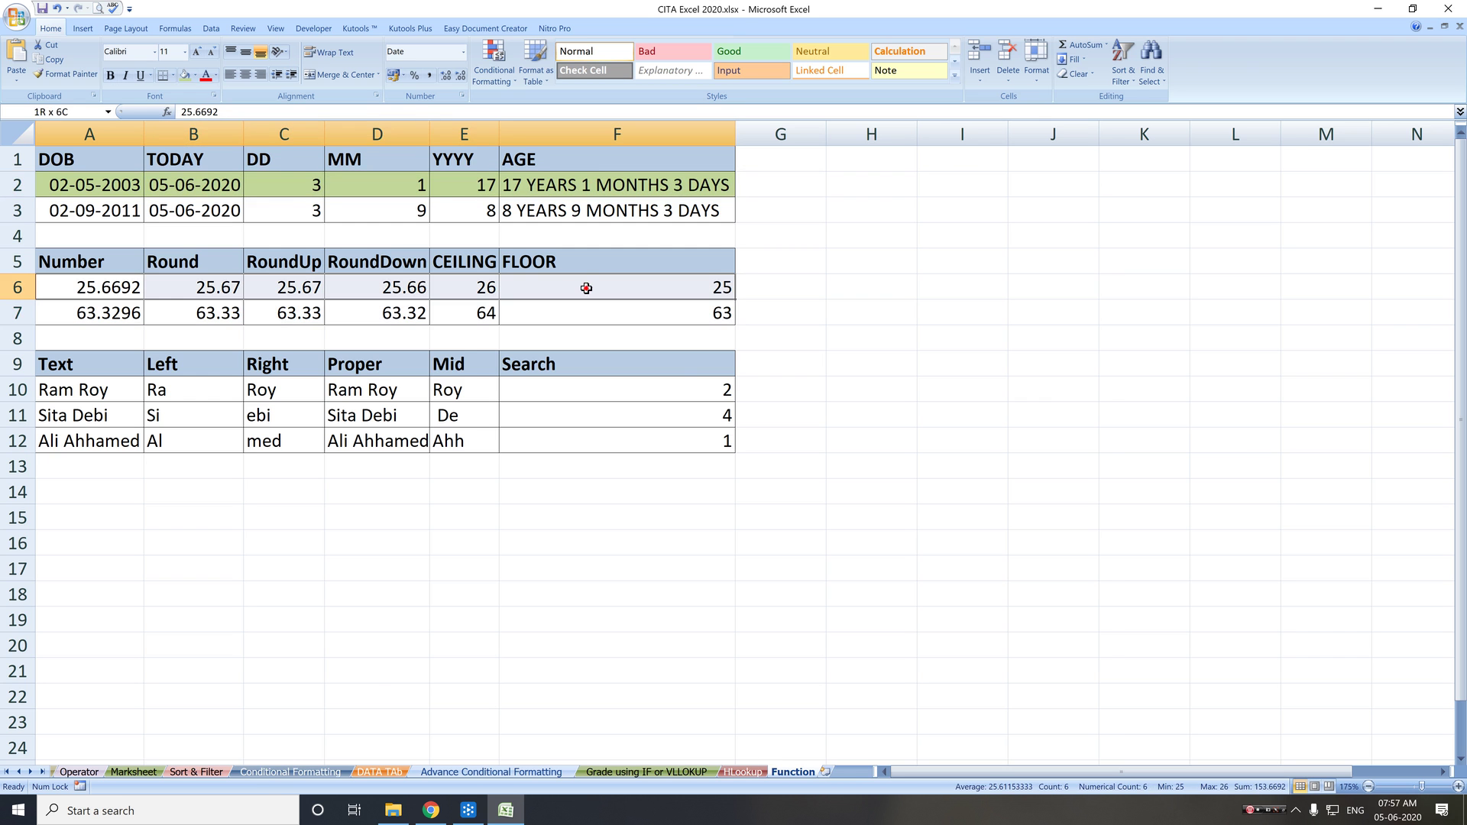
click(183, 76)
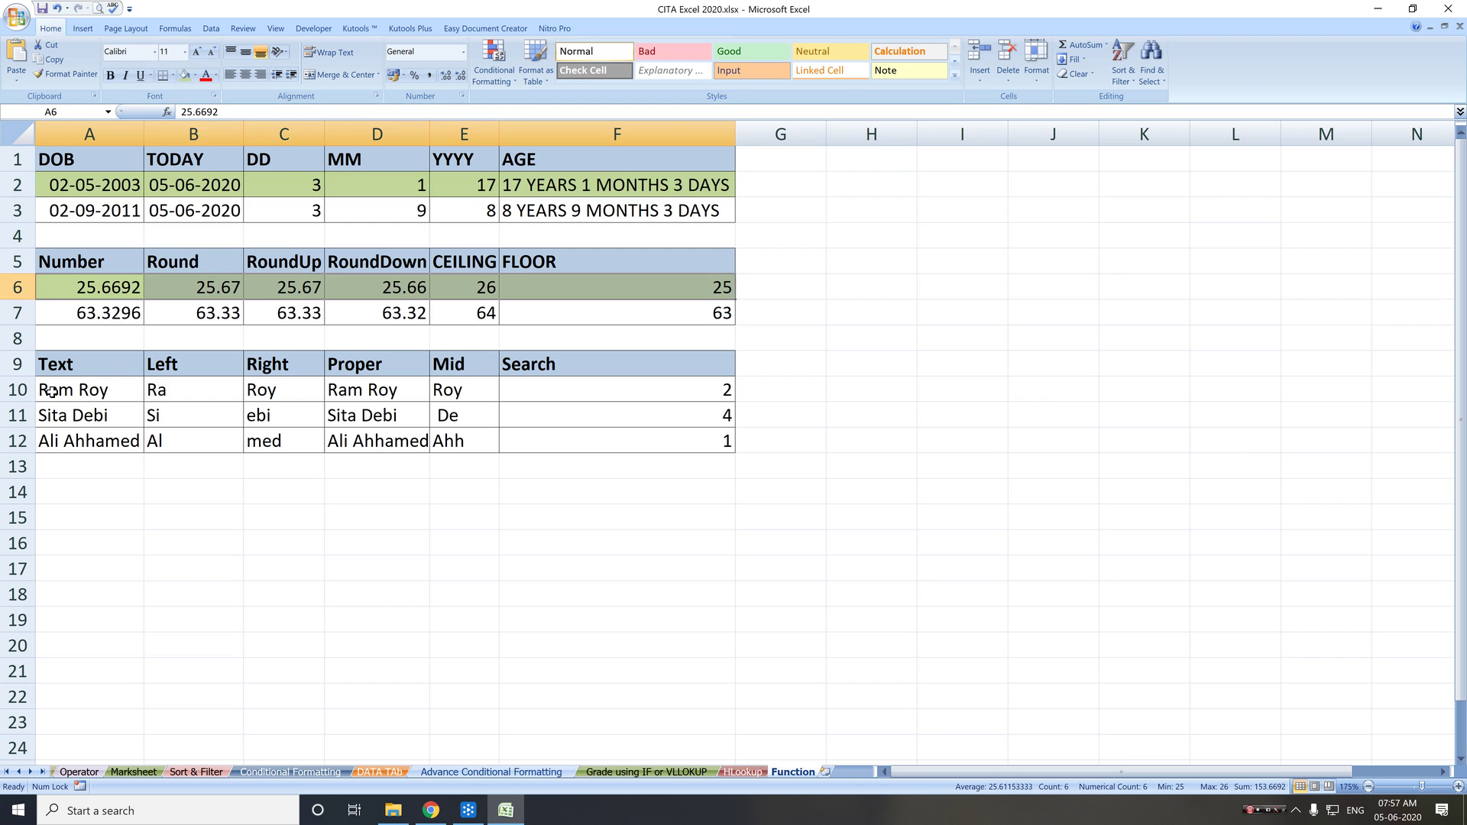
drag(50, 390, 622, 397)
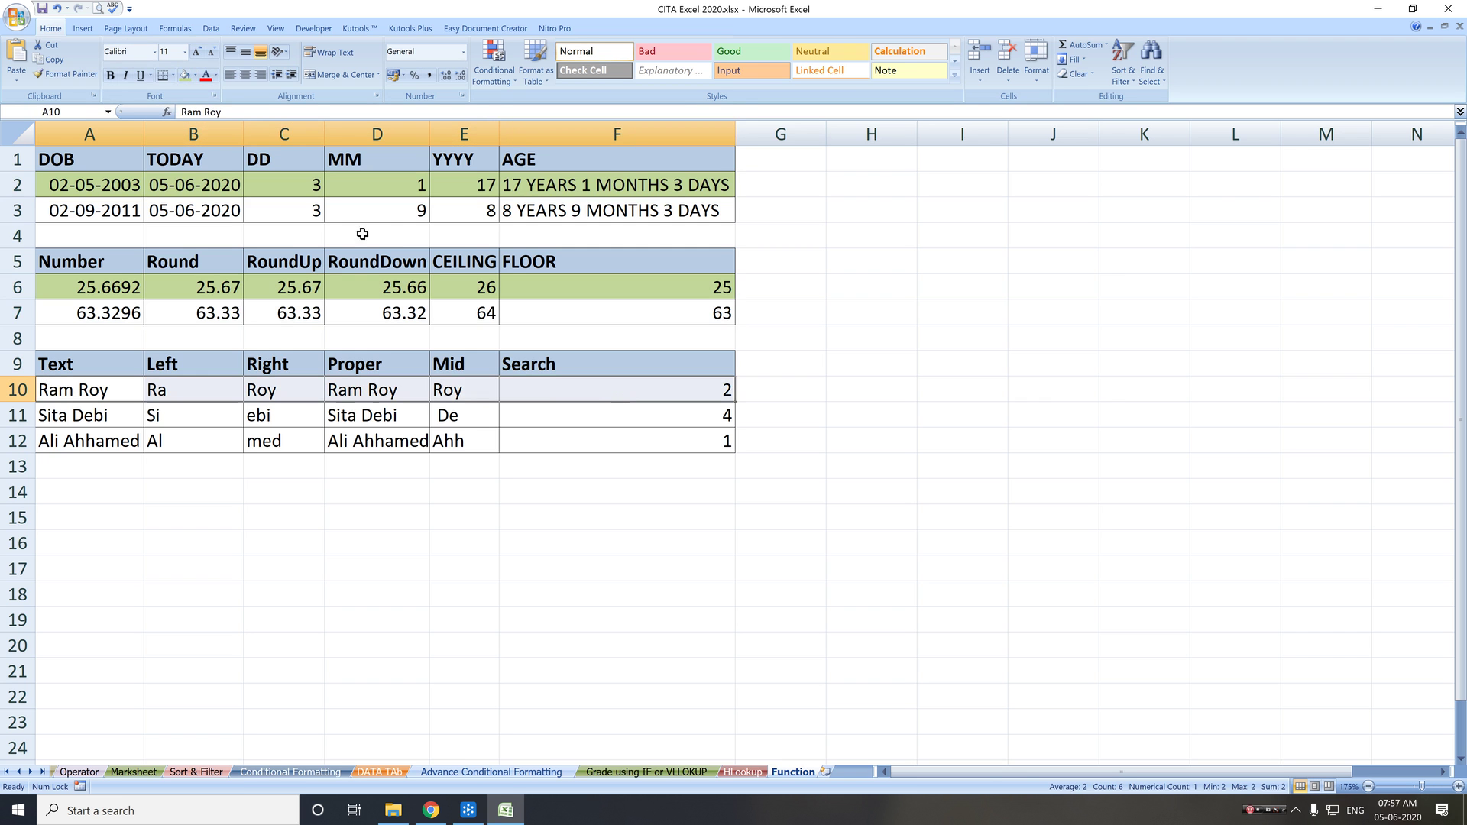
click(183, 76)
click(262, 504)
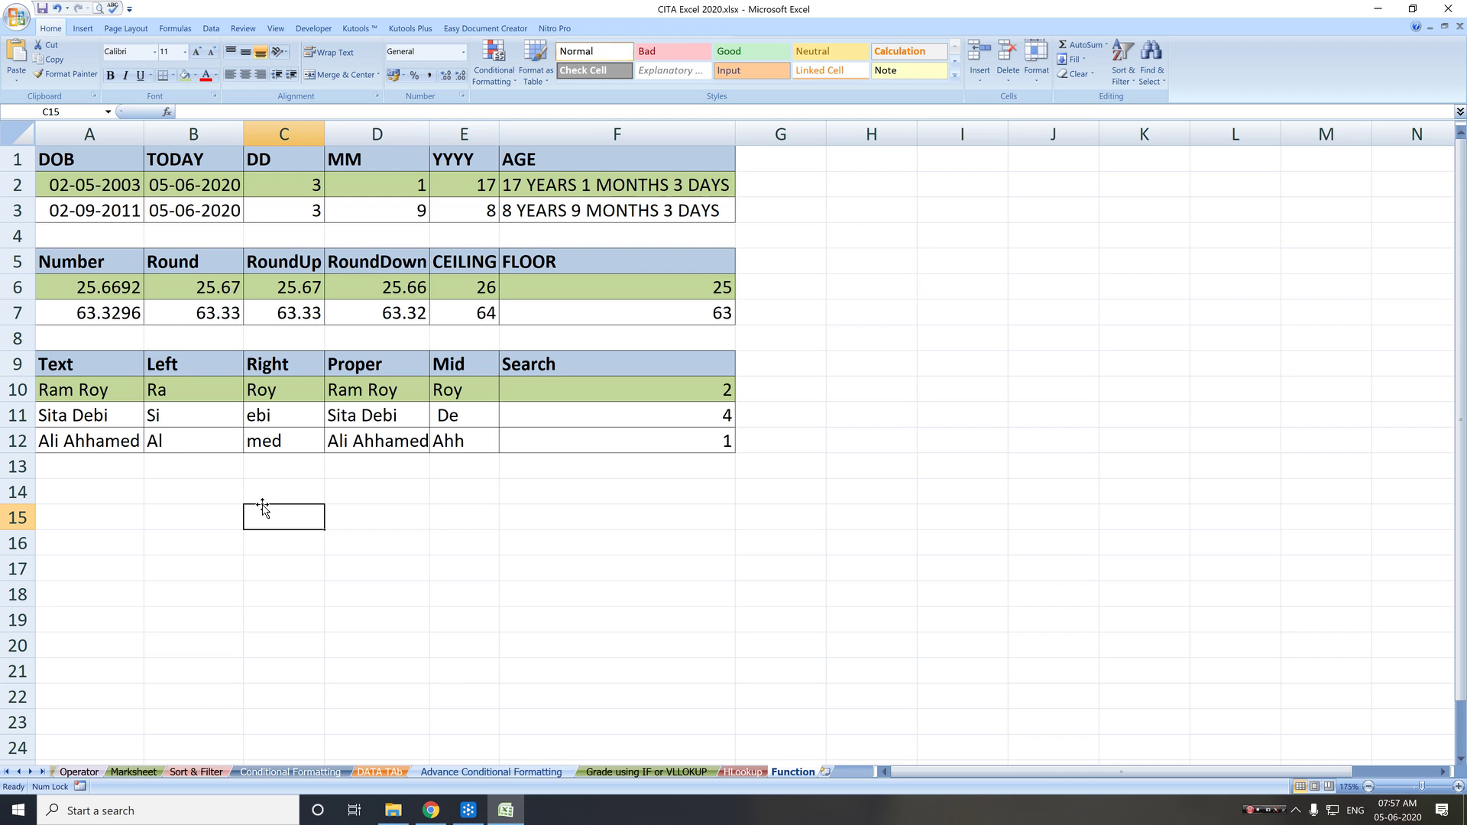
Step: Enter 05-06-2010 as the date of birth in A2
key(Up)
key(Up)
key(Up)
key(Up)
key(Up)
key(Up)
key(Up)
key(Up)
key(Up)
key(Up)
key(Up)
key(Up)
key(Up)
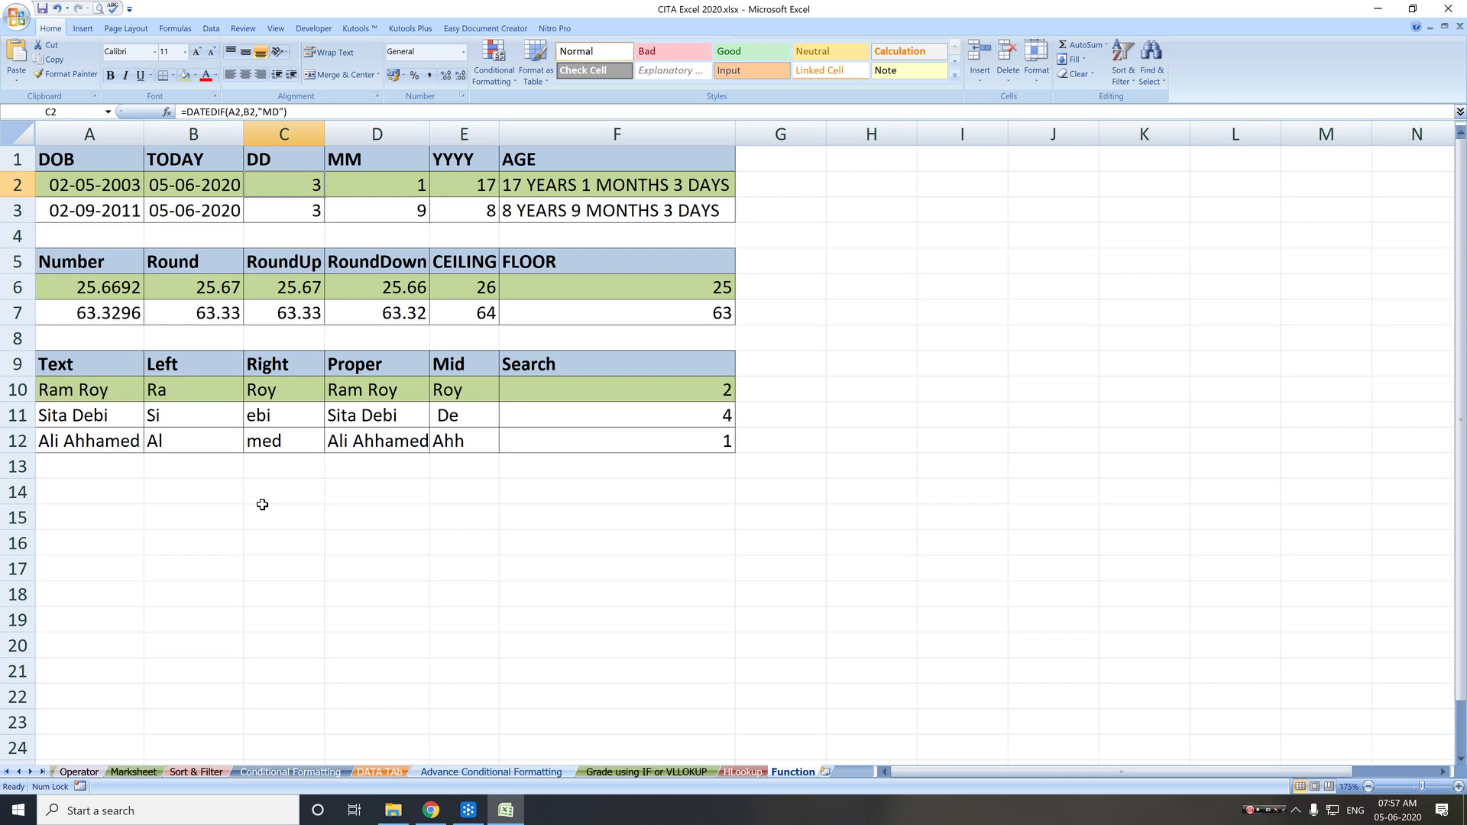
key(Left)
key(Left)
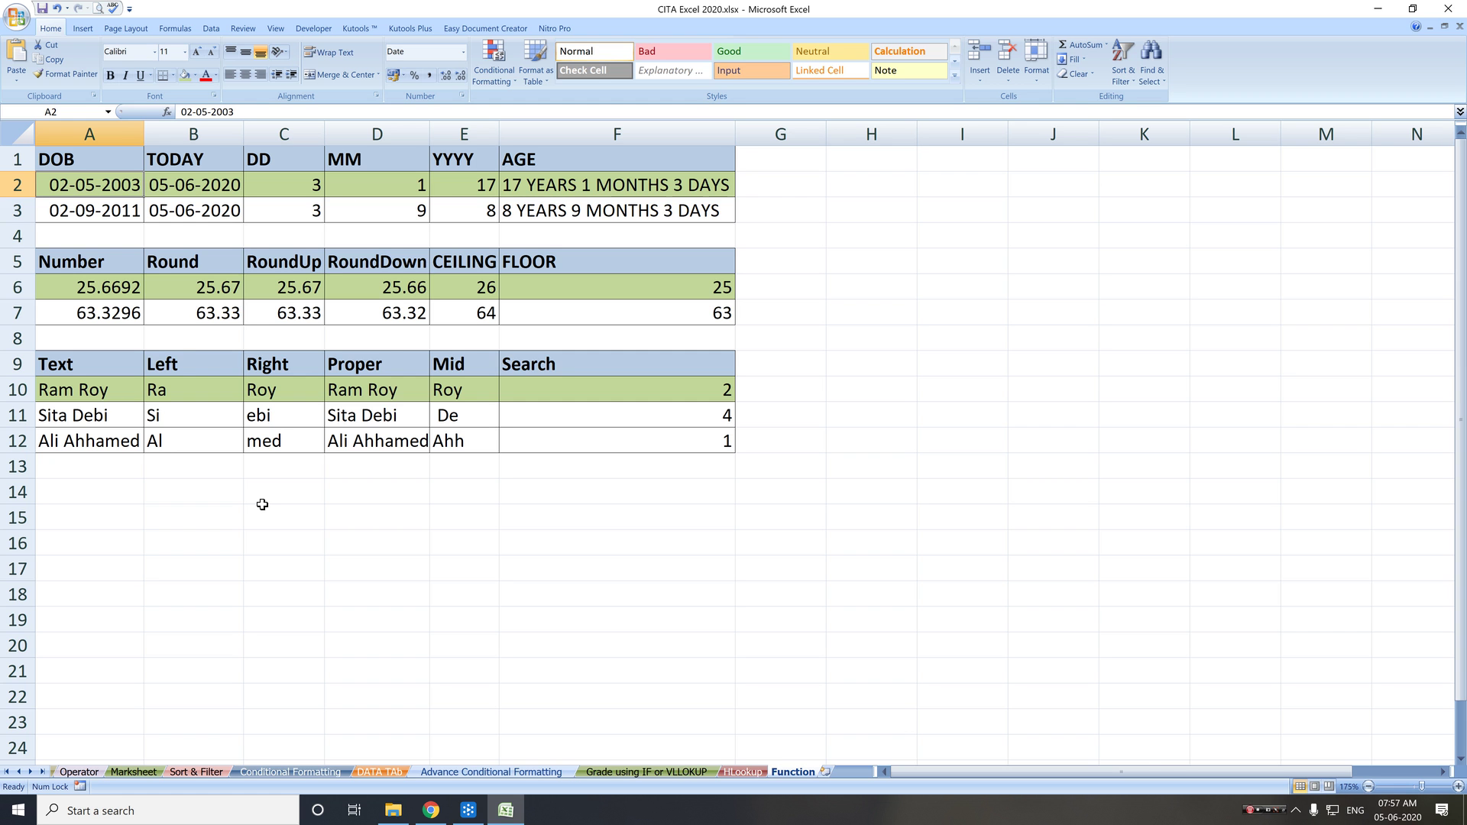
text(05-)
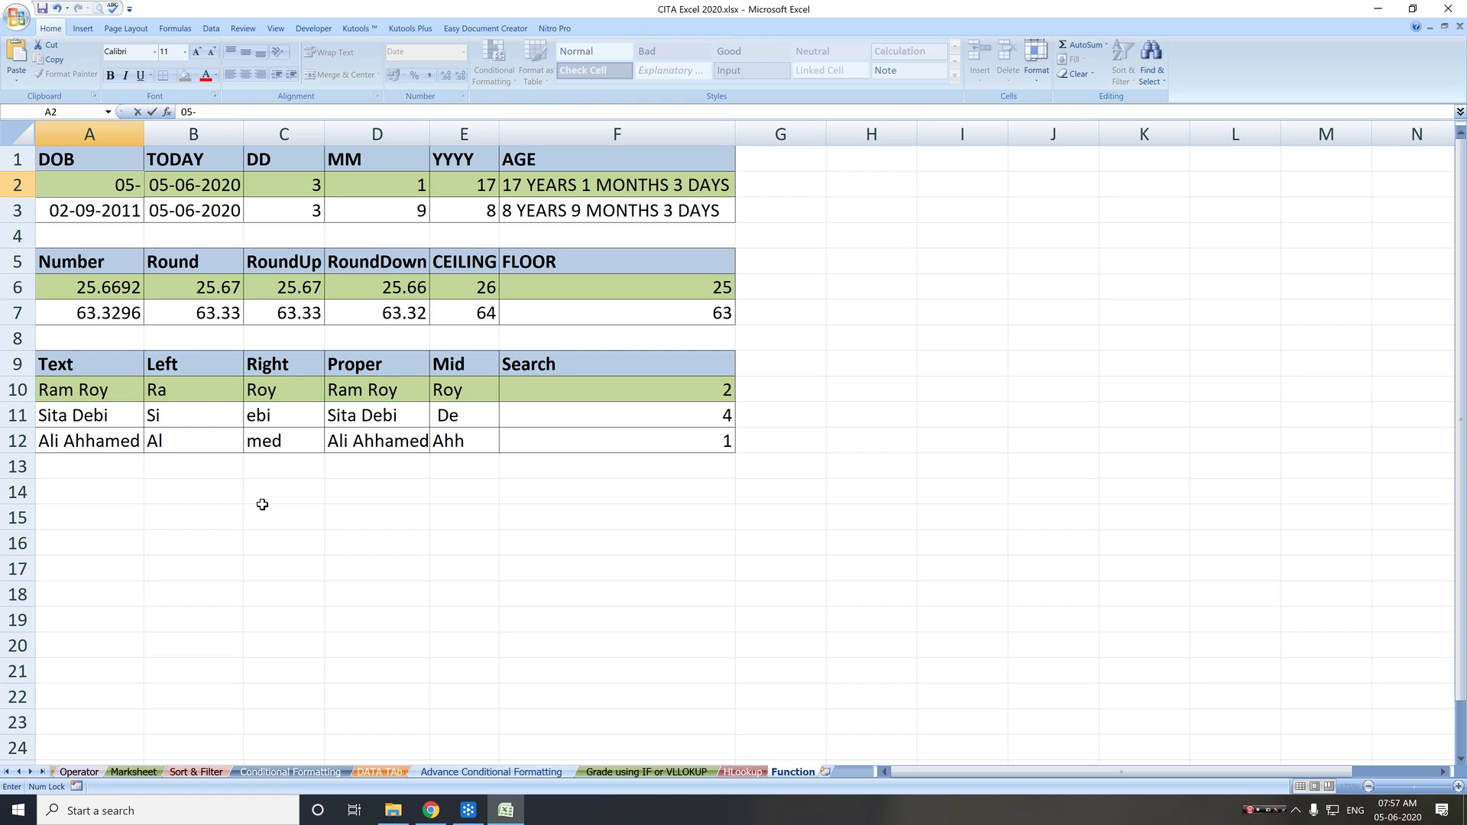
text(06-2010)
key(Return)
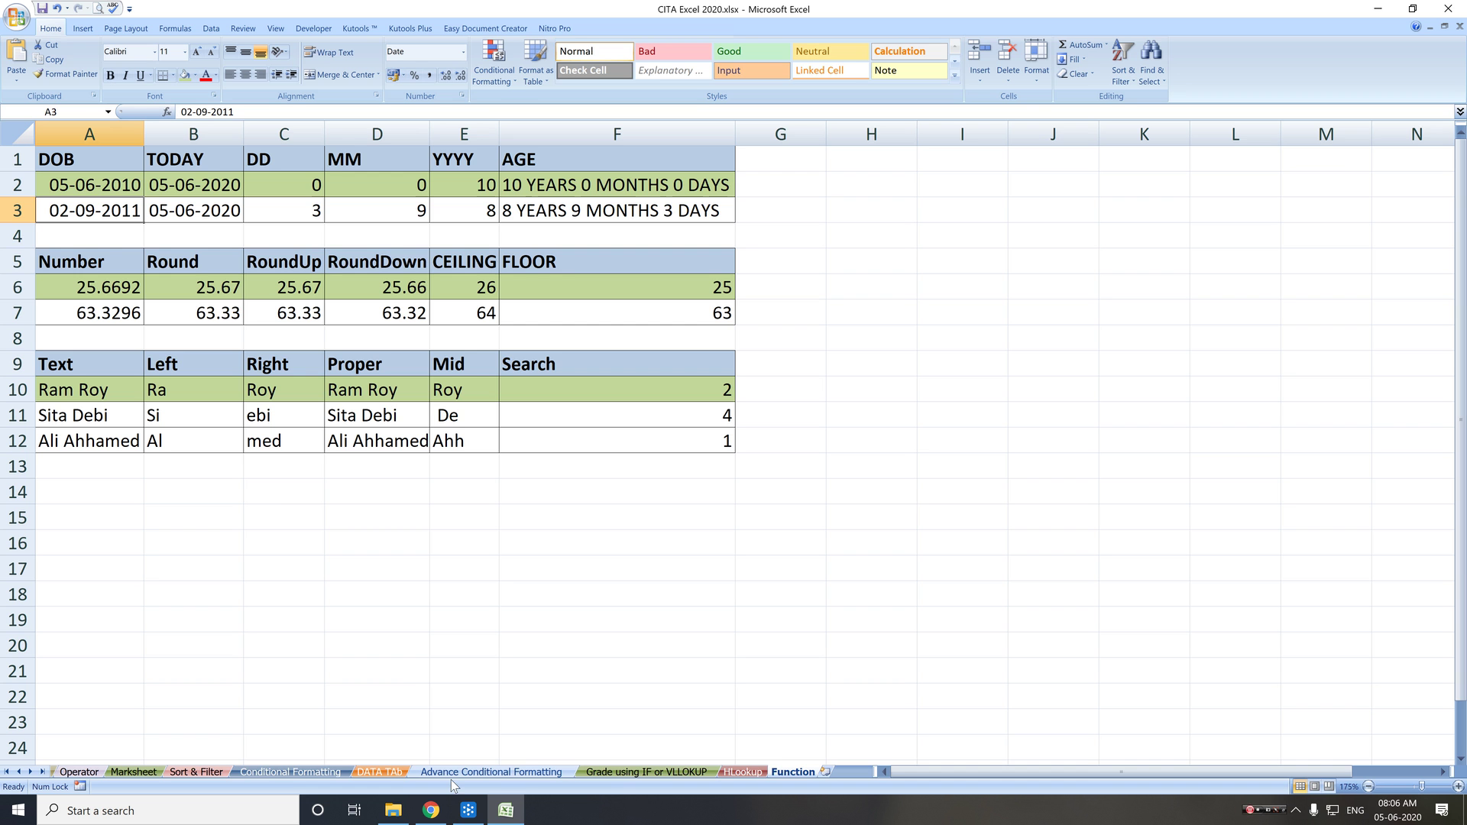
Step: Bring the video meeting window in front of Excel from the taskbar
click(467, 813)
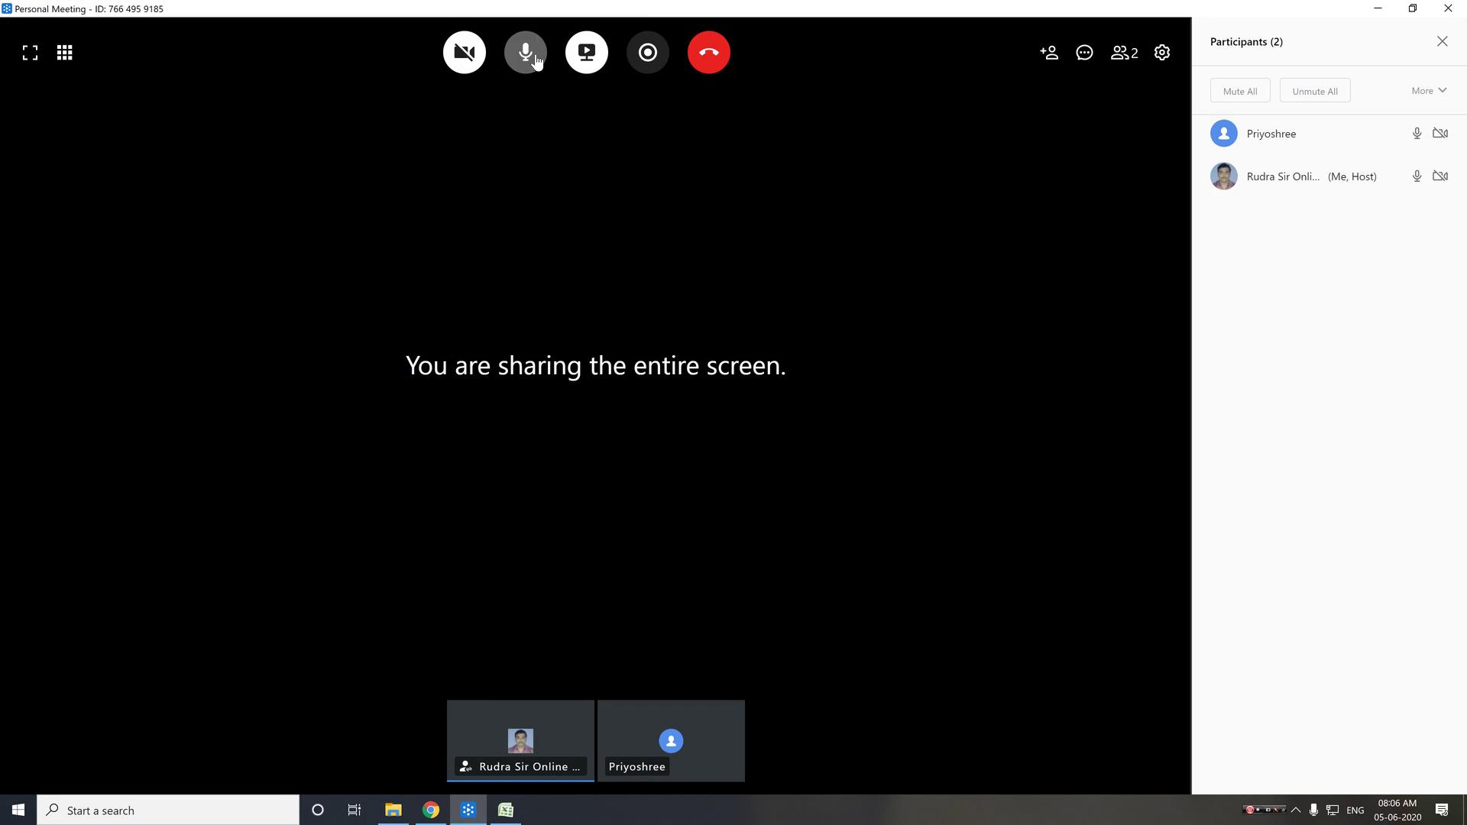
Step: Mute and unmute the microphone, then minimize the meeting window
click(533, 59)
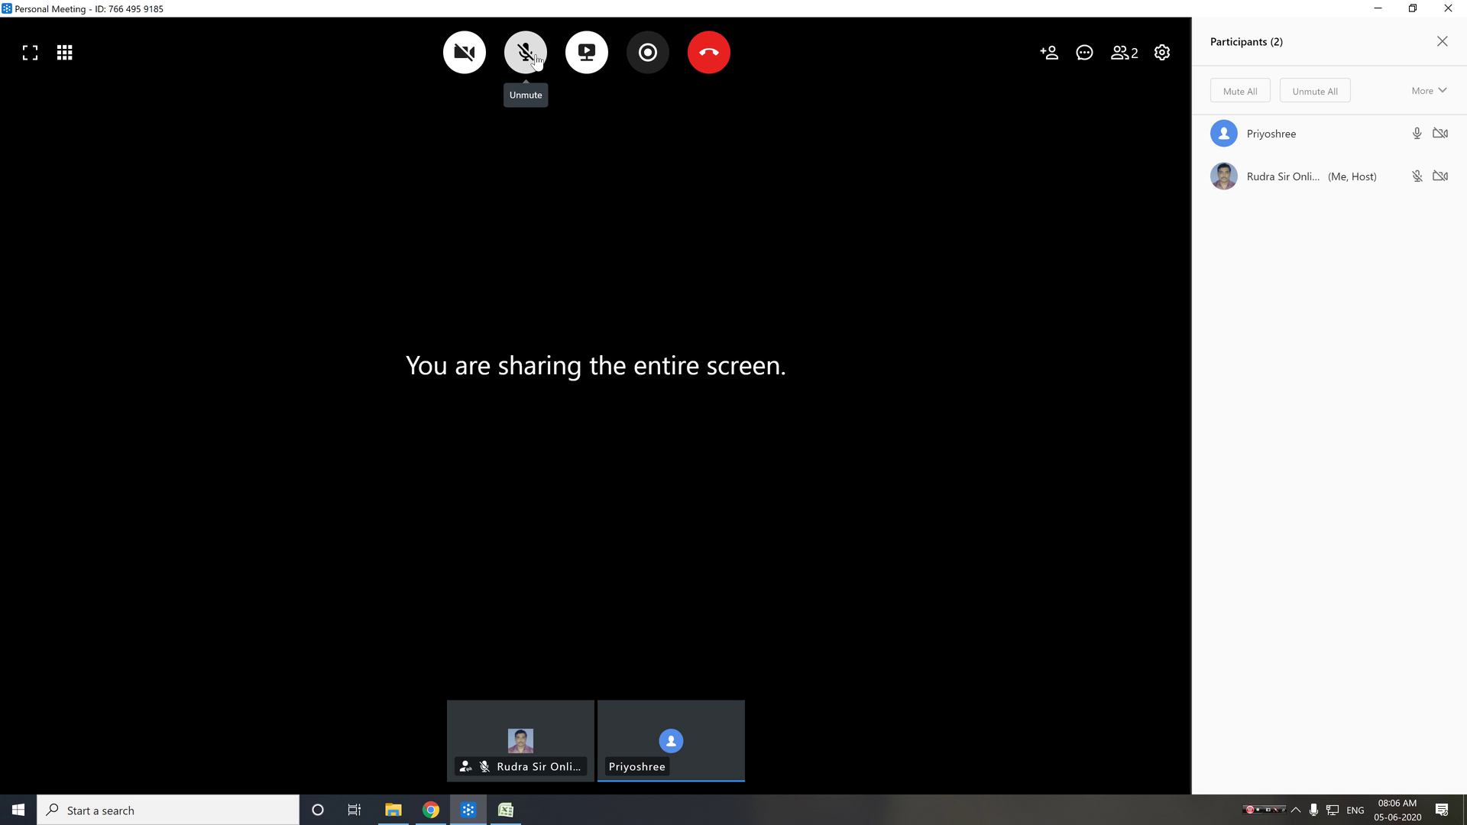
click(535, 61)
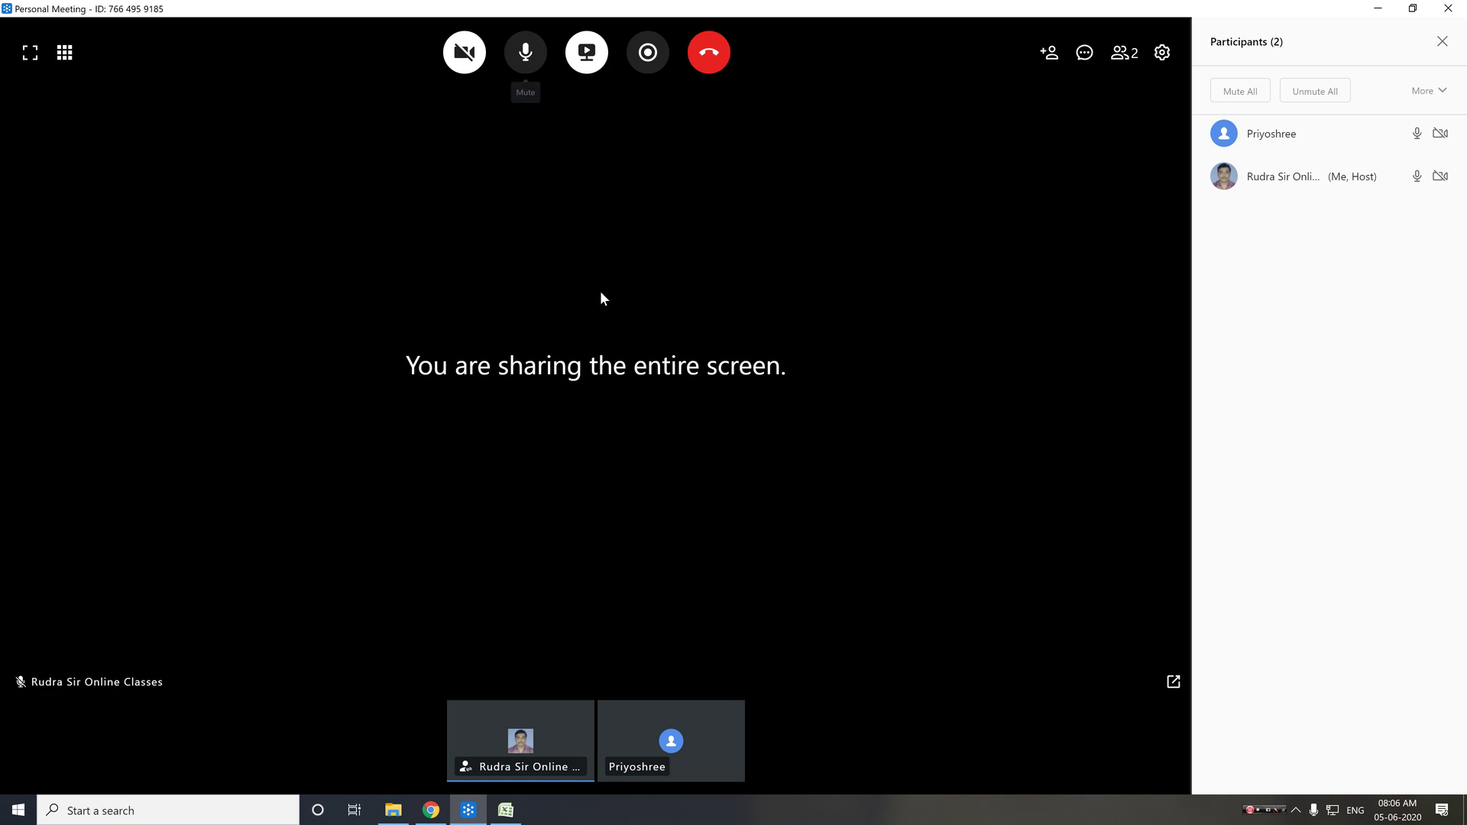
click(1379, 9)
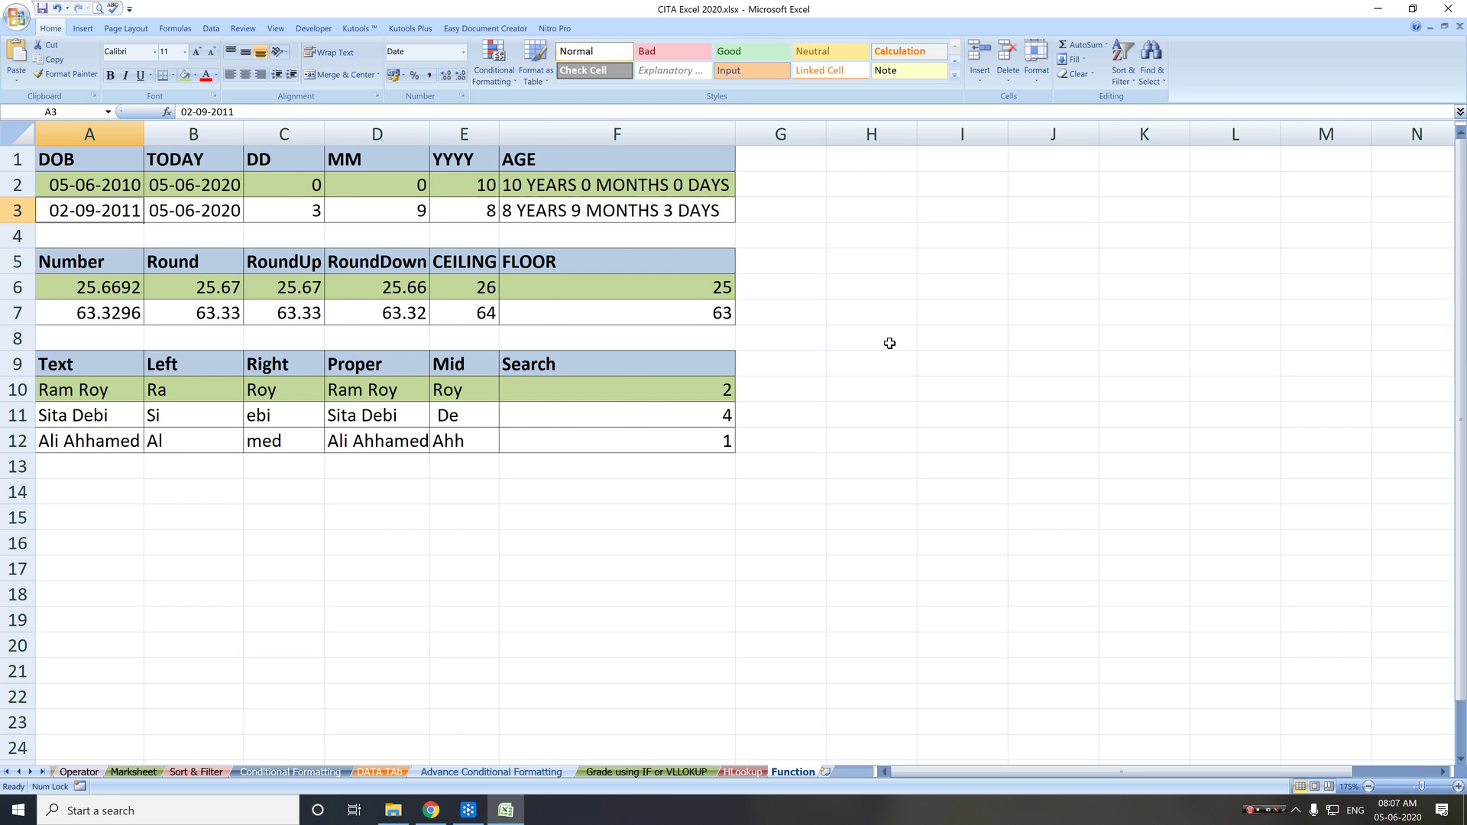
Step: Switch the Function sheet to Show Formulas with Ctrl+`
key(ctrl+grave)
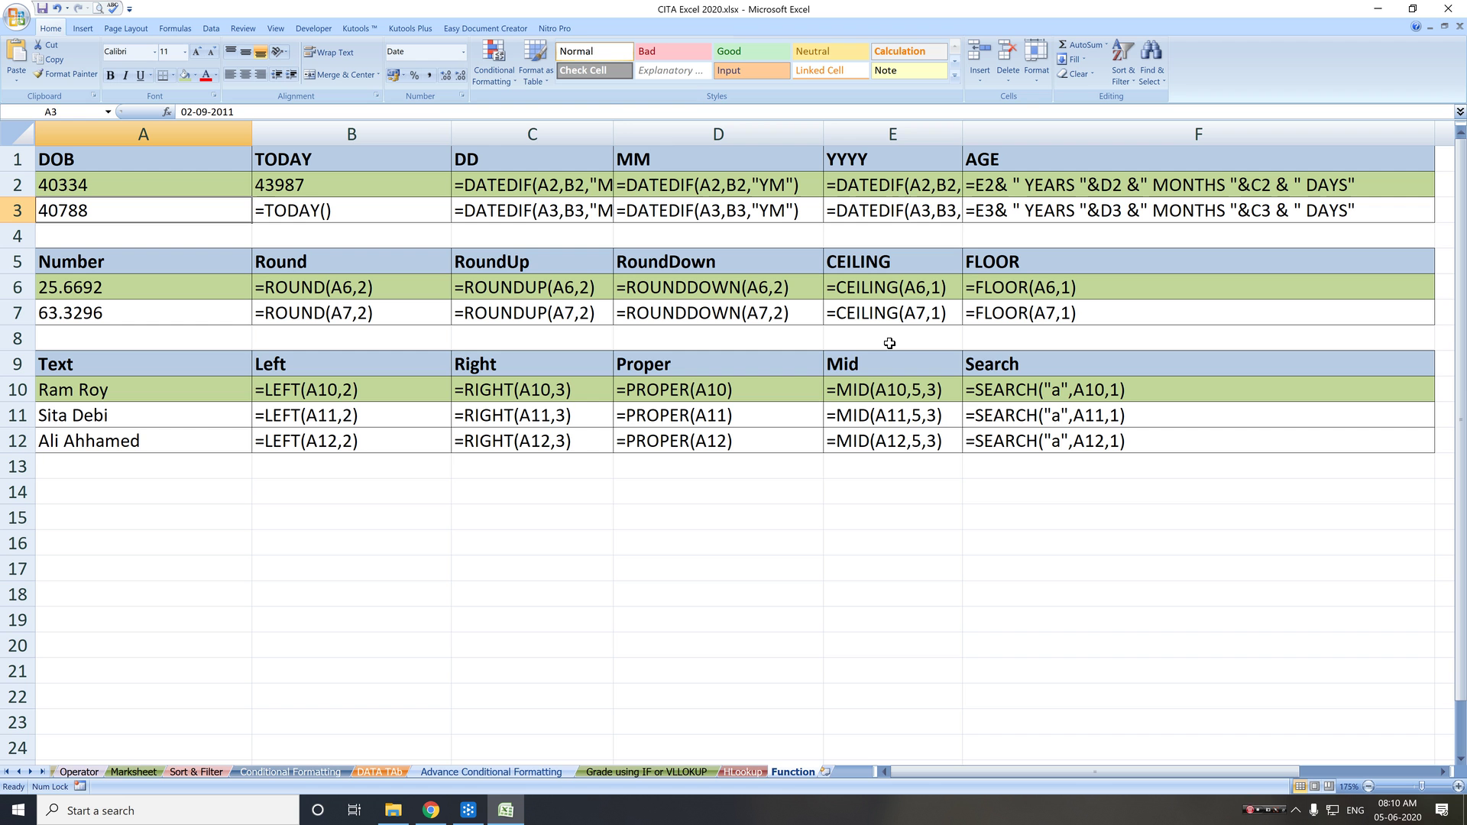
Step: Widen columns C and E so their DATEDIF and other formulas fit
drag(618, 131, 665, 139)
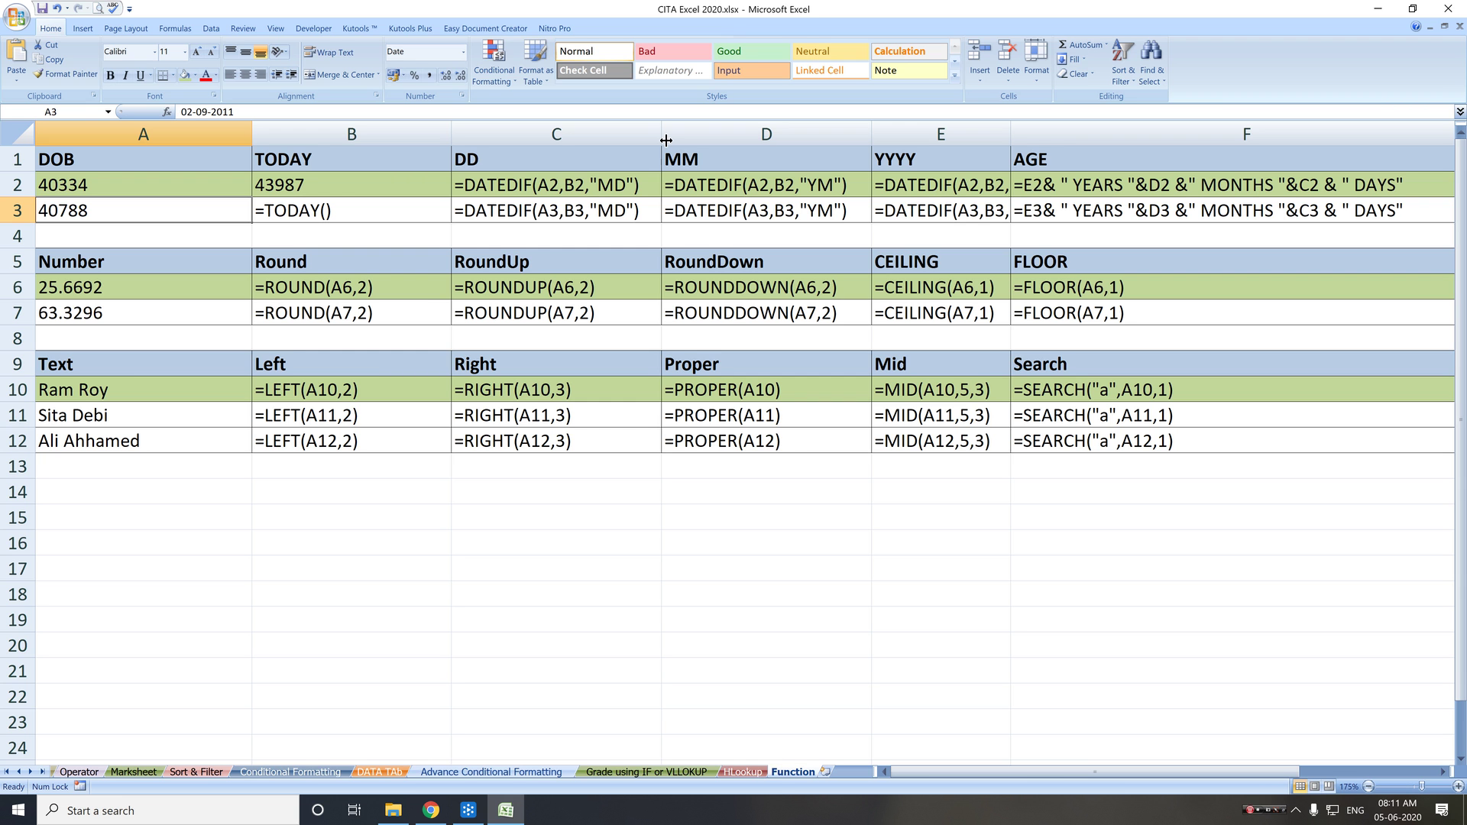
mouse_move(1010, 136)
mouse_down()
mouse_move(1080, 138)
mouse_move(1053, 131)
mouse_up()
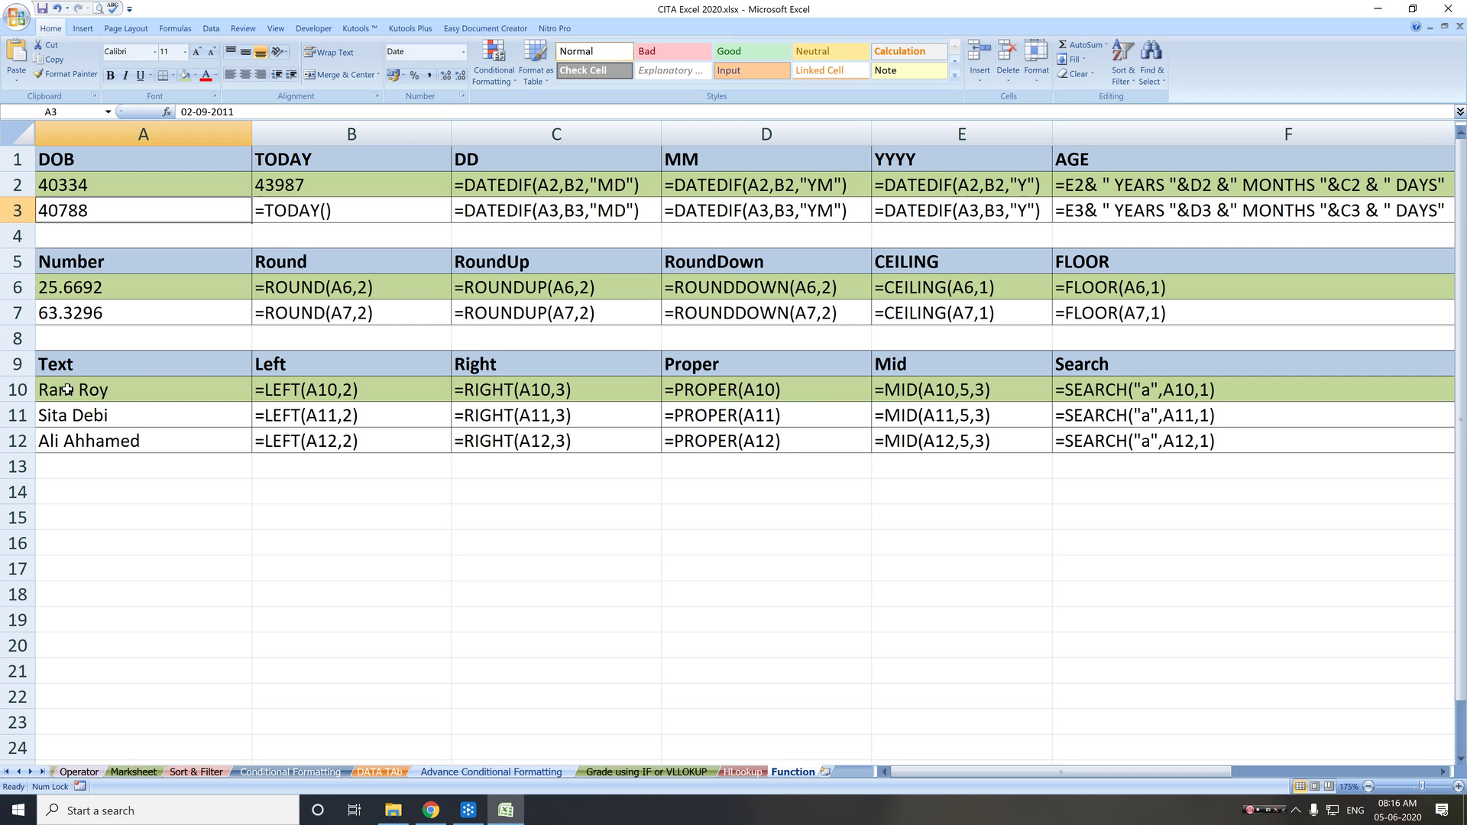
Step: Change A10 to 'Ram roy' and A12 to 'Ali ahhamed', leaving A11 'Sita Debi' unchanged
double_click(90, 392)
key(Delete)
text(r)
key(Return)
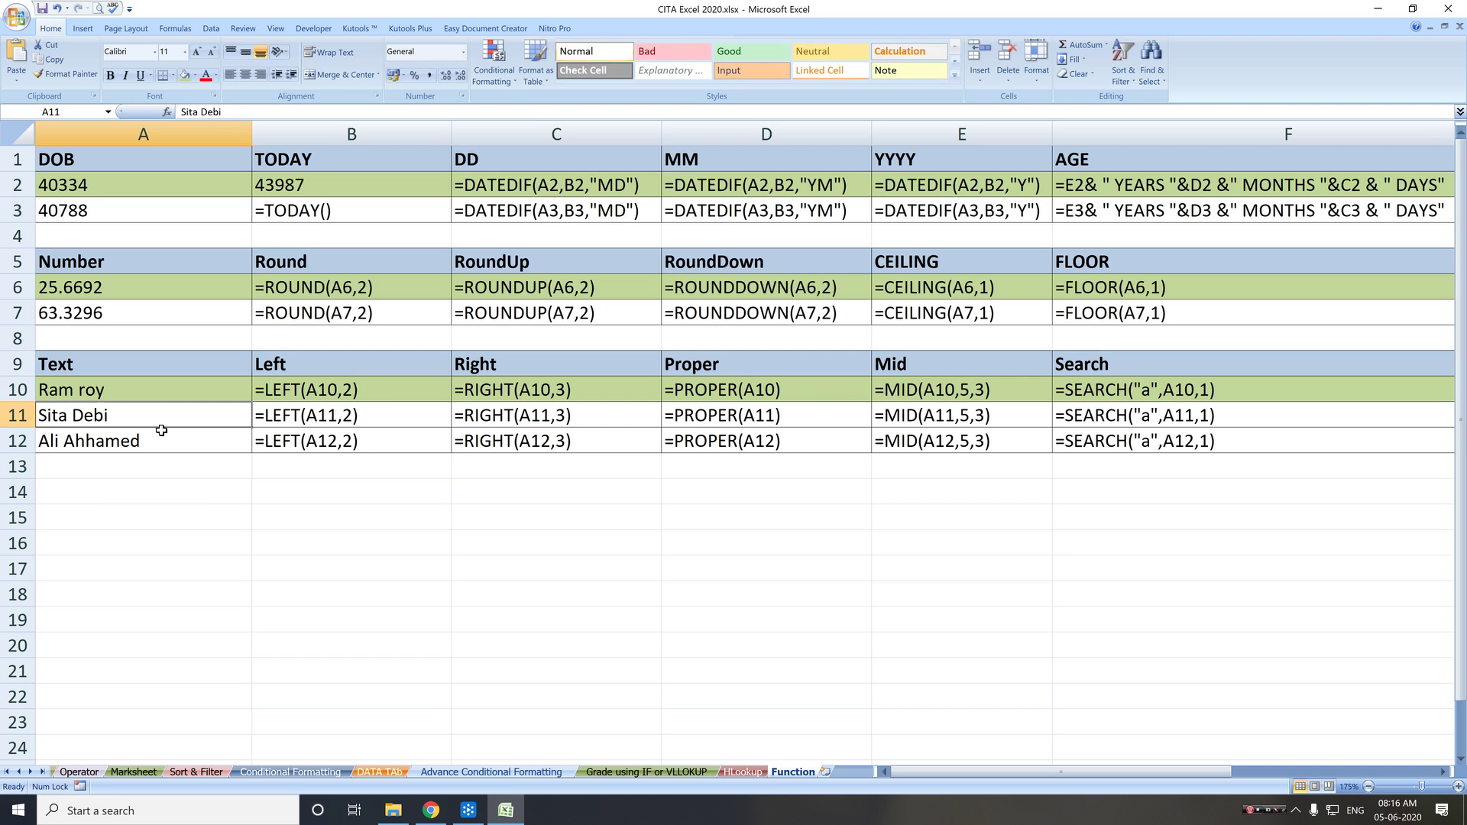
key(F2)
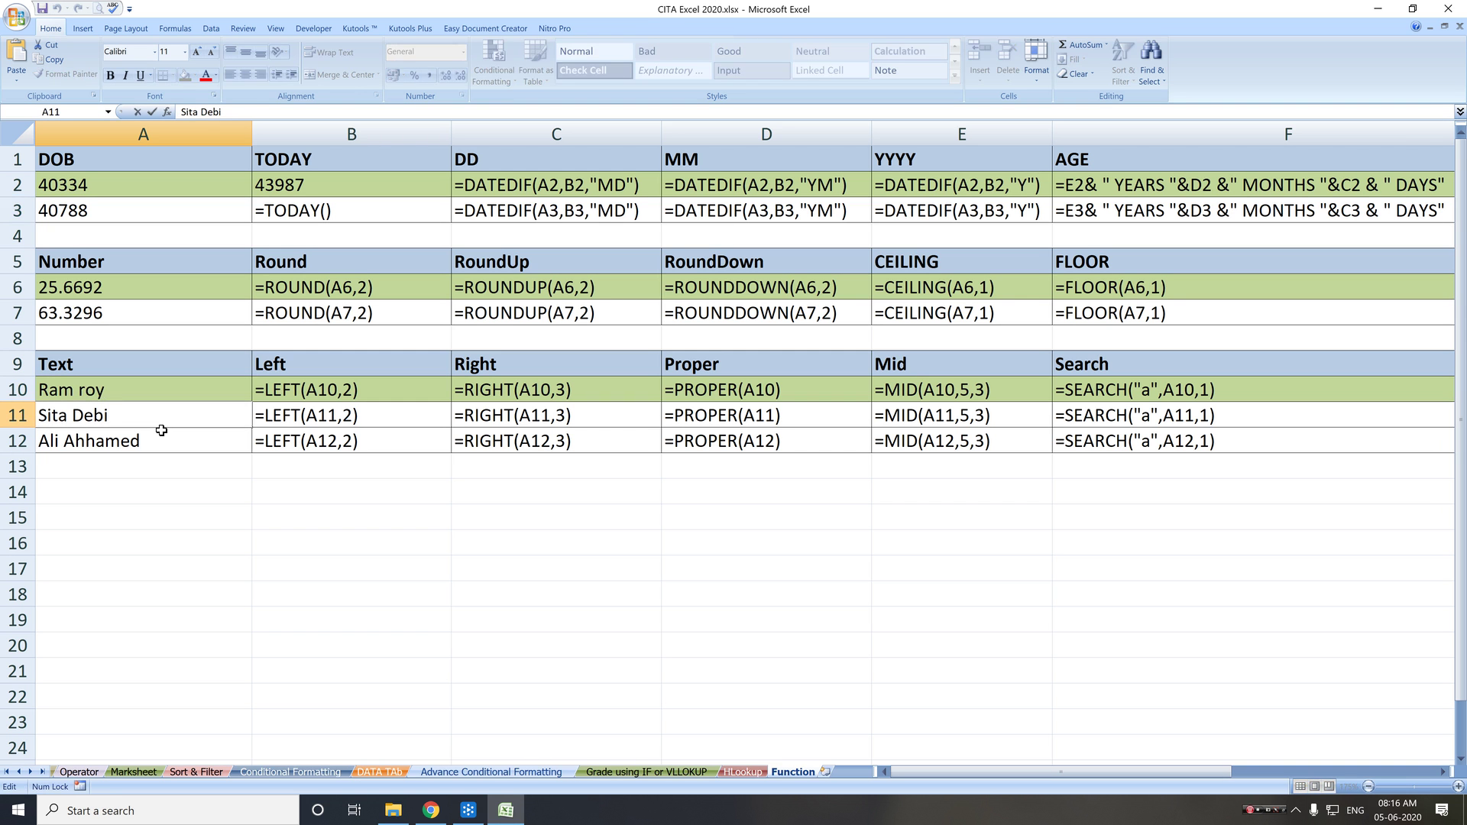
key(Return)
key(F2)
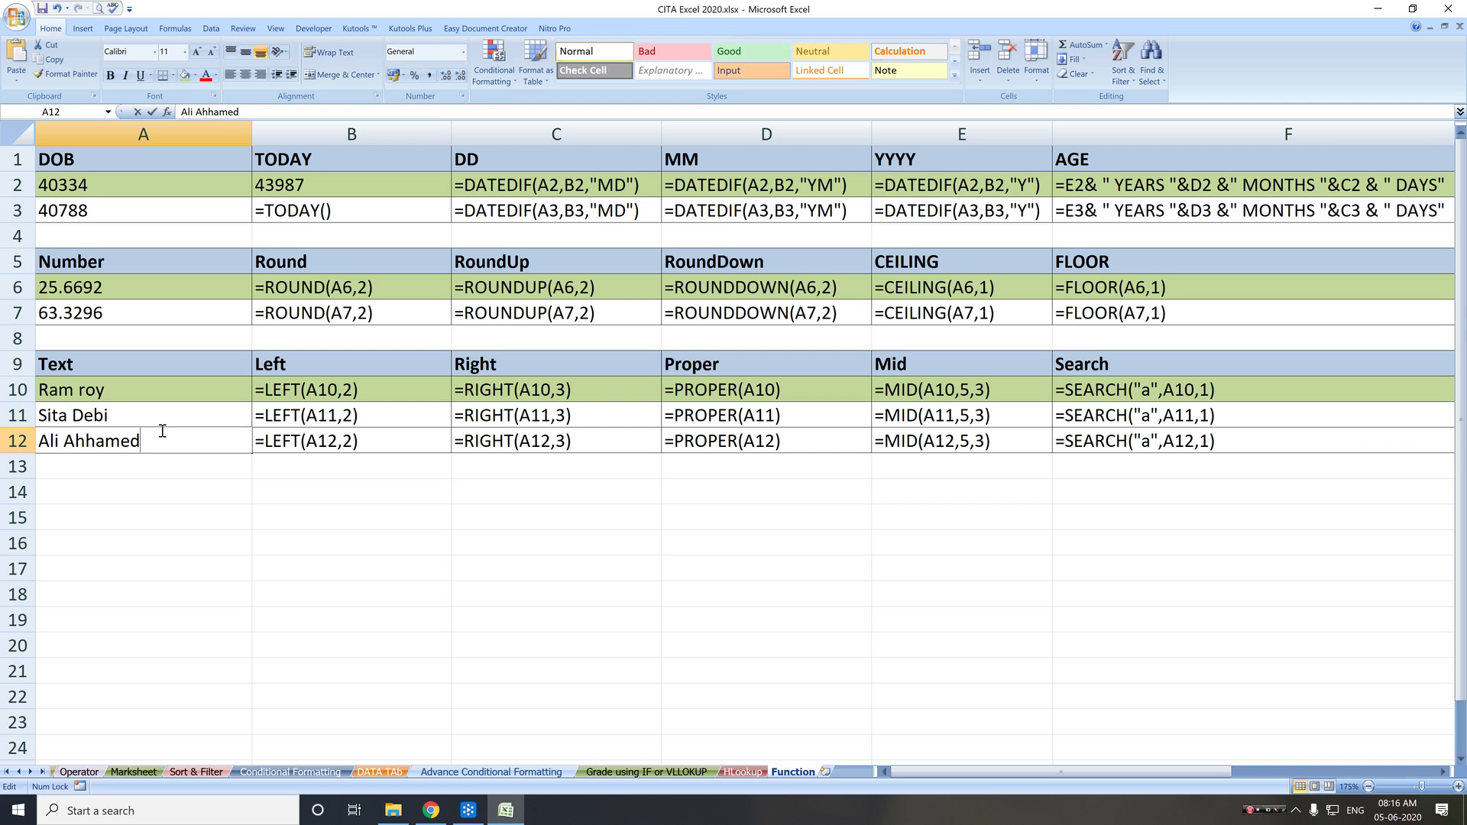
key(Left)
key(Left)
key(Left)
key(Right)
key(Right)
key(Right)
key(Delete)
text(a)
key(Return)
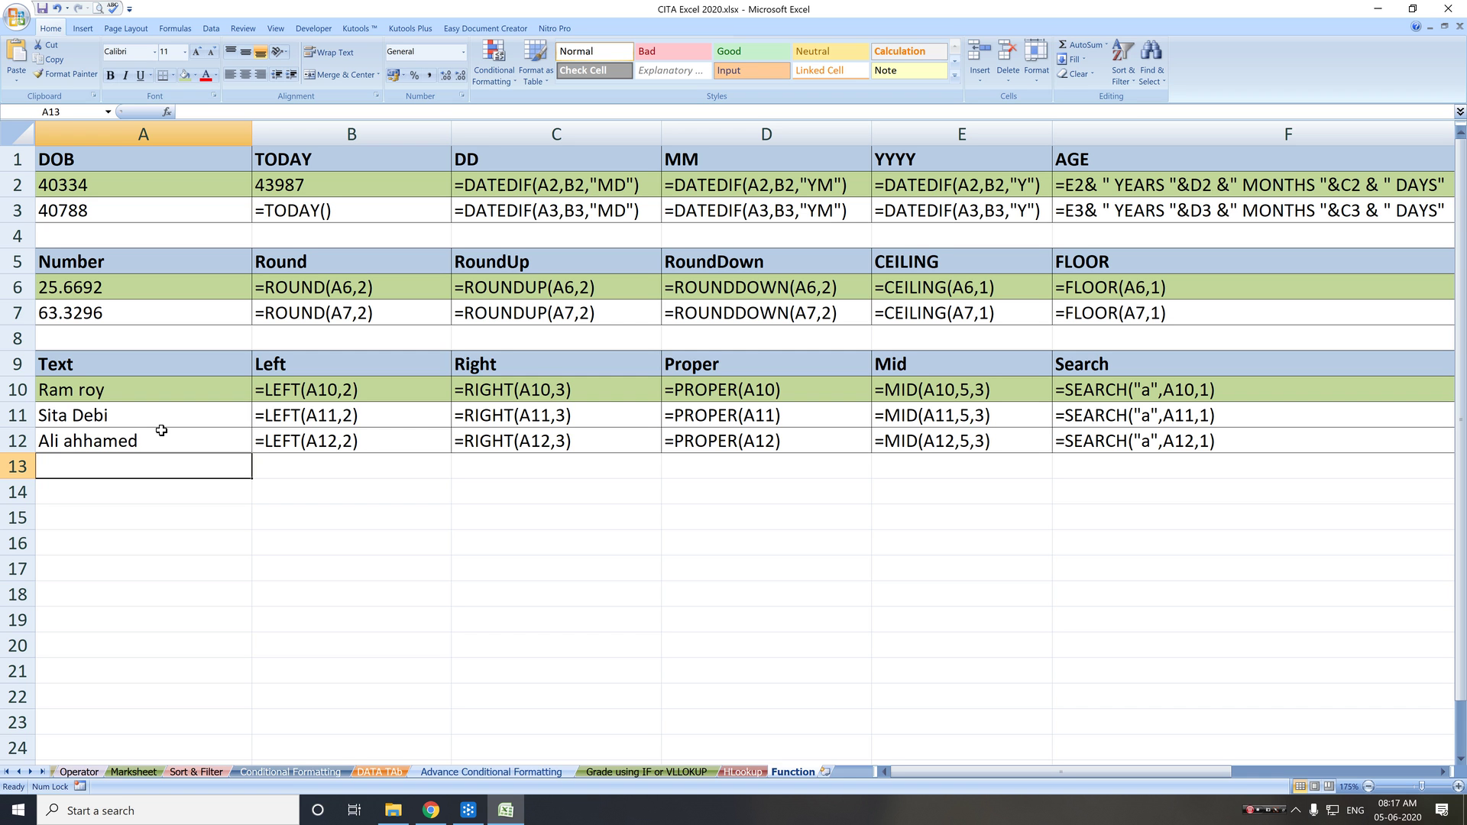
Step: Switch the sheet back to showing calculated results instead of formulas
click(151, 583)
key(Print)
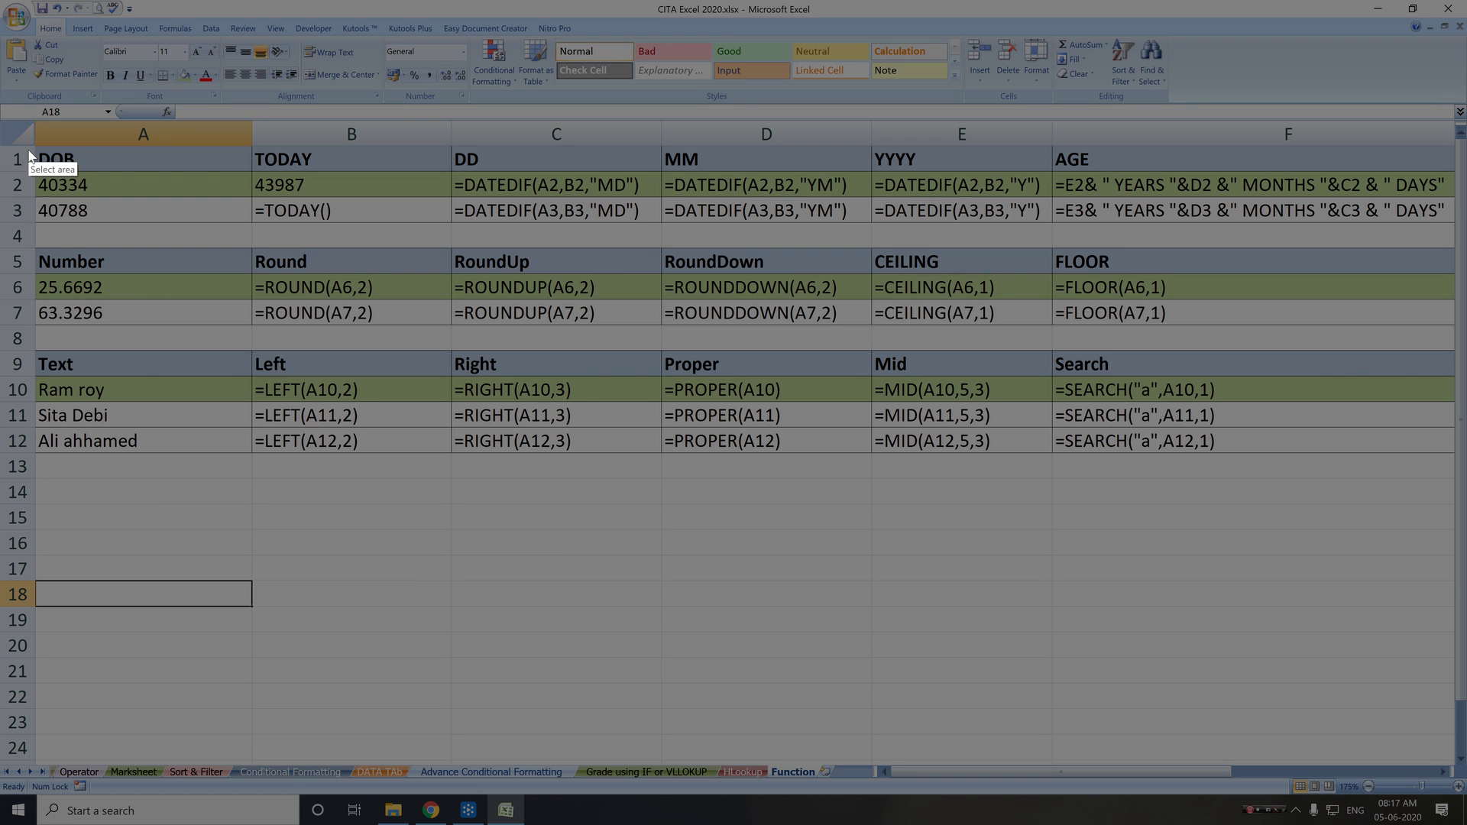
key(Escape)
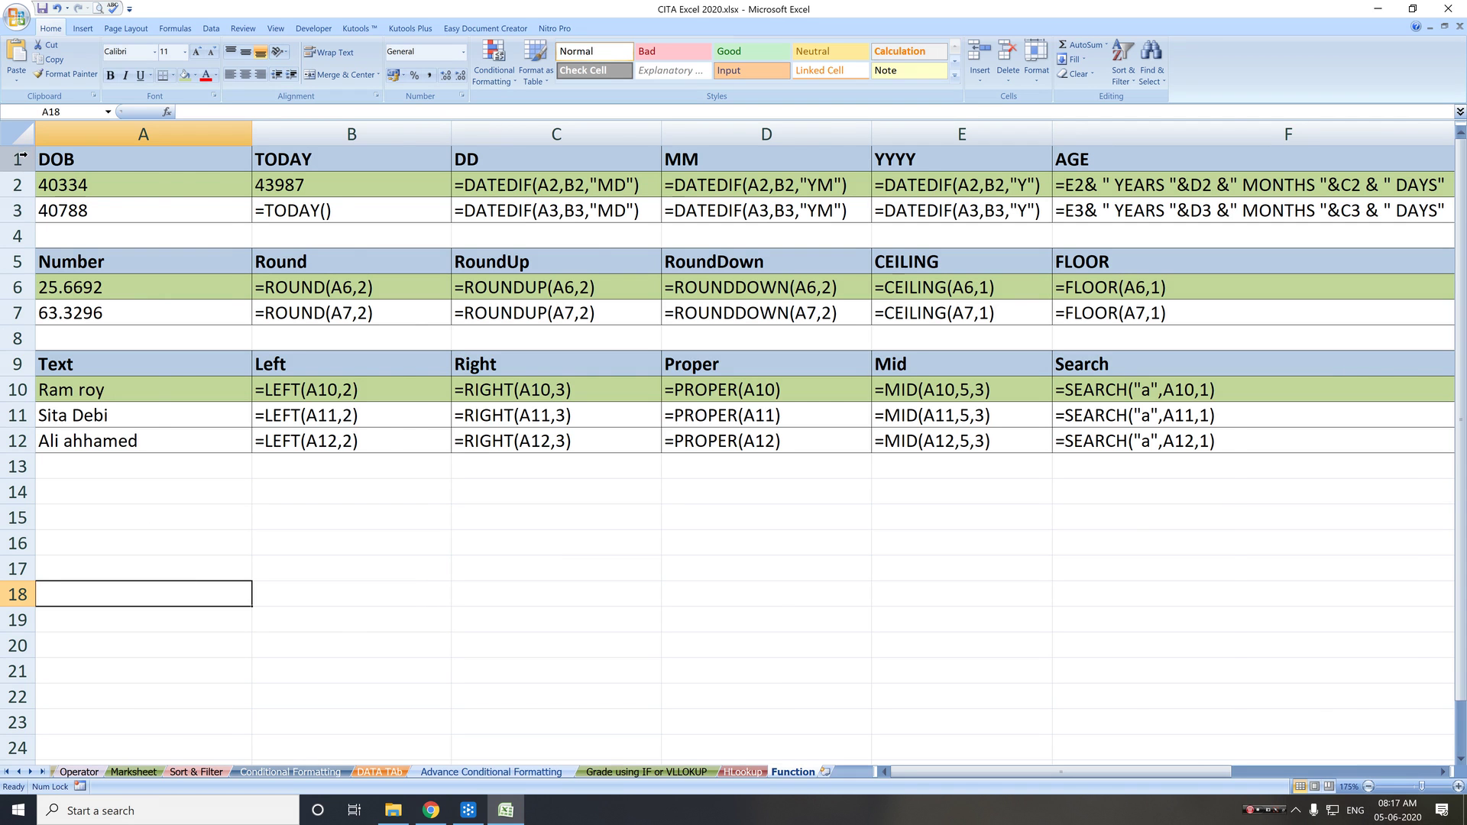
key(ctrl+grave)
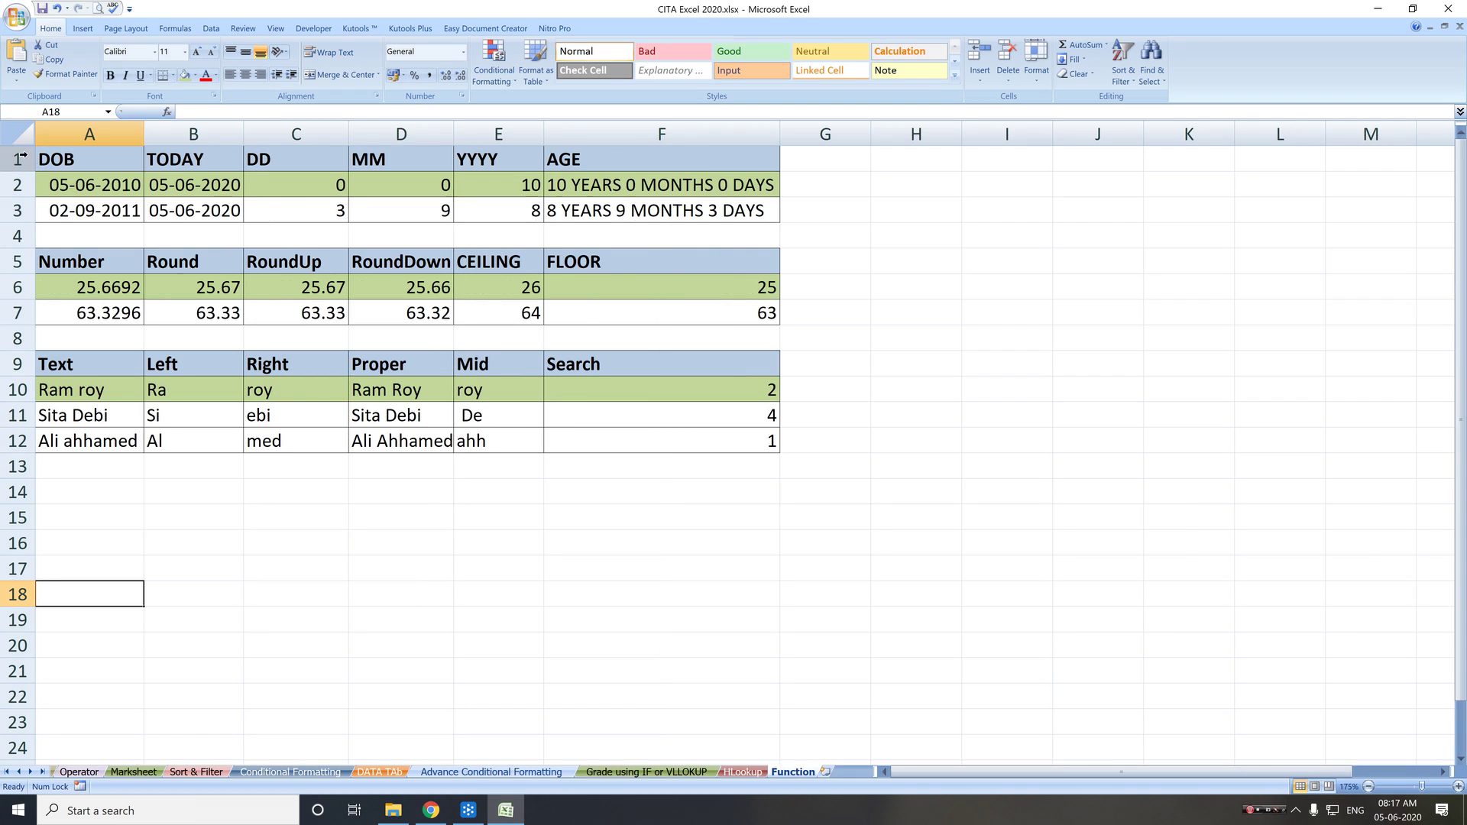
Step: AutoFit the column widths of the tables in A1:F7
click(194, 228)
key(ctrl+a)
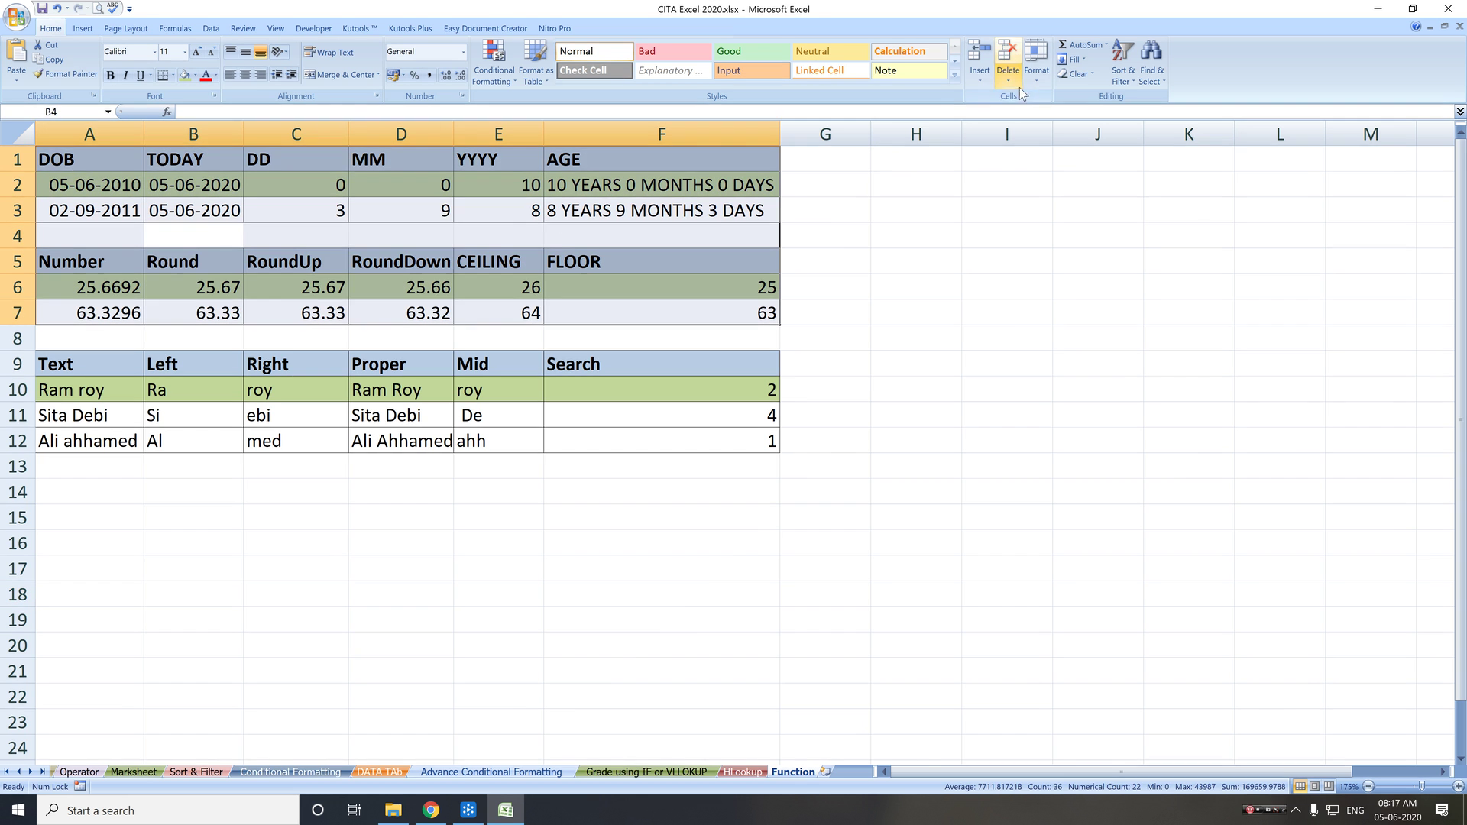
click(1036, 68)
click(1077, 163)
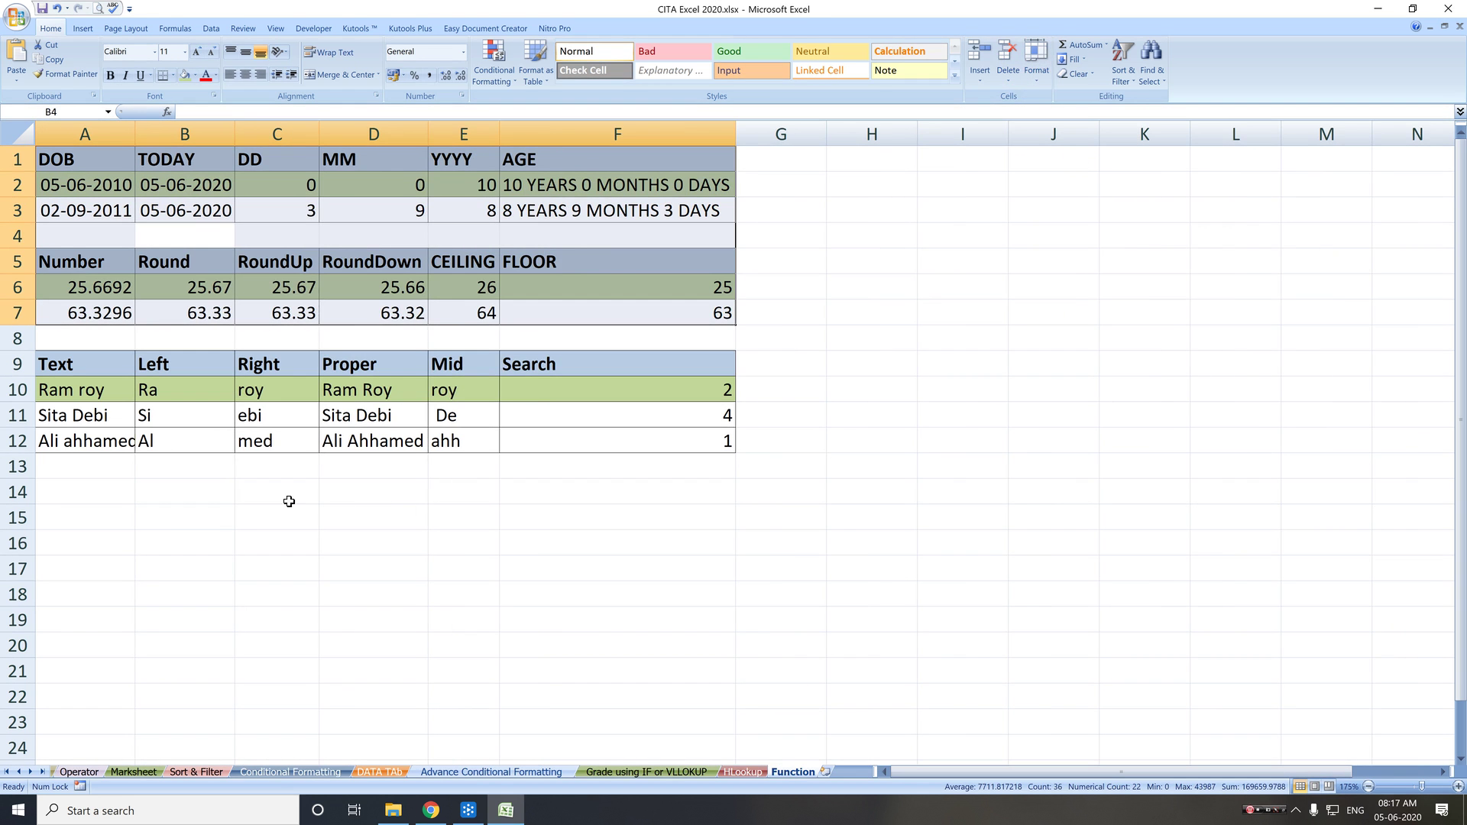
click(95, 528)
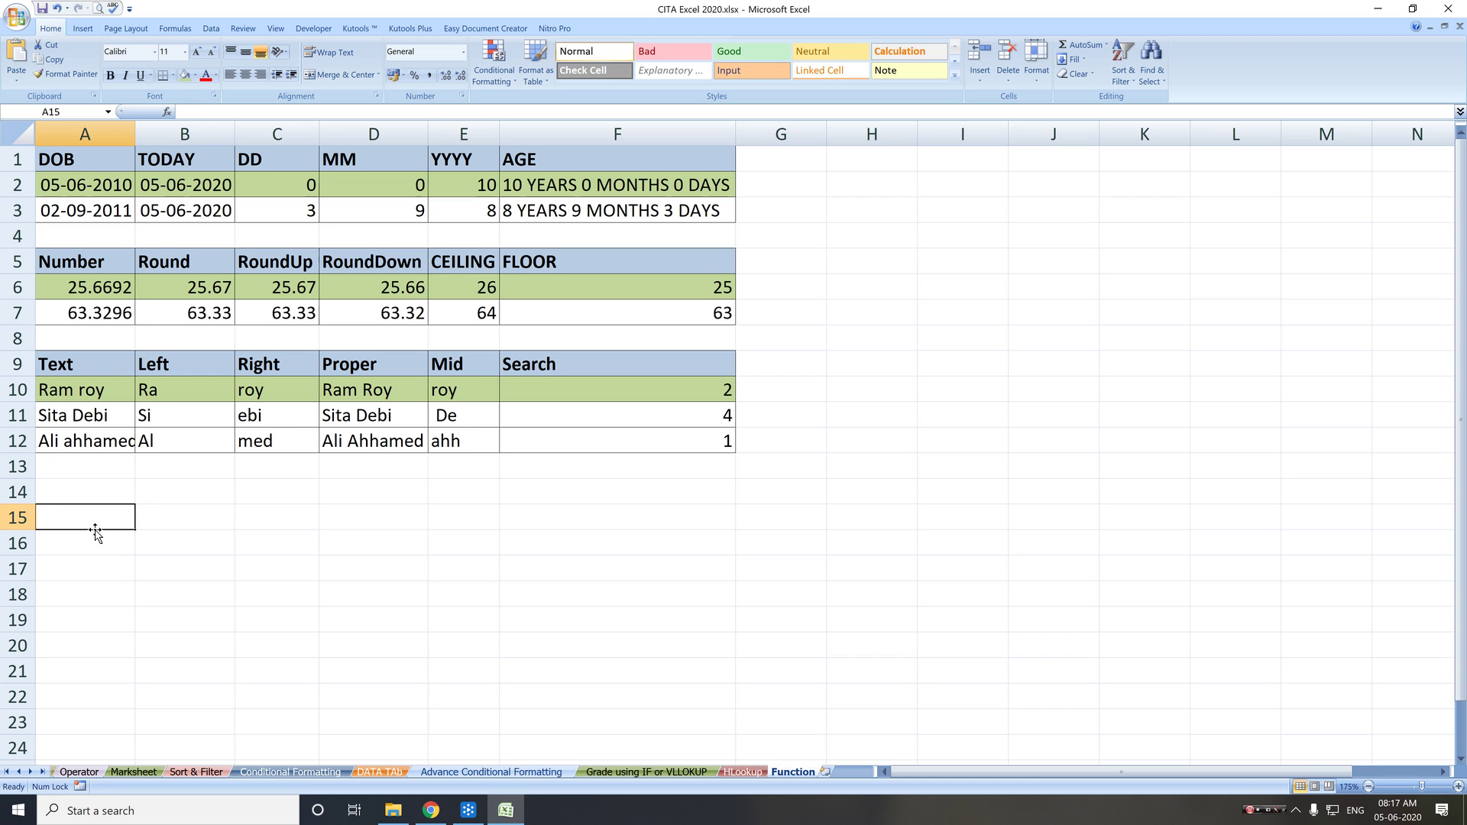
Step: Enter the headings Today, Time and Year in A15:C15
text(Today)
key(Tab)
text(Time)
key(Tab)
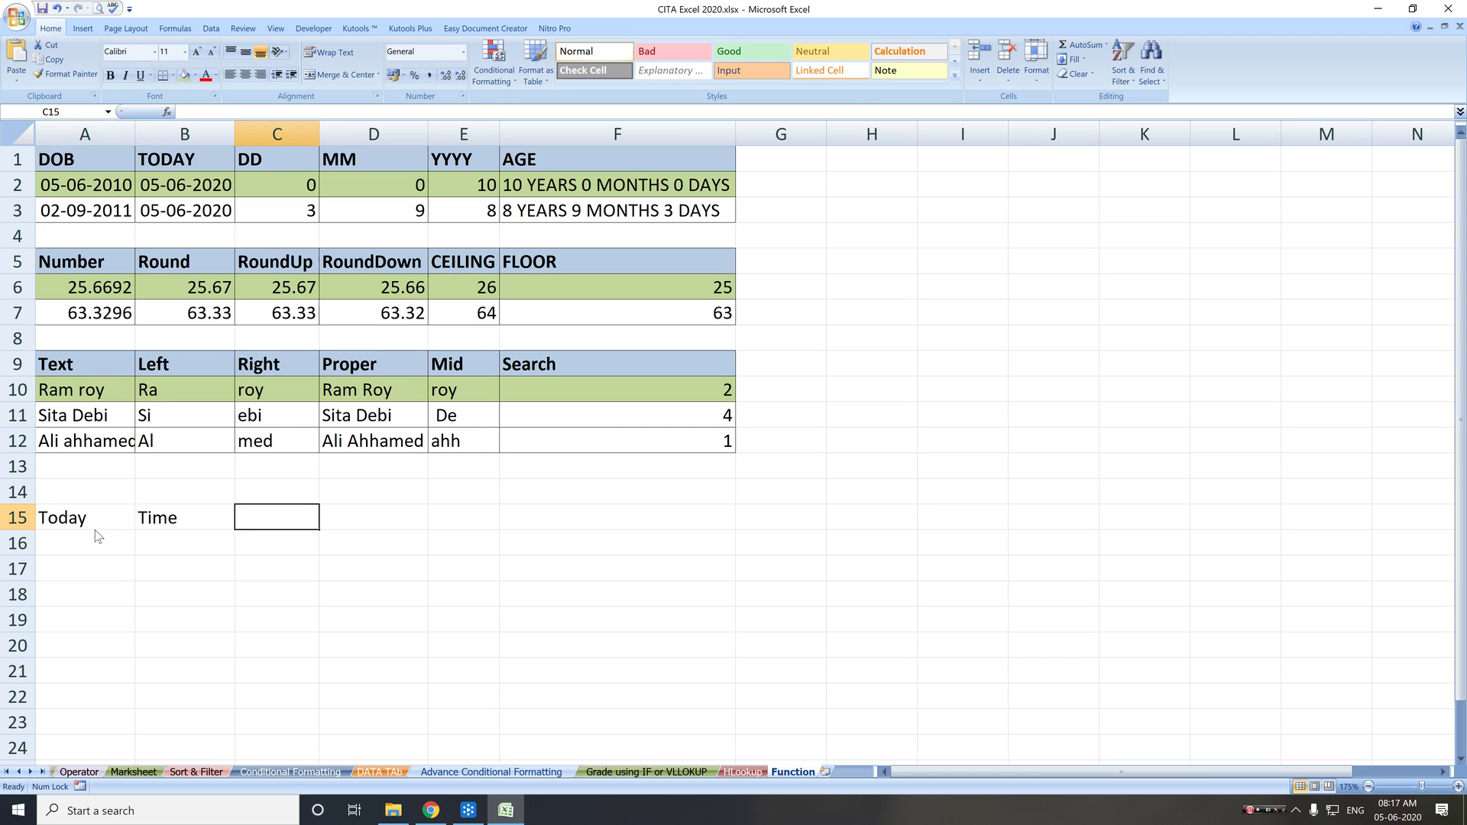
text(Year)
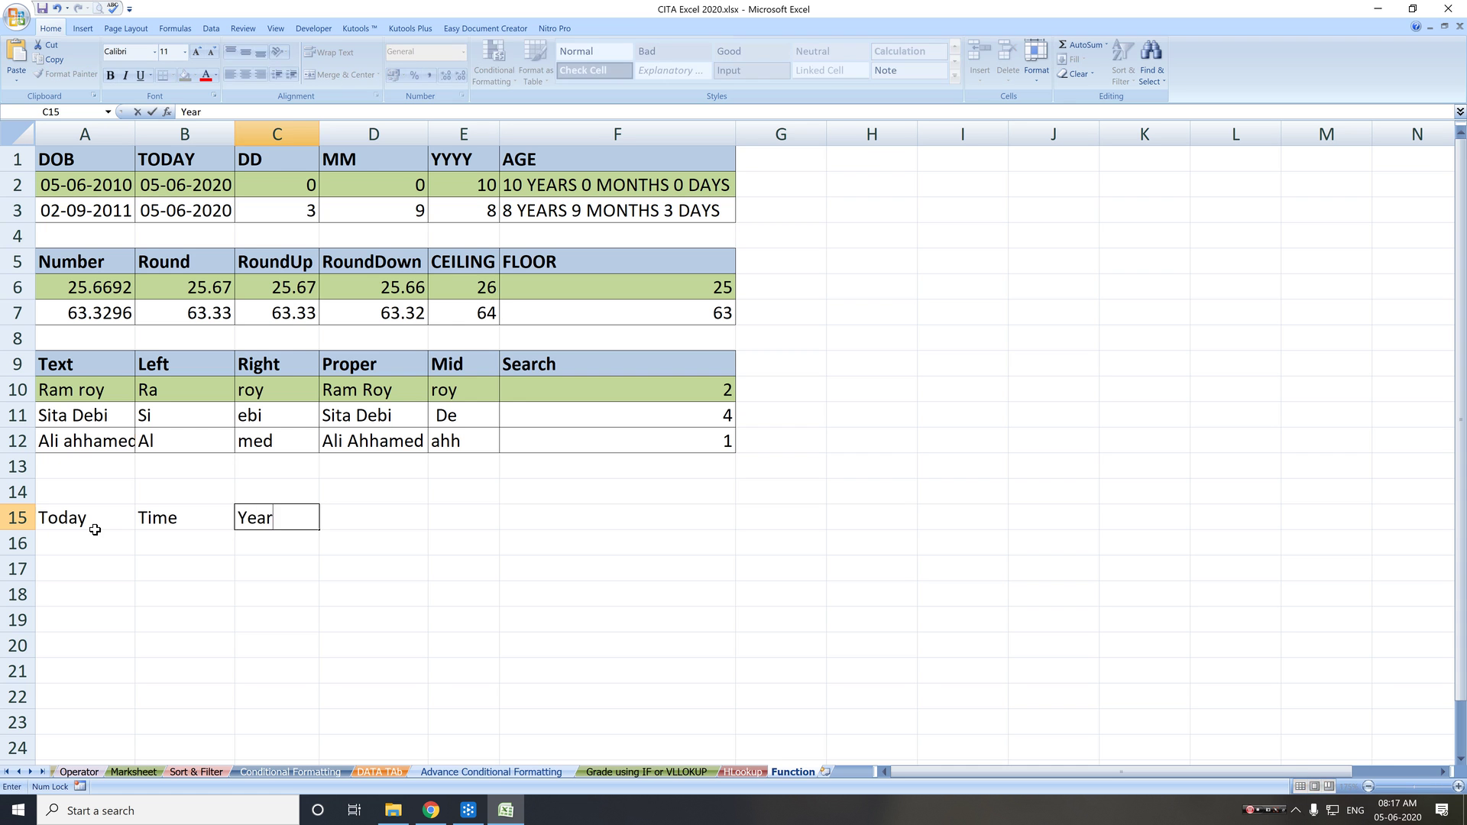
key(Tab)
Step: Enter =TODAY() in A16 and =NOW() in B16, and begin a YEAR formula in C16
key(Down)
key(Left)
key(Left)
key(Left)
text(=)
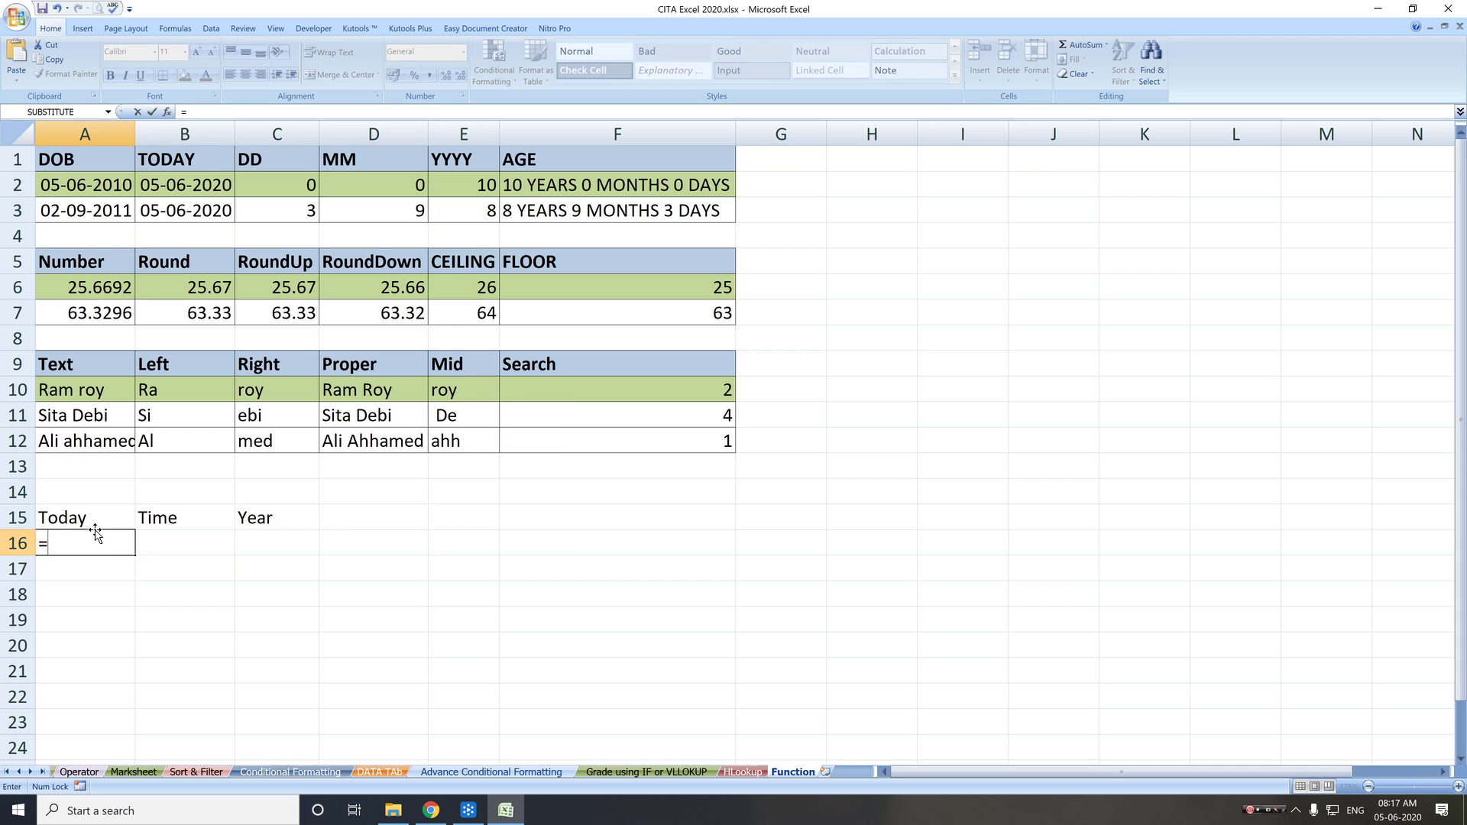
text(tod)
key(Tab)
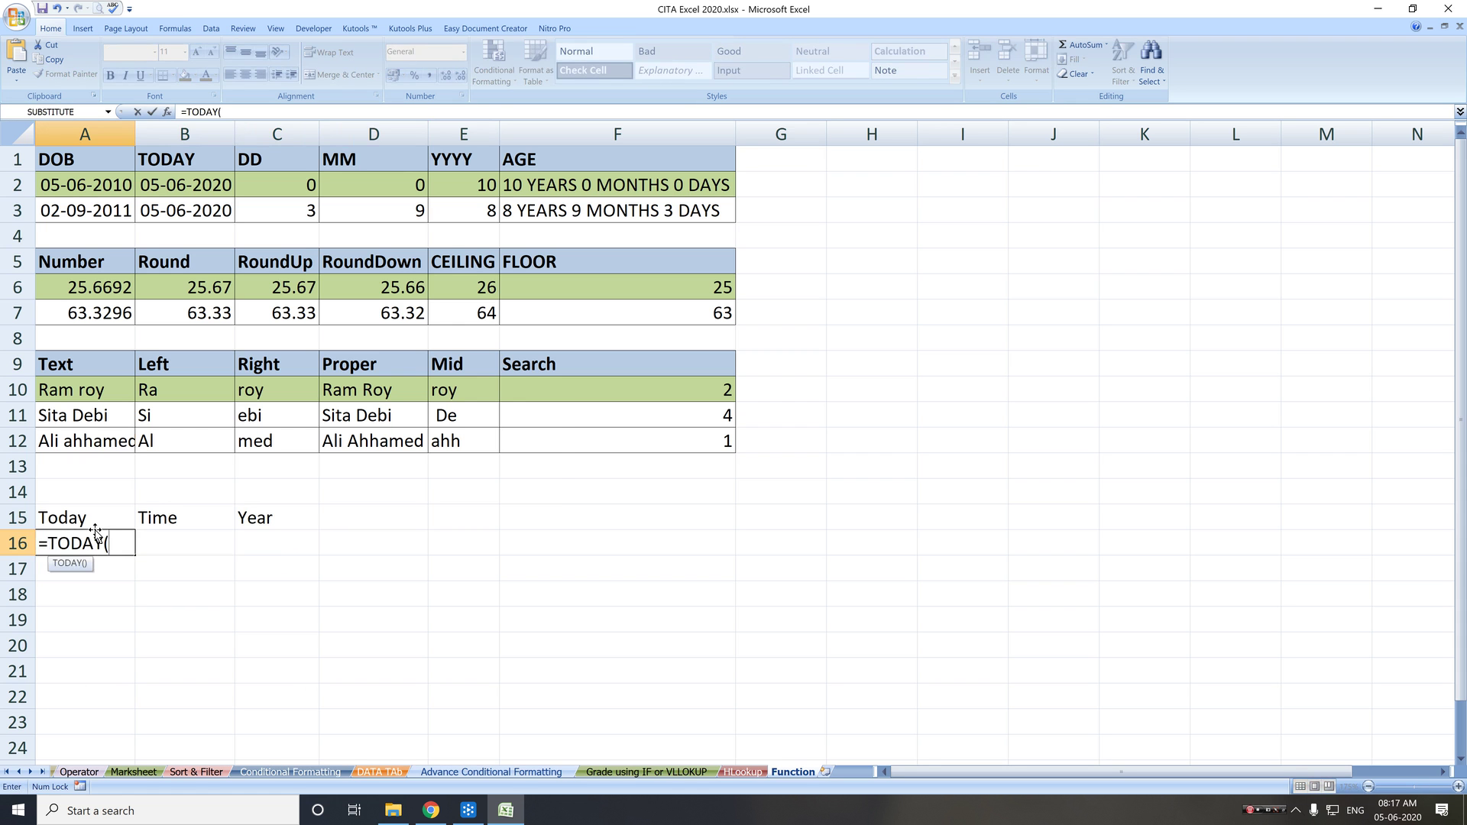
key(Tab)
text(=)
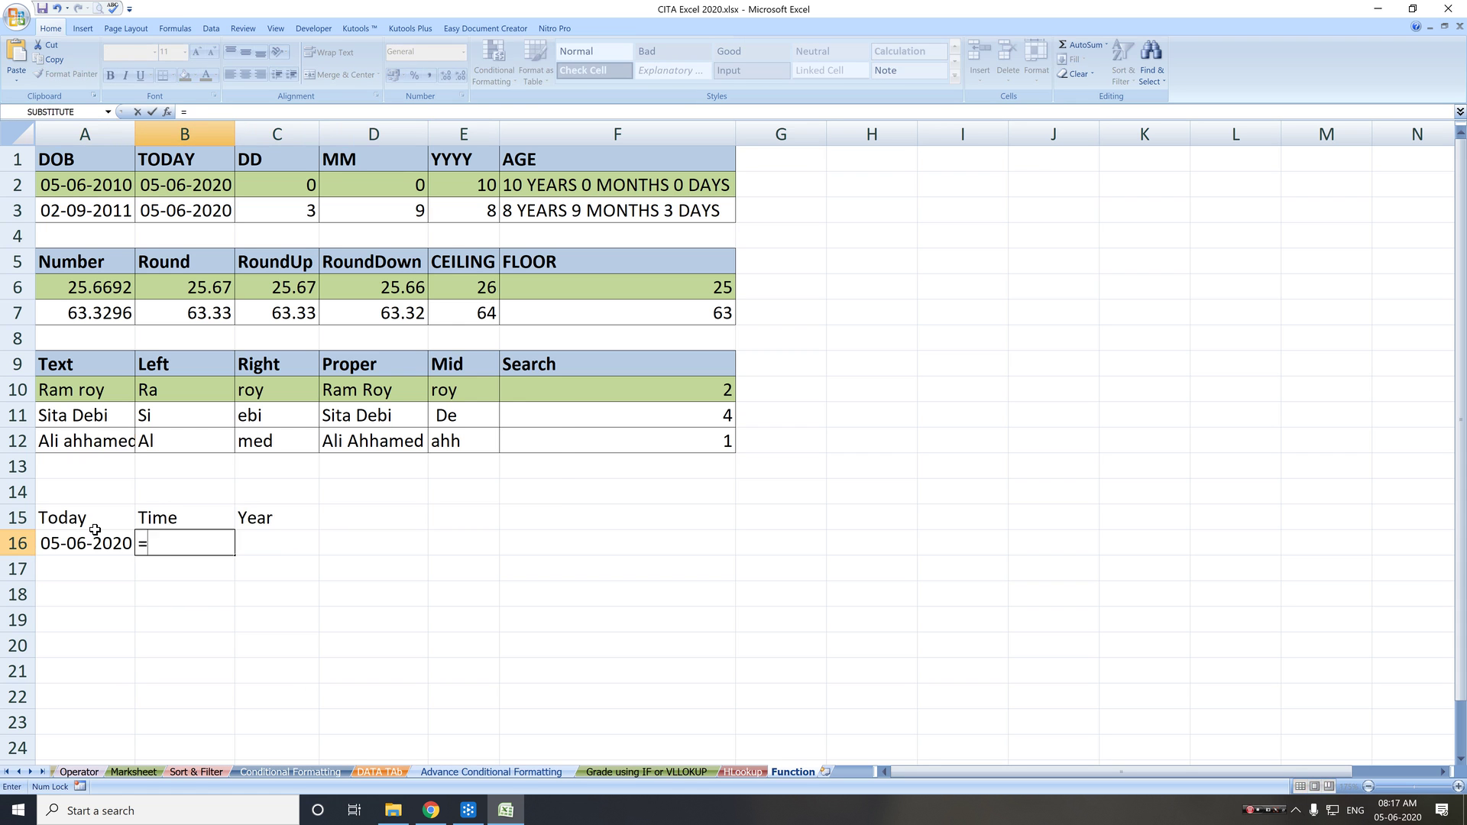
text(no)
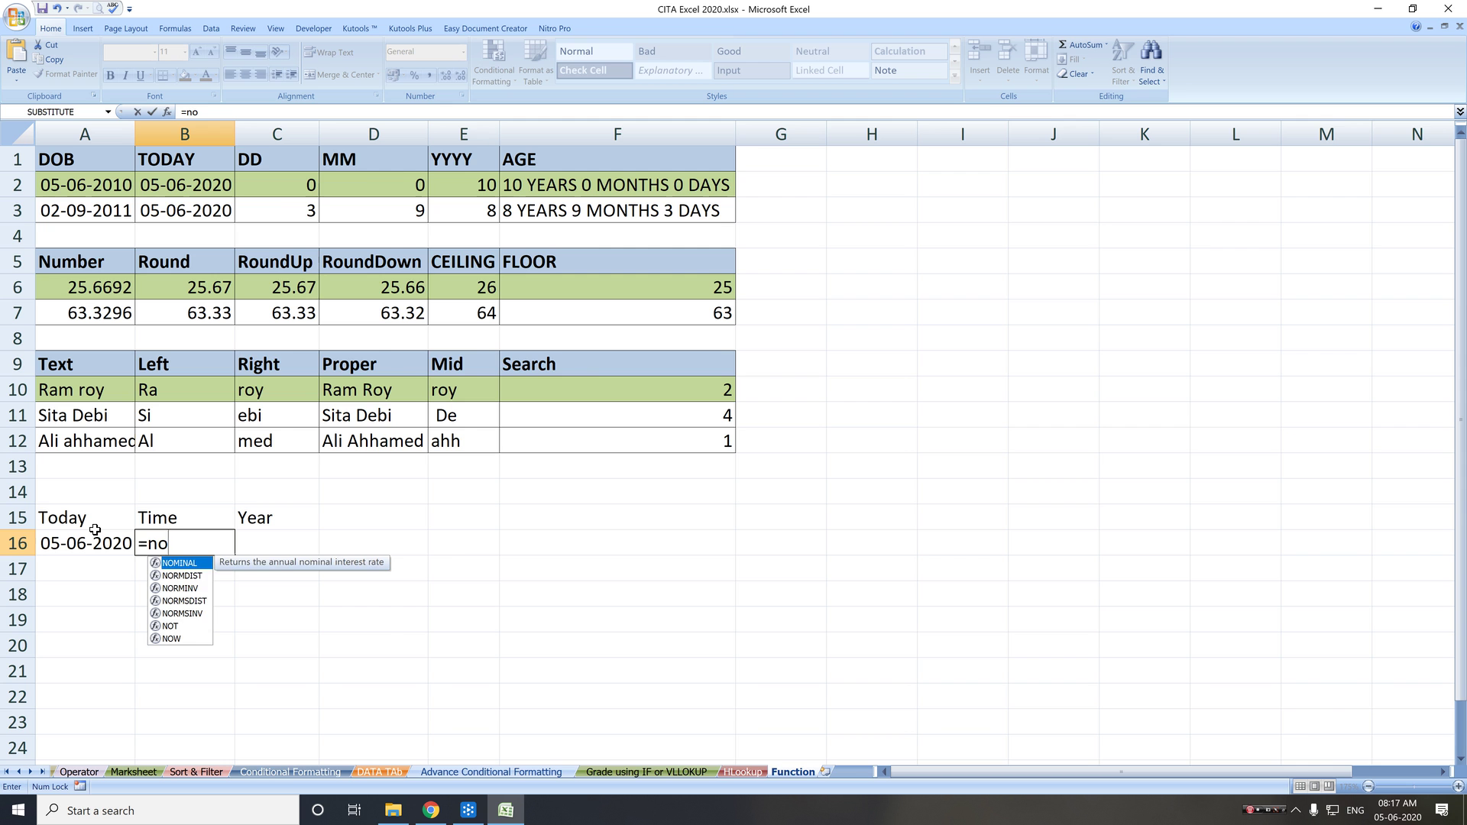
text(w)
key(Tab)
key(Tab)
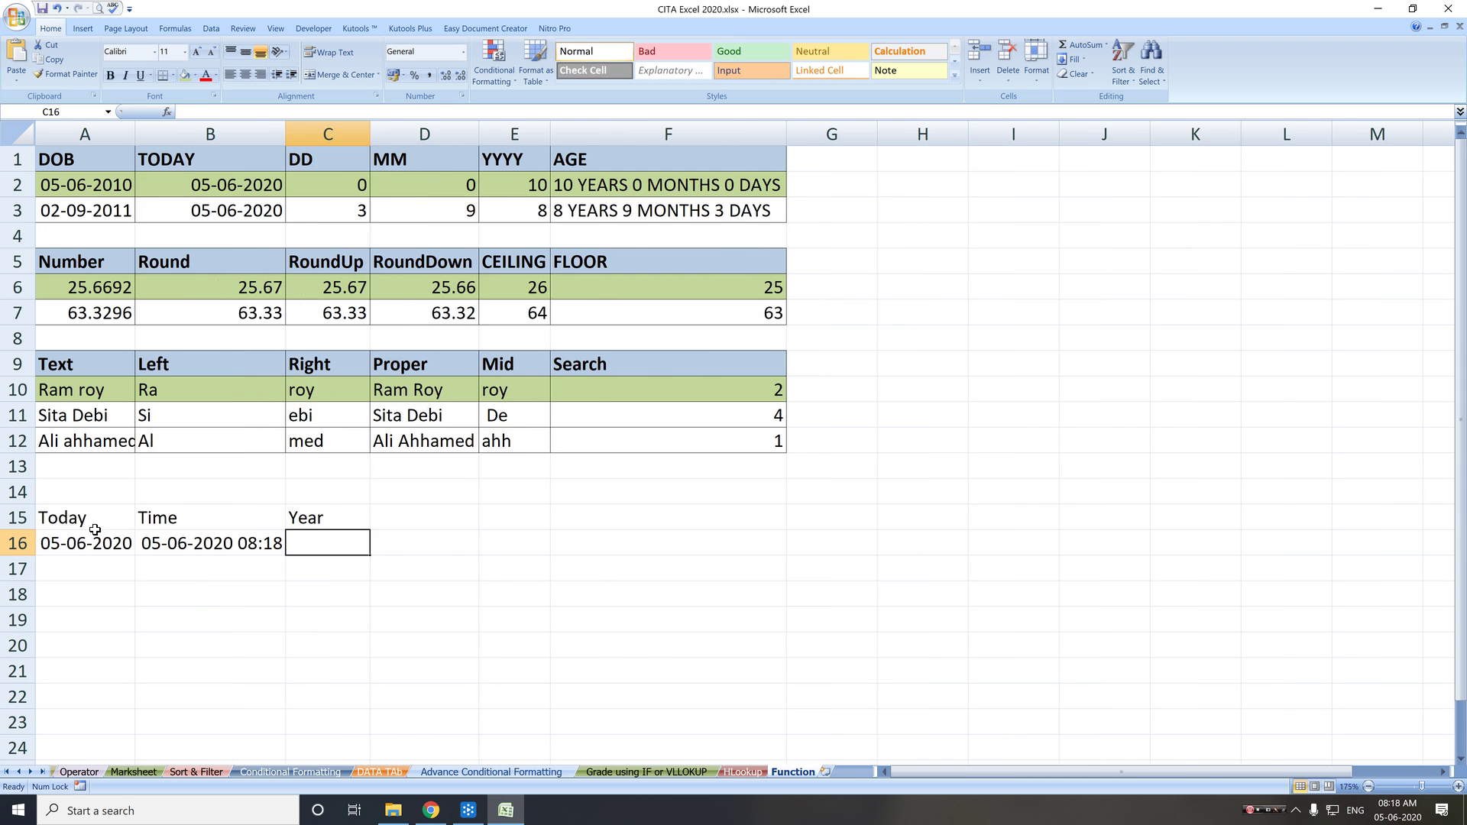
text(=)
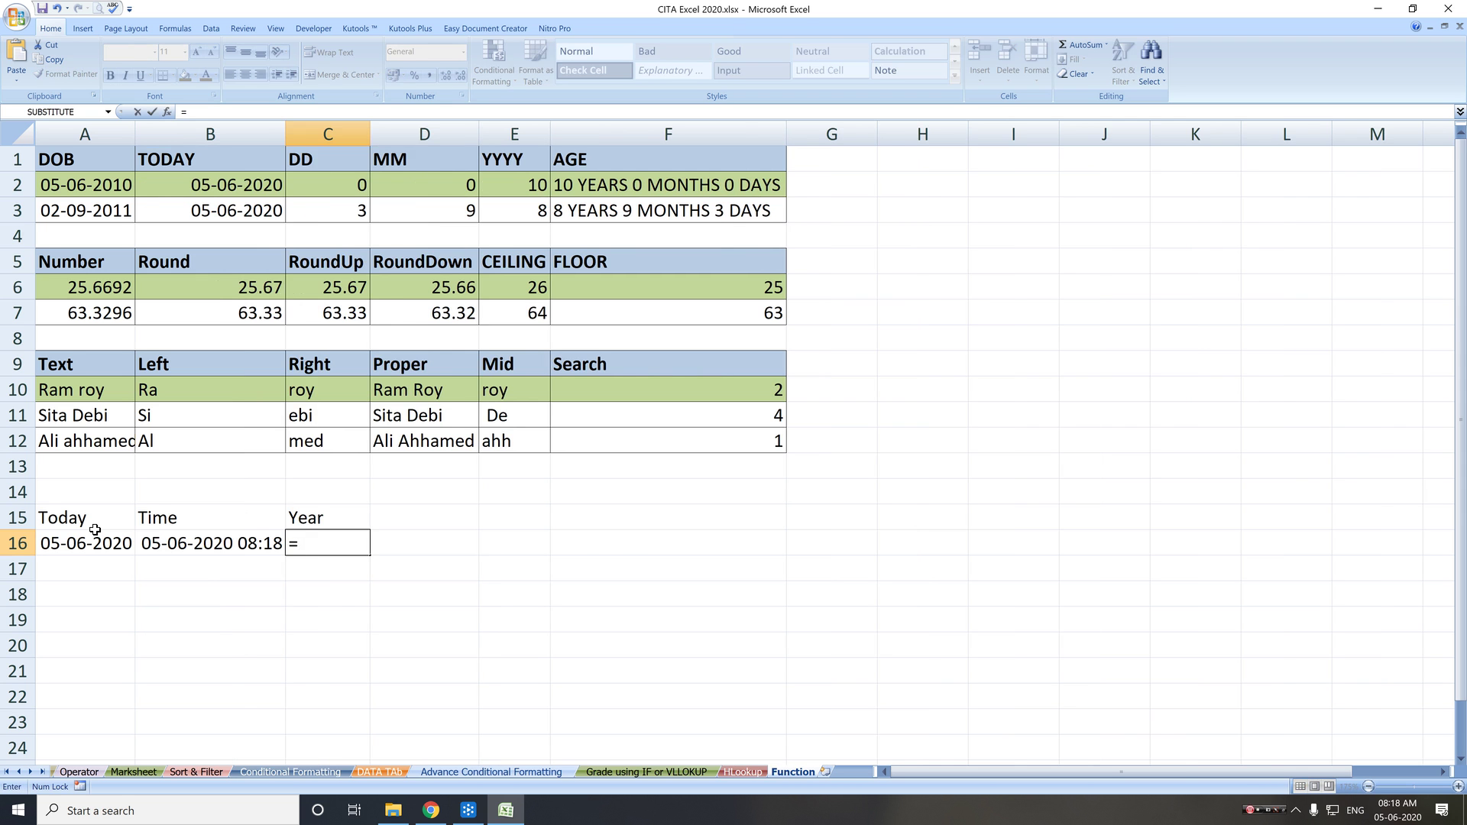
text(ye)
key(Tab)
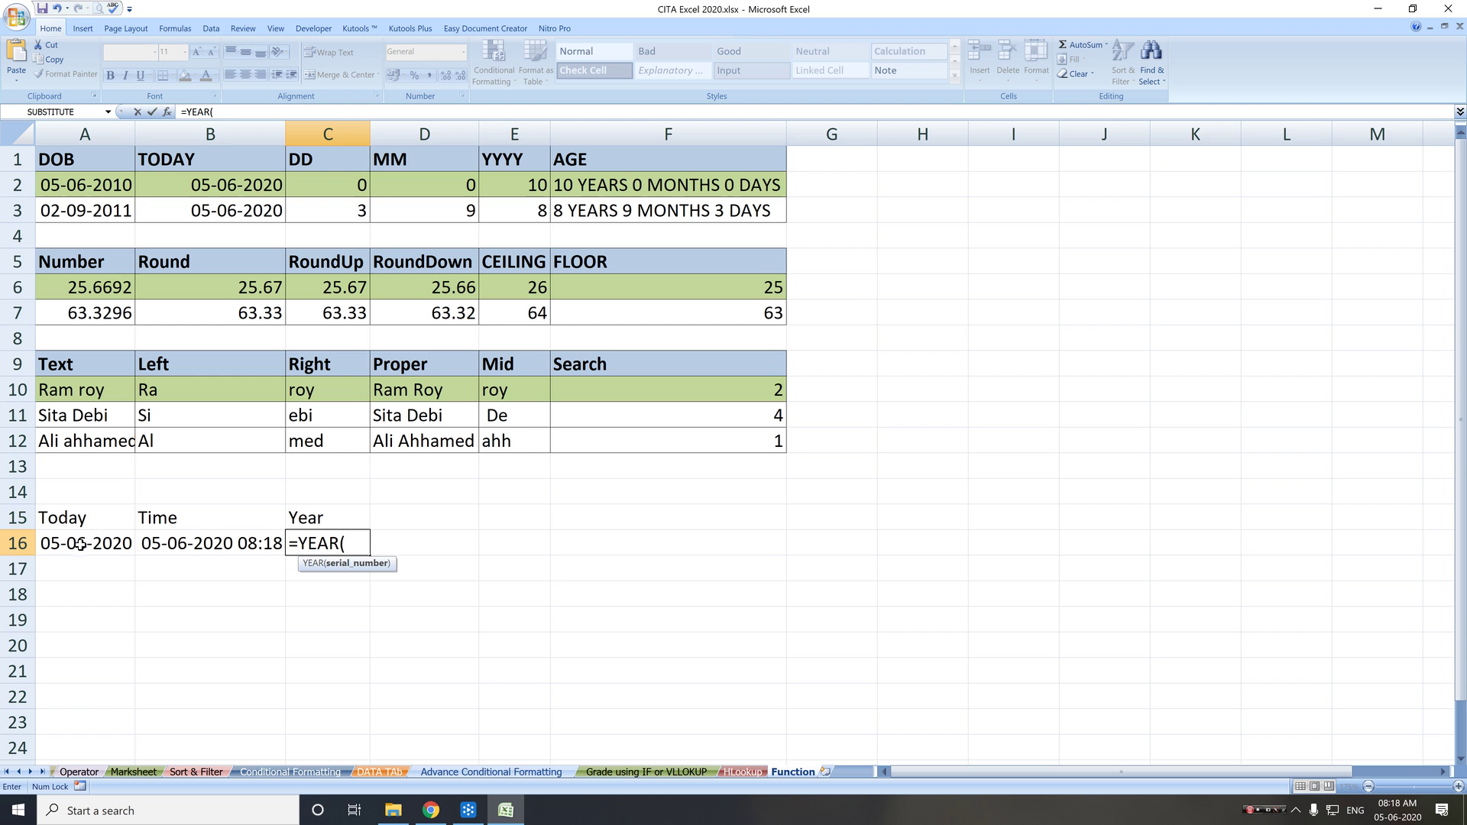
click(84, 544)
key(Tab)
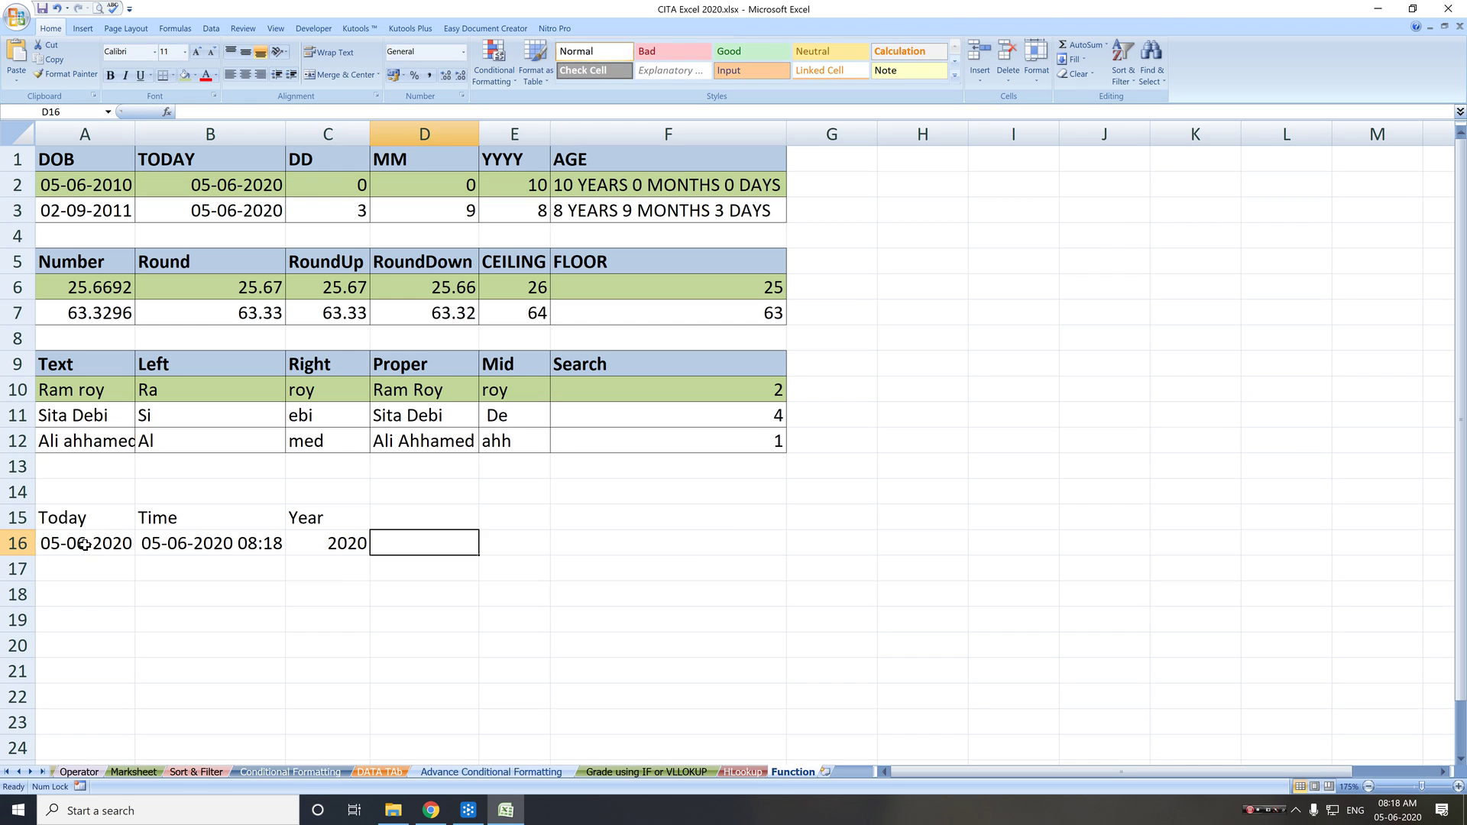
key(Up)
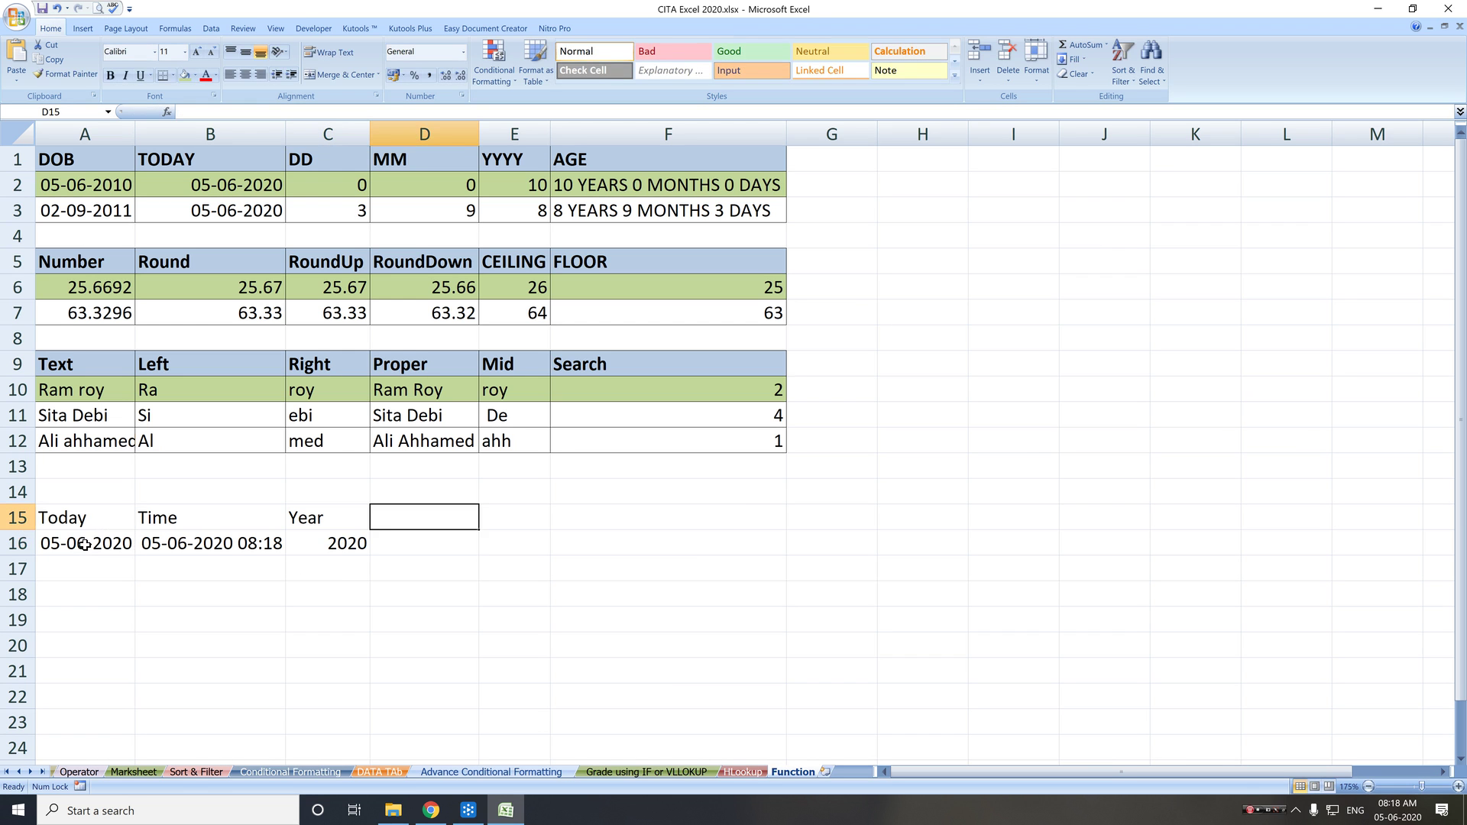
text(month)
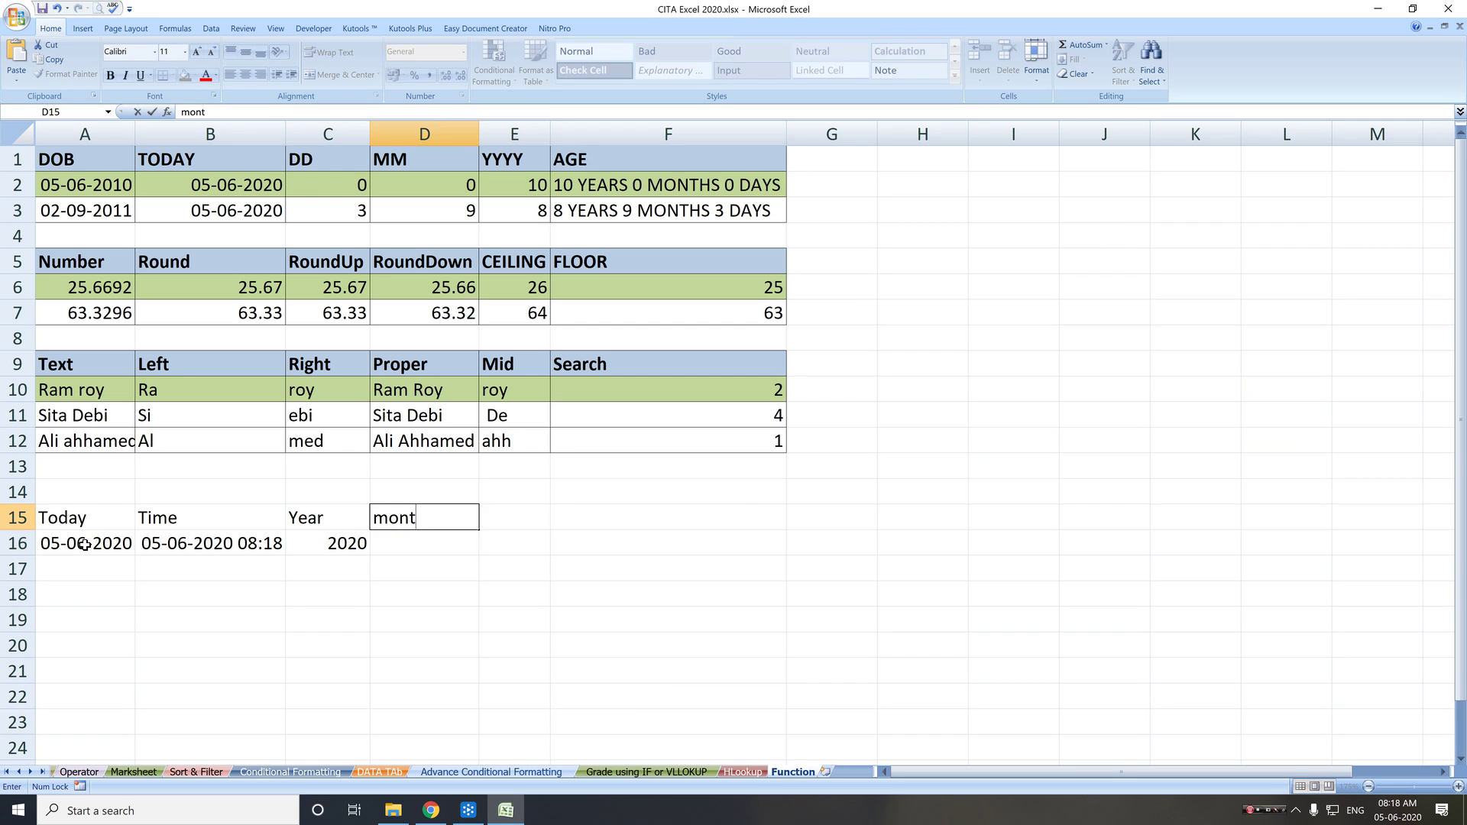
key(Tab)
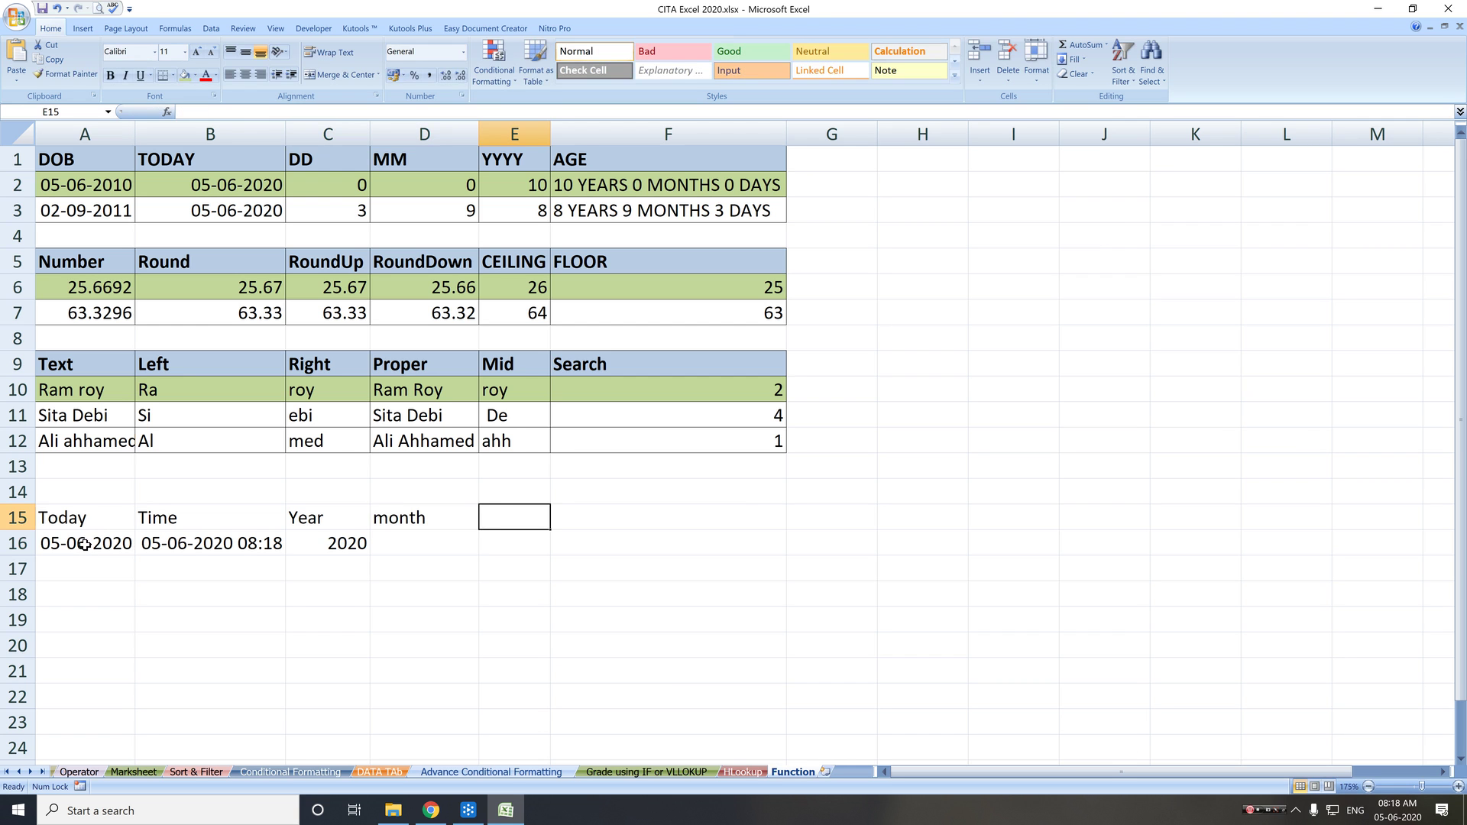
text(A=)
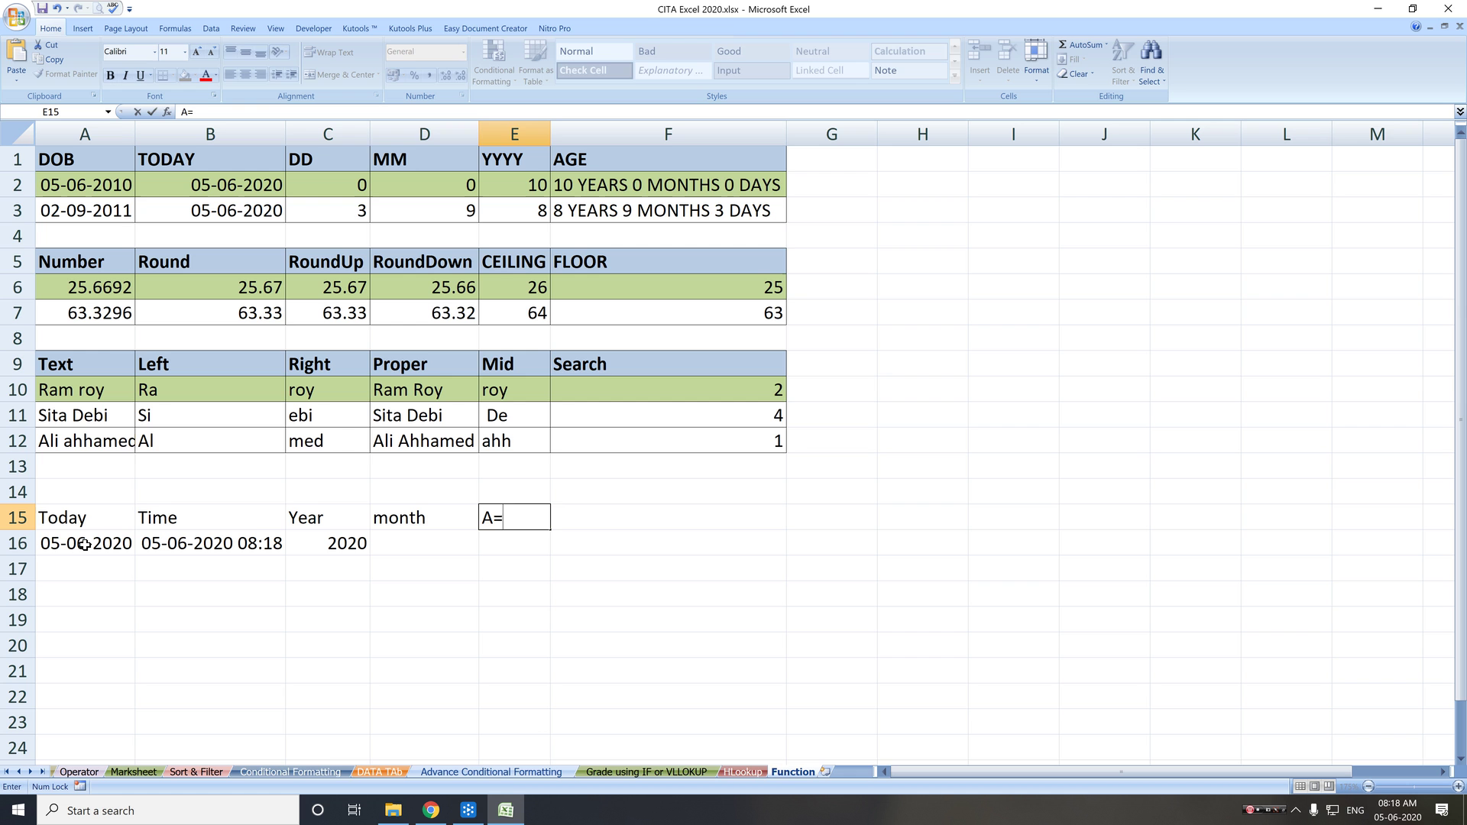
key(Escape)
key(Left)
key(Left)
key(Right)
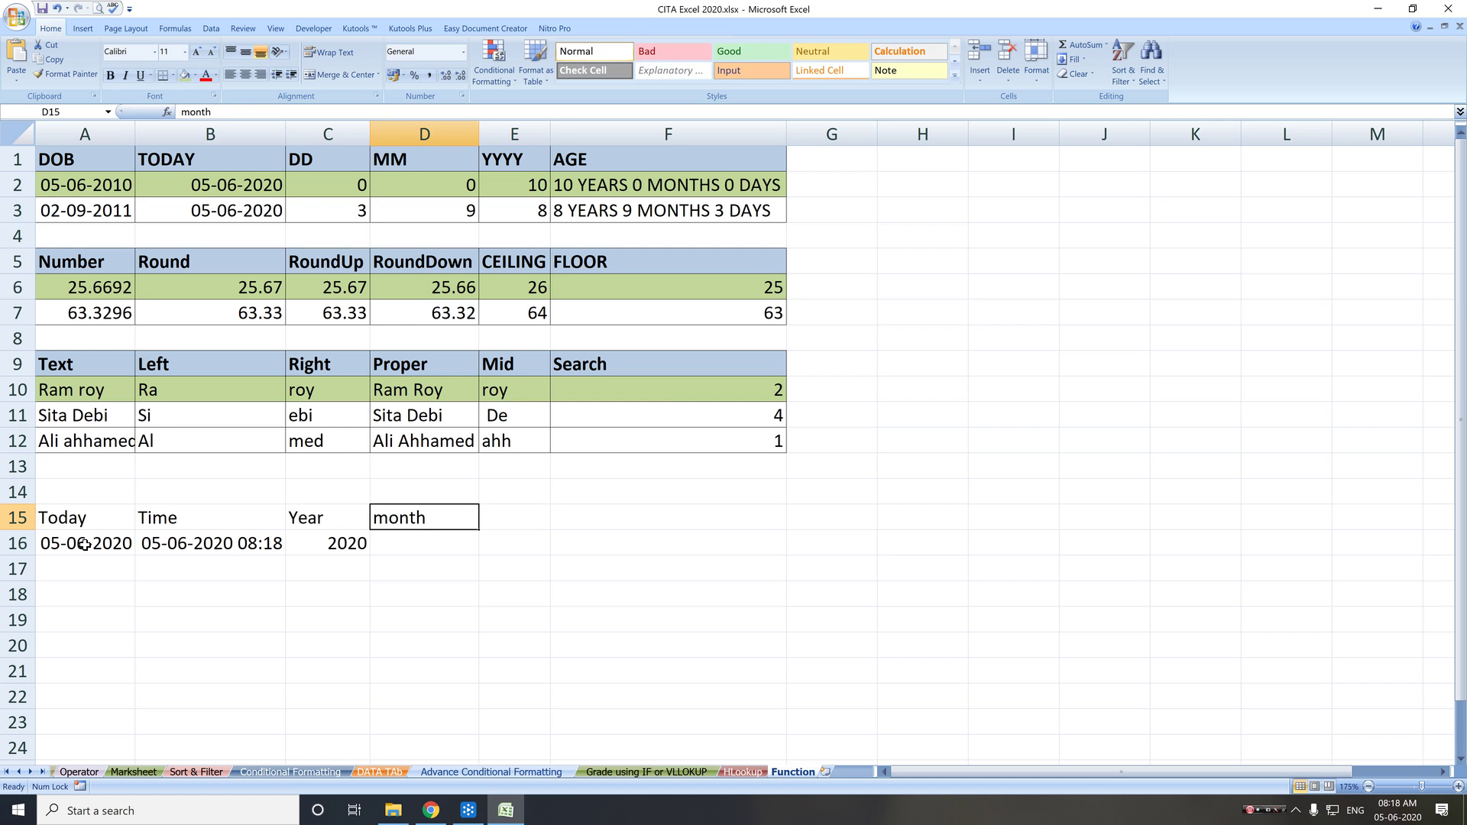
text(Month)
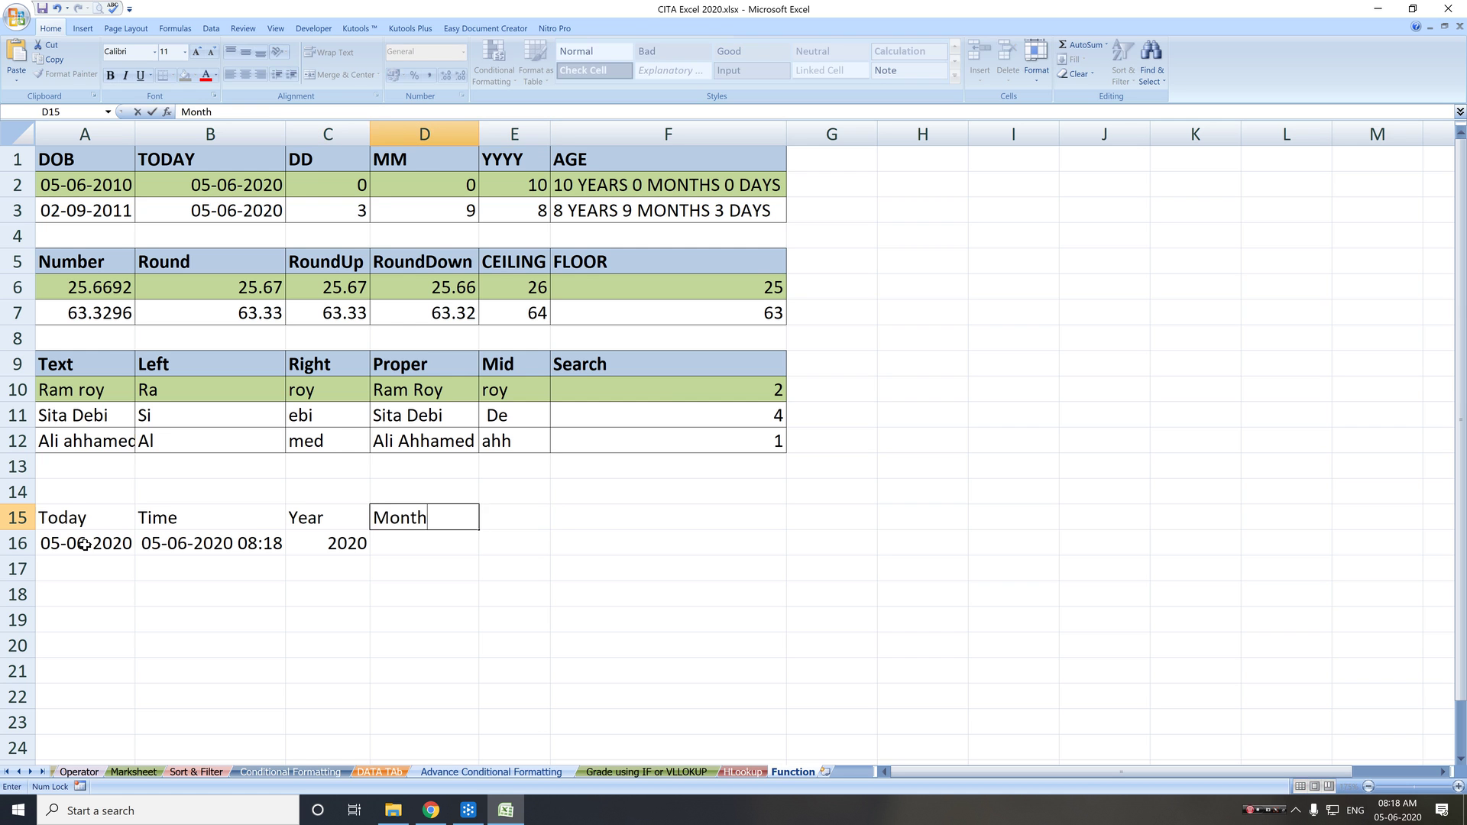
key(Tab)
text(Day)
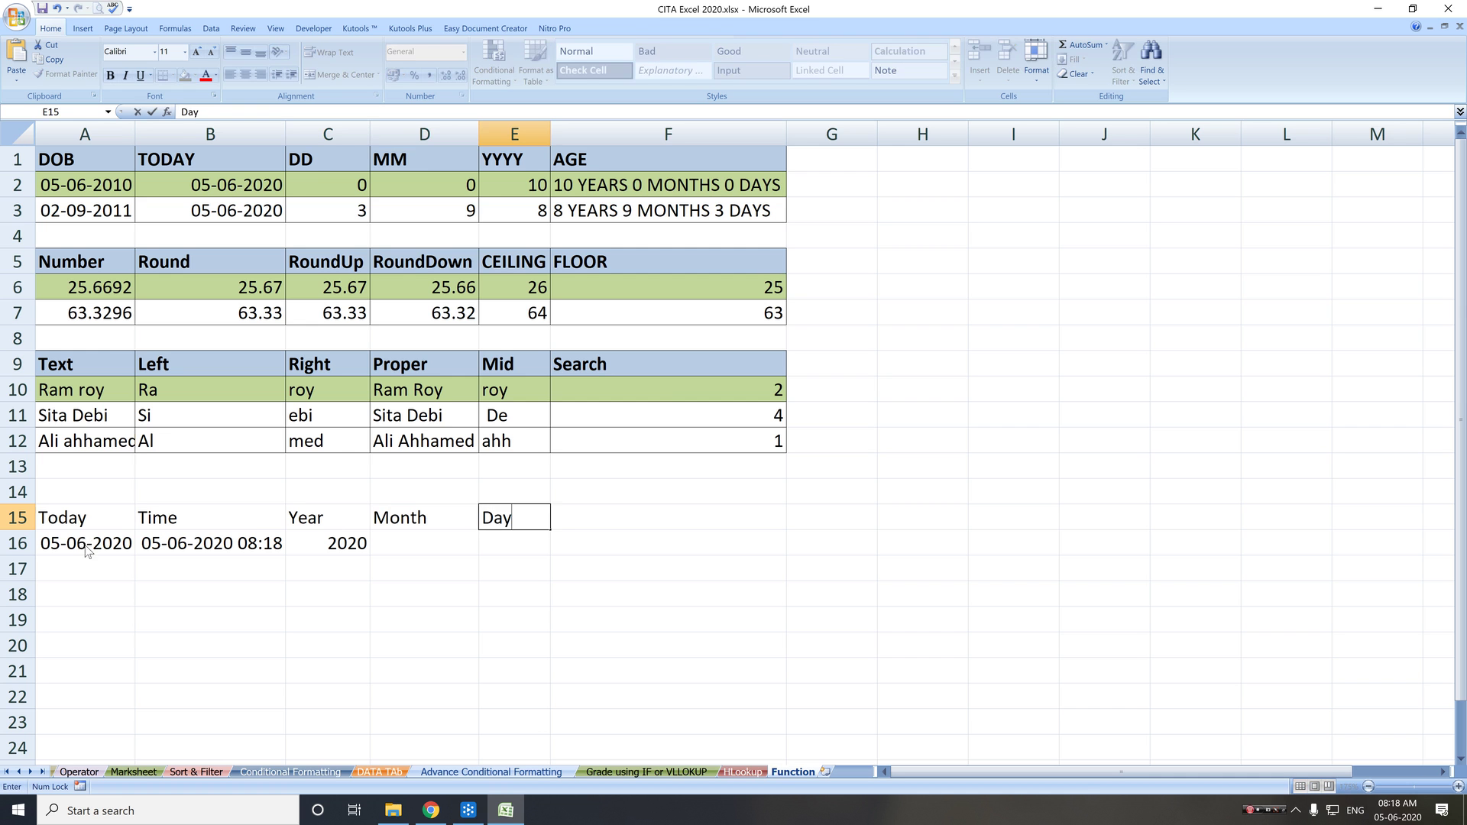
key(Return)
key(Left)
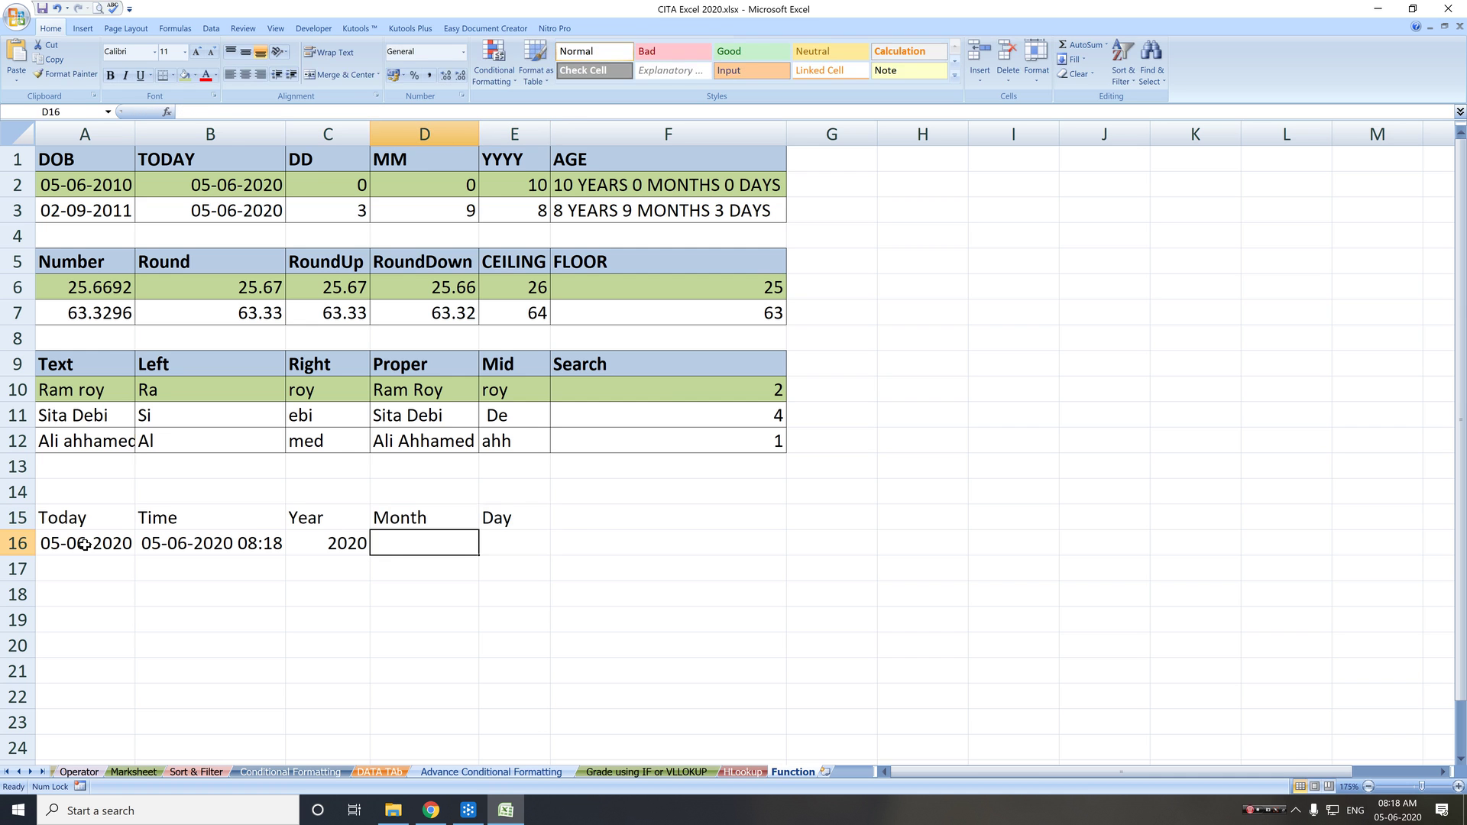
text(=mon)
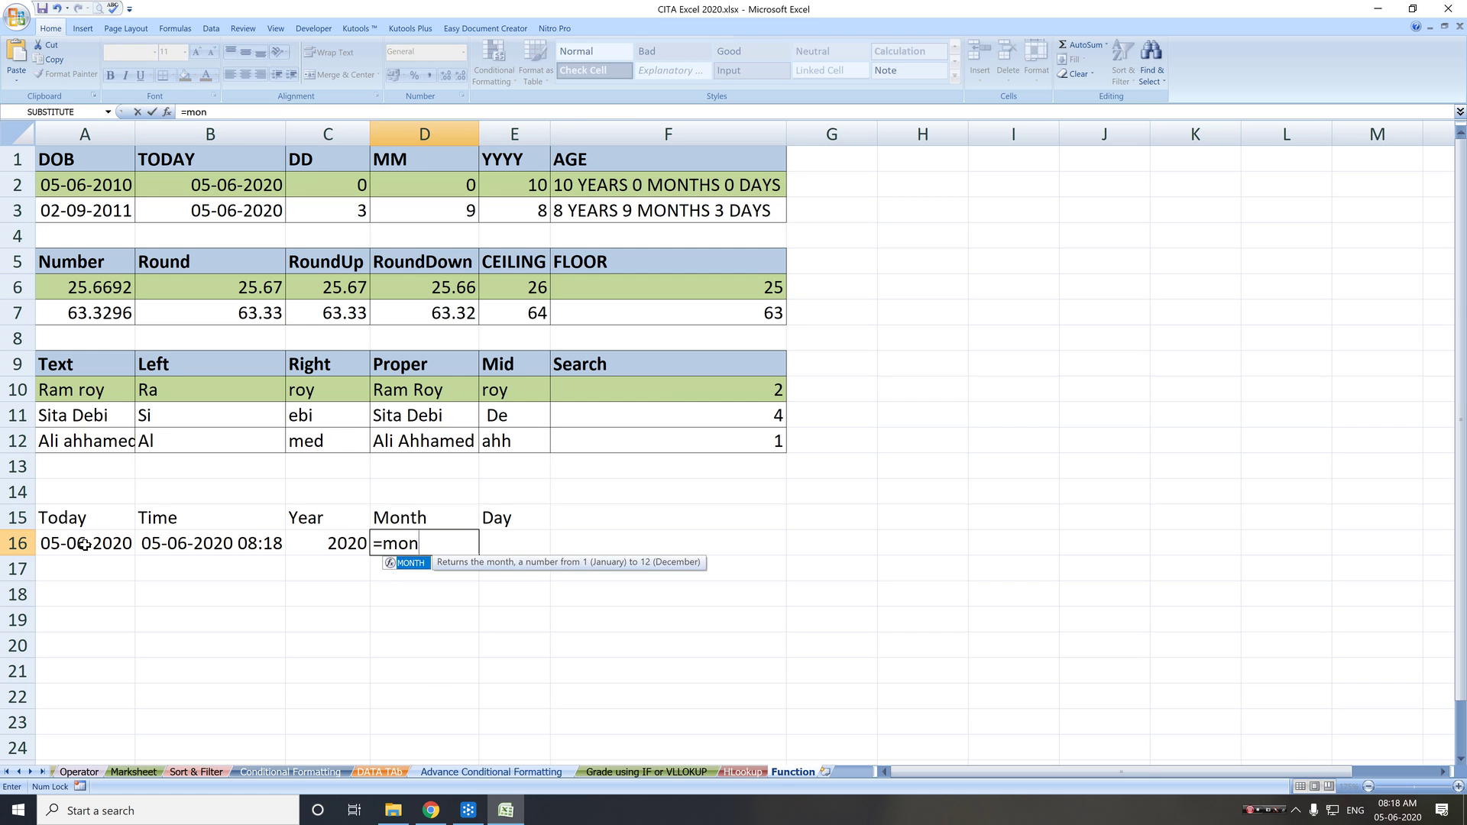
key(Tab)
click(84, 545)
key(Tab)
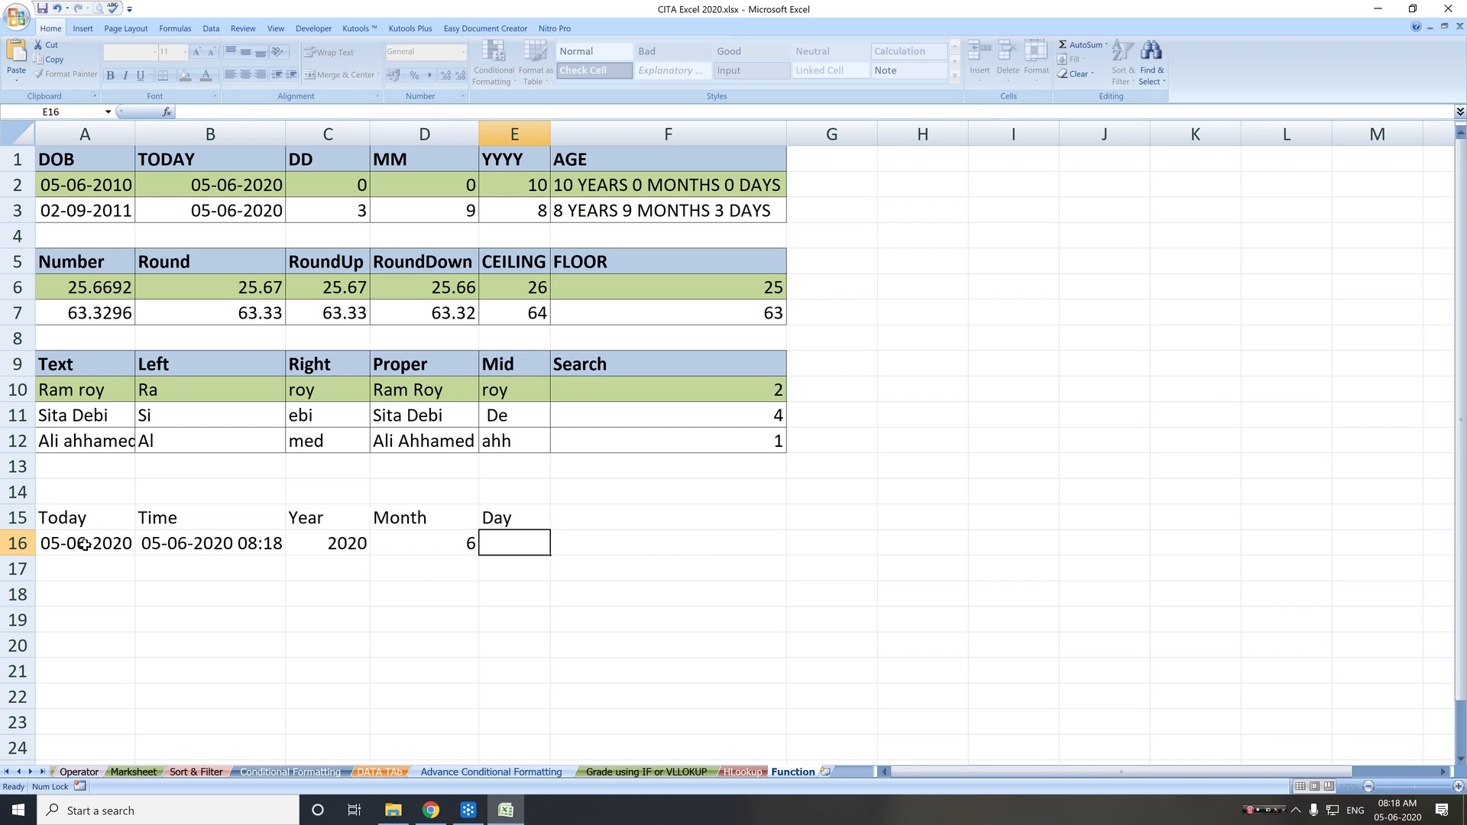
text(=)
text(Day)
key(Tab)
click(84, 544)
key(Tab)
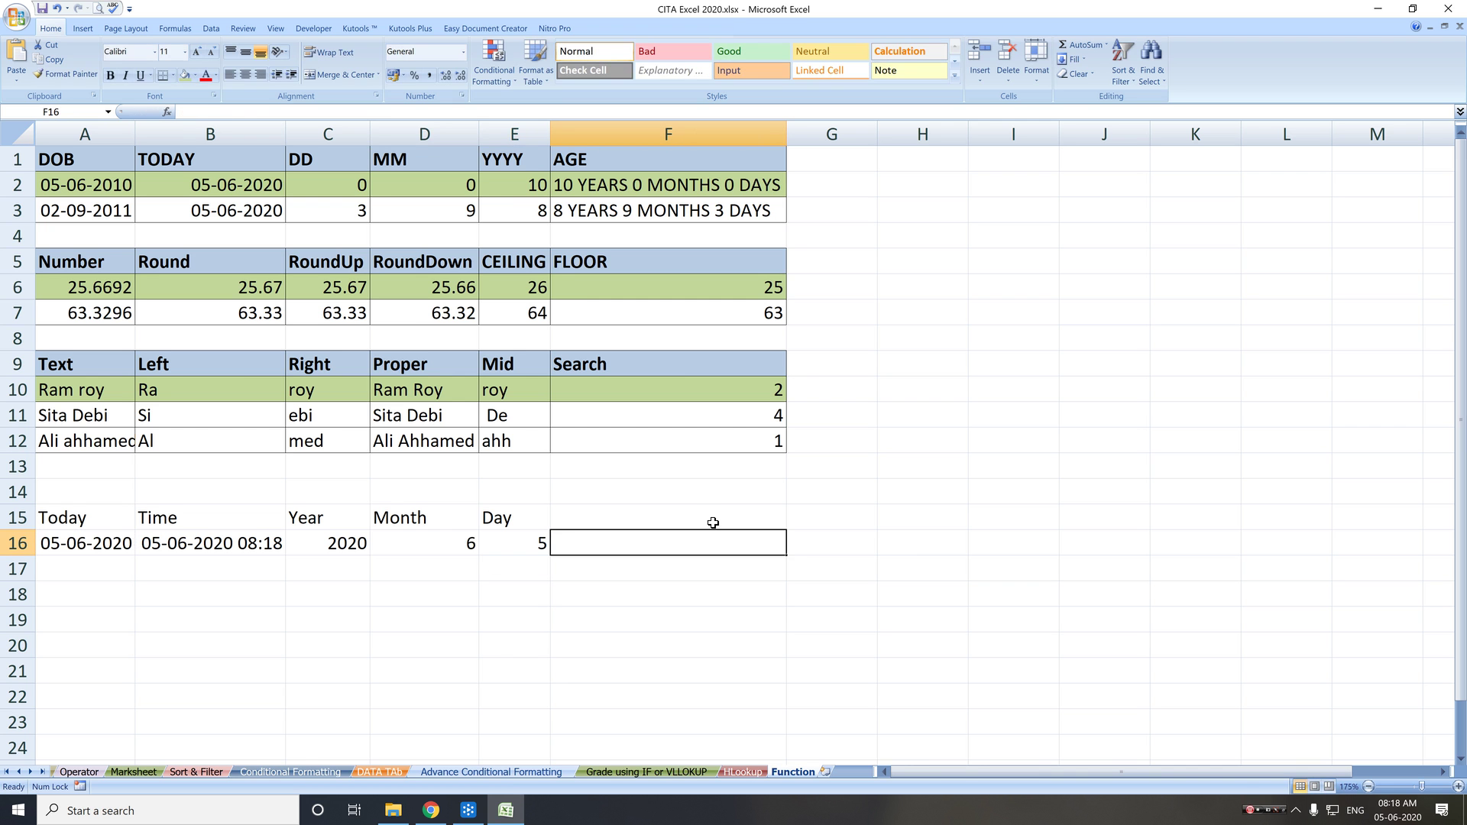
text(=)
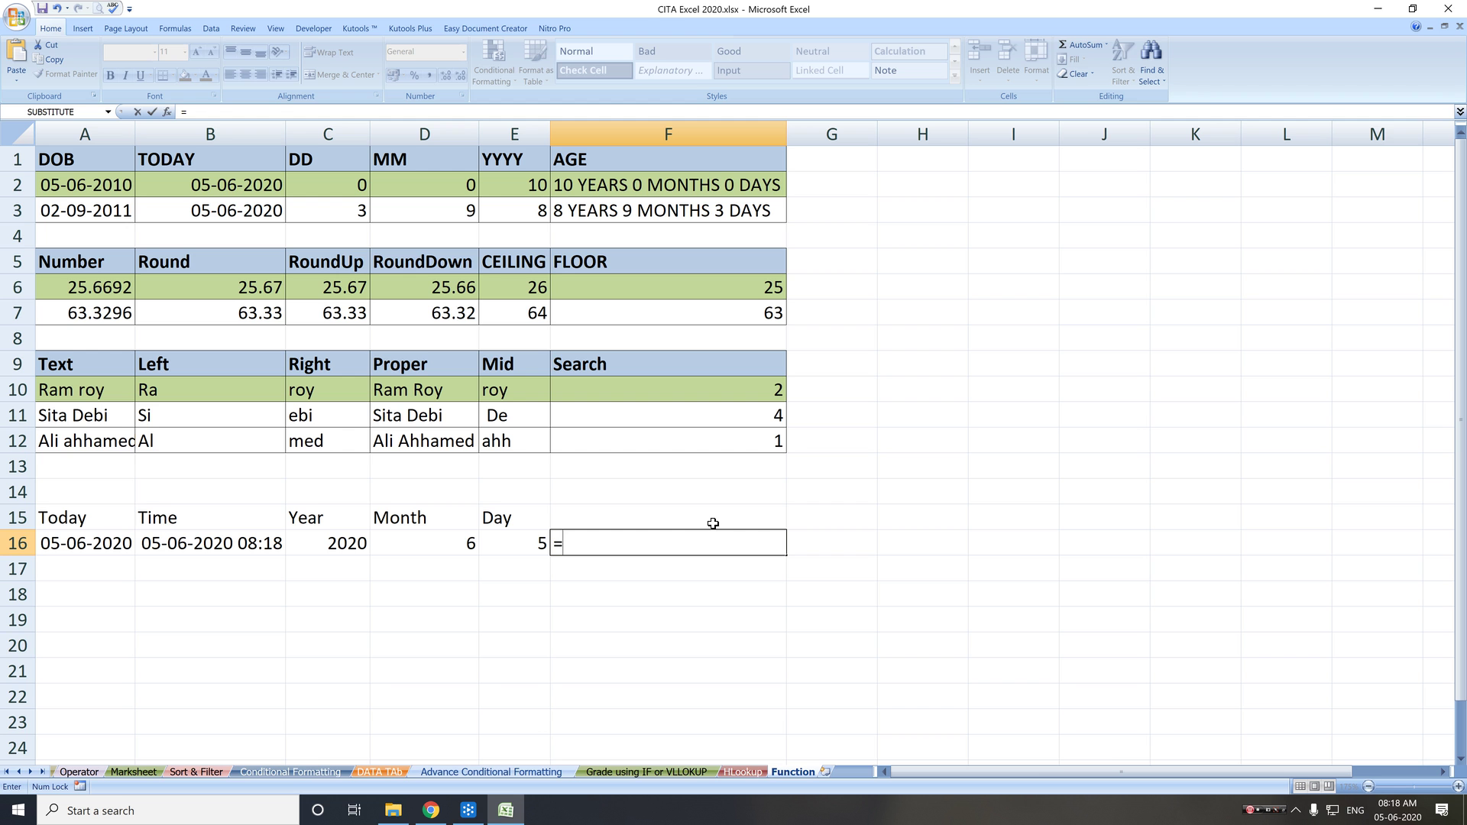
key(Escape)
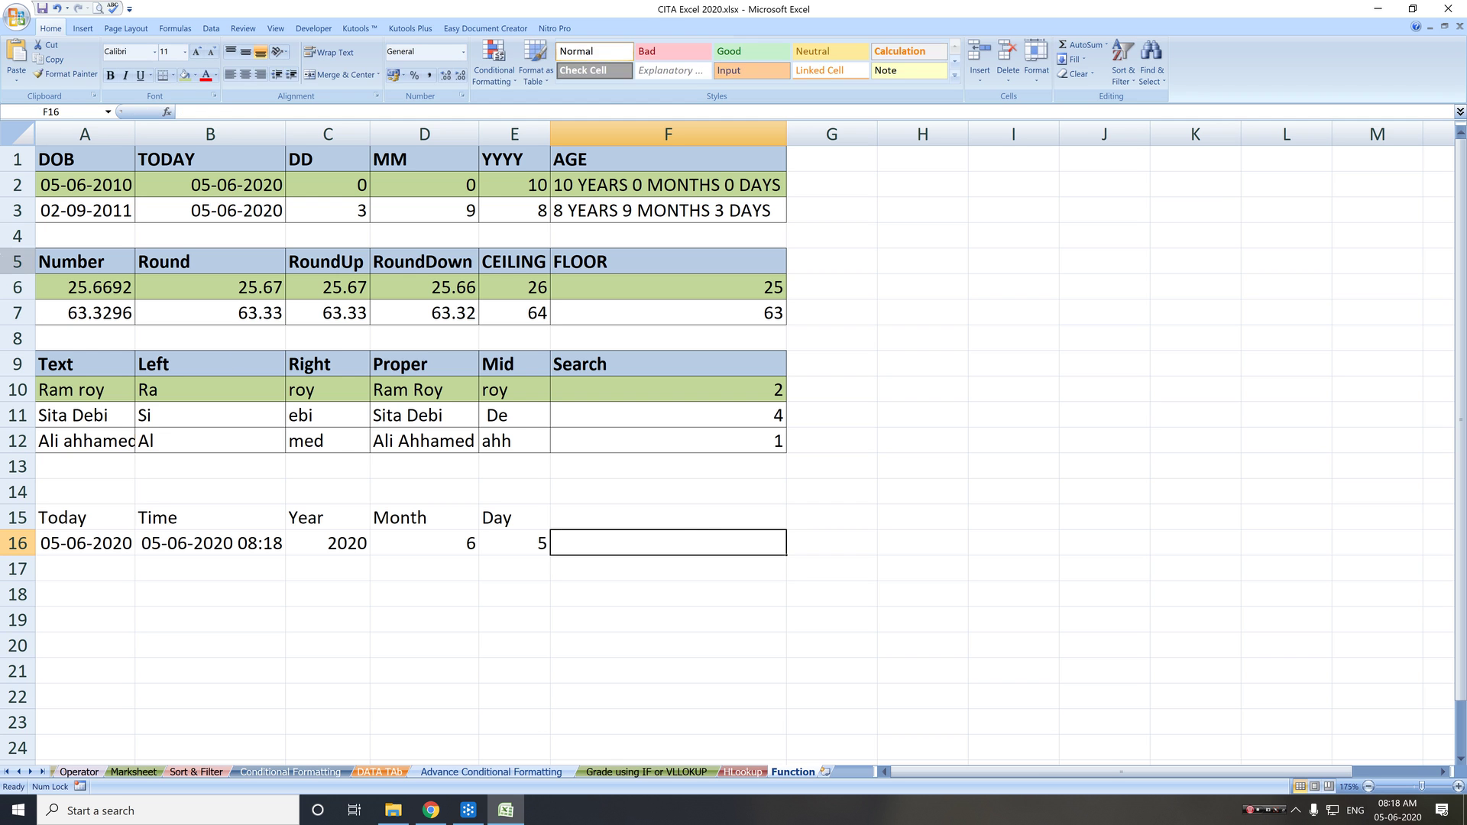
Step: Browse the Date & Time functions in Insert Function, then close it without inserting
click(167, 133)
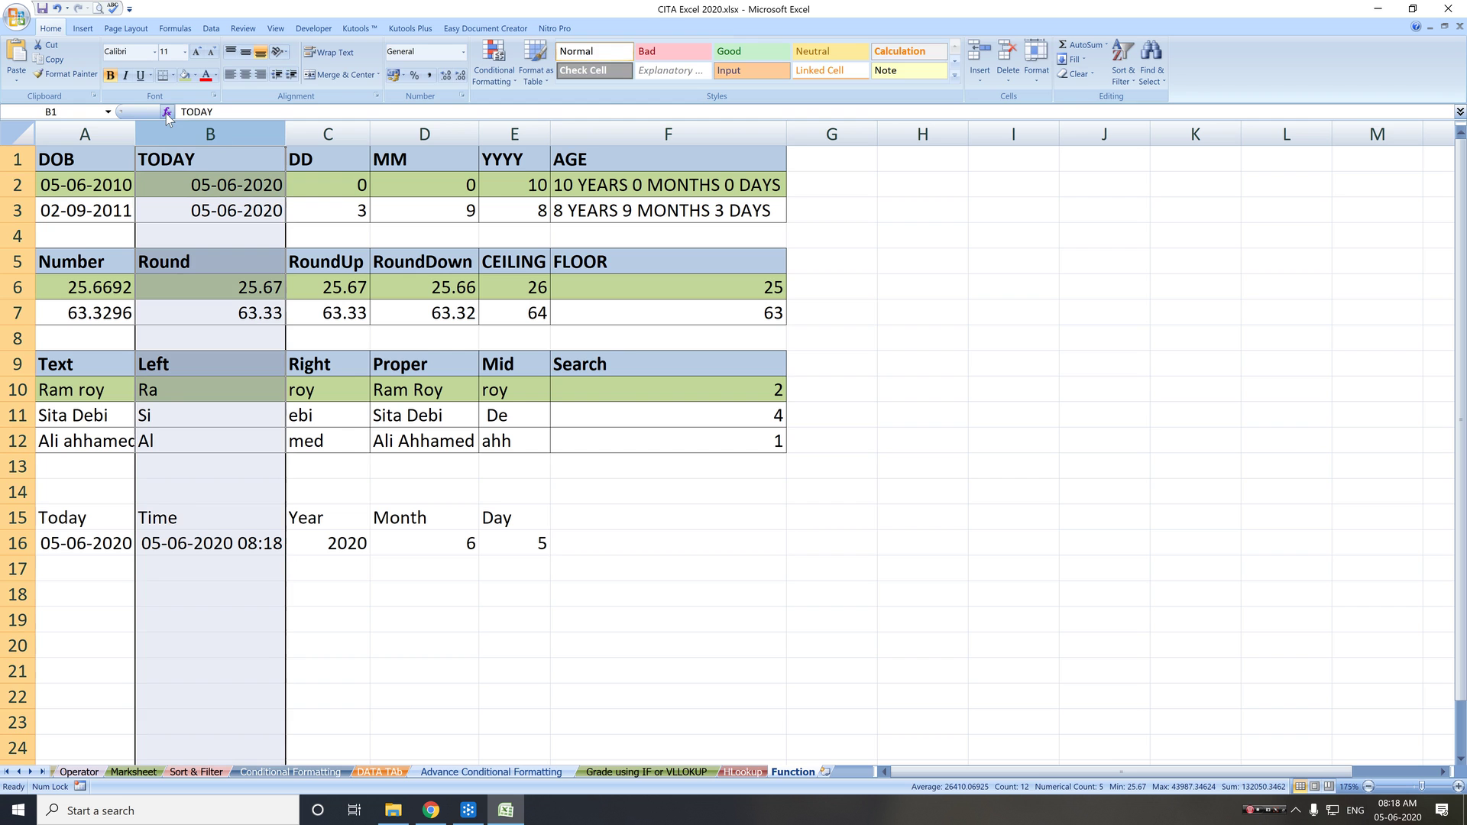
click(167, 113)
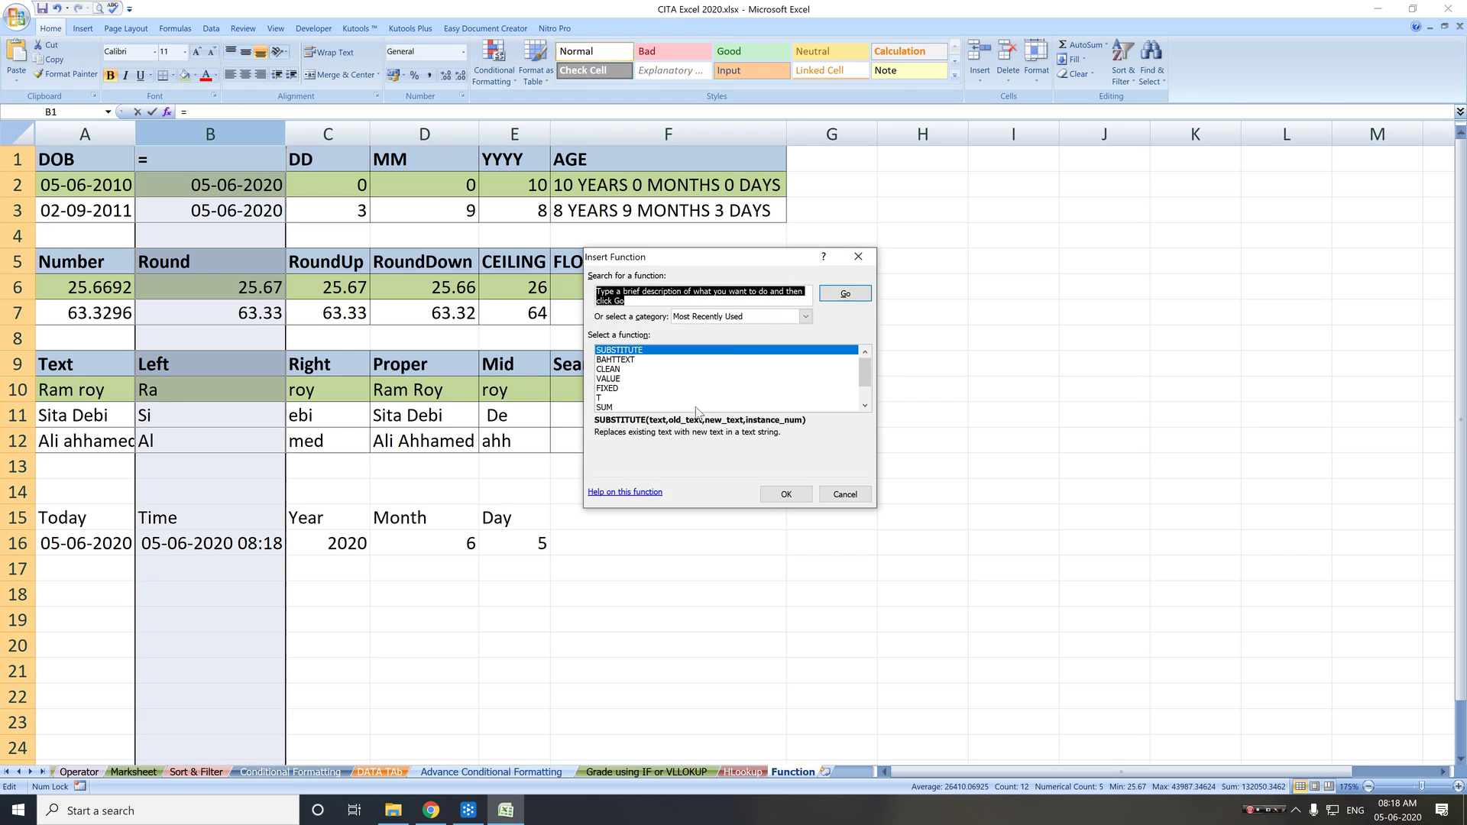
click(805, 319)
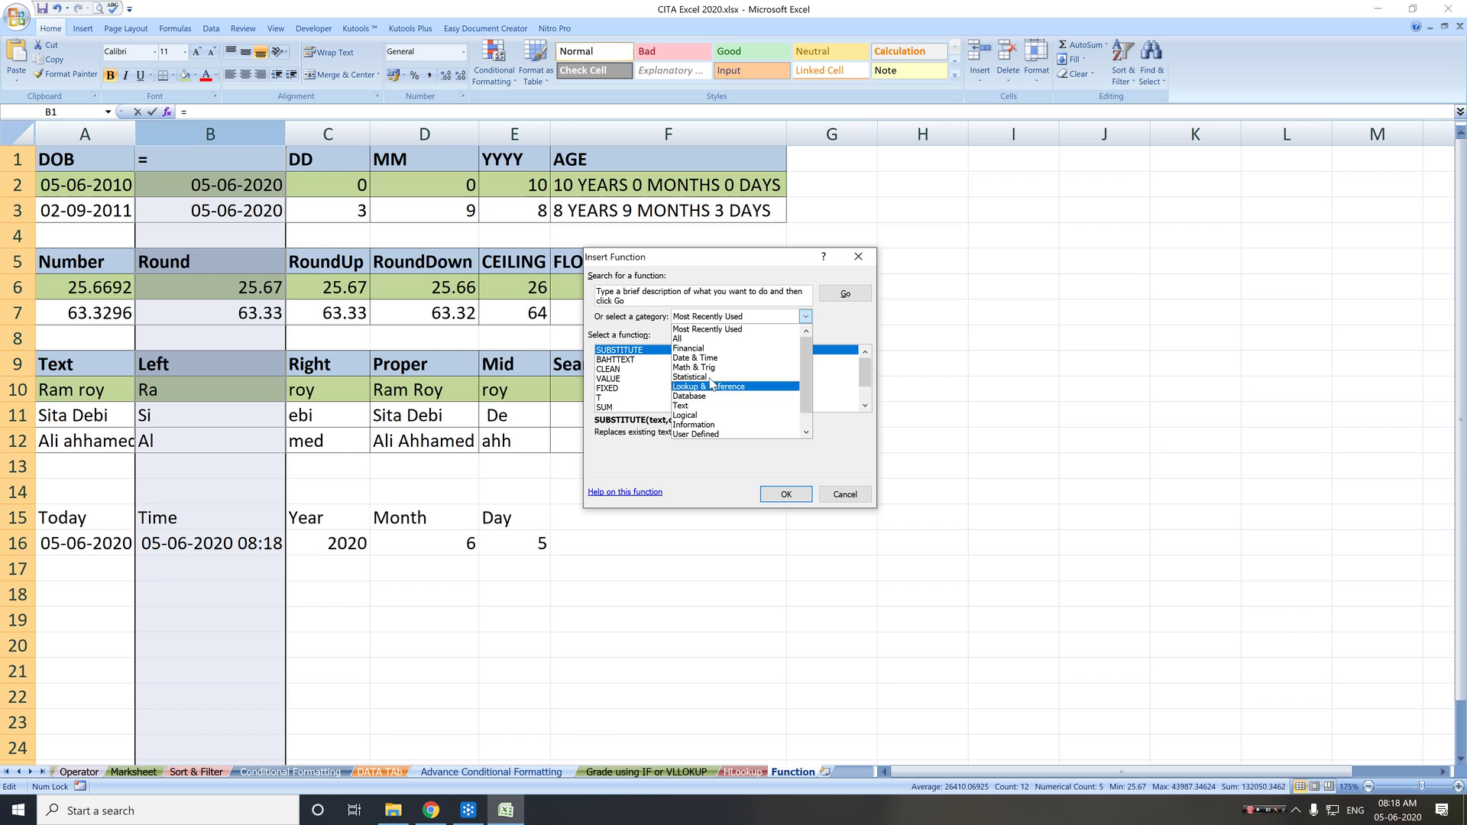
click(695, 357)
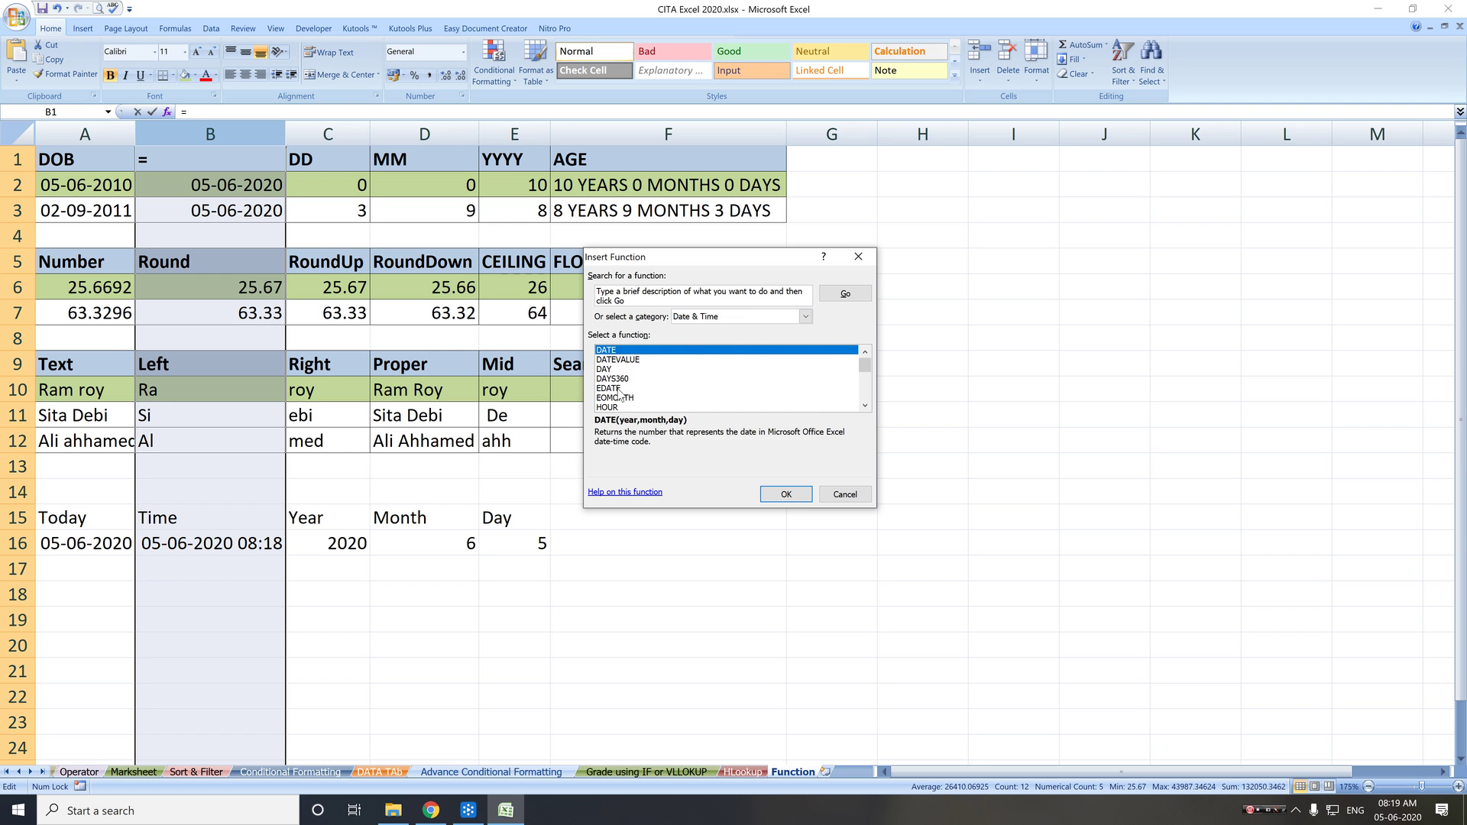
scroll(621, 395, down, 3)
scroll(621, 395, down, 2)
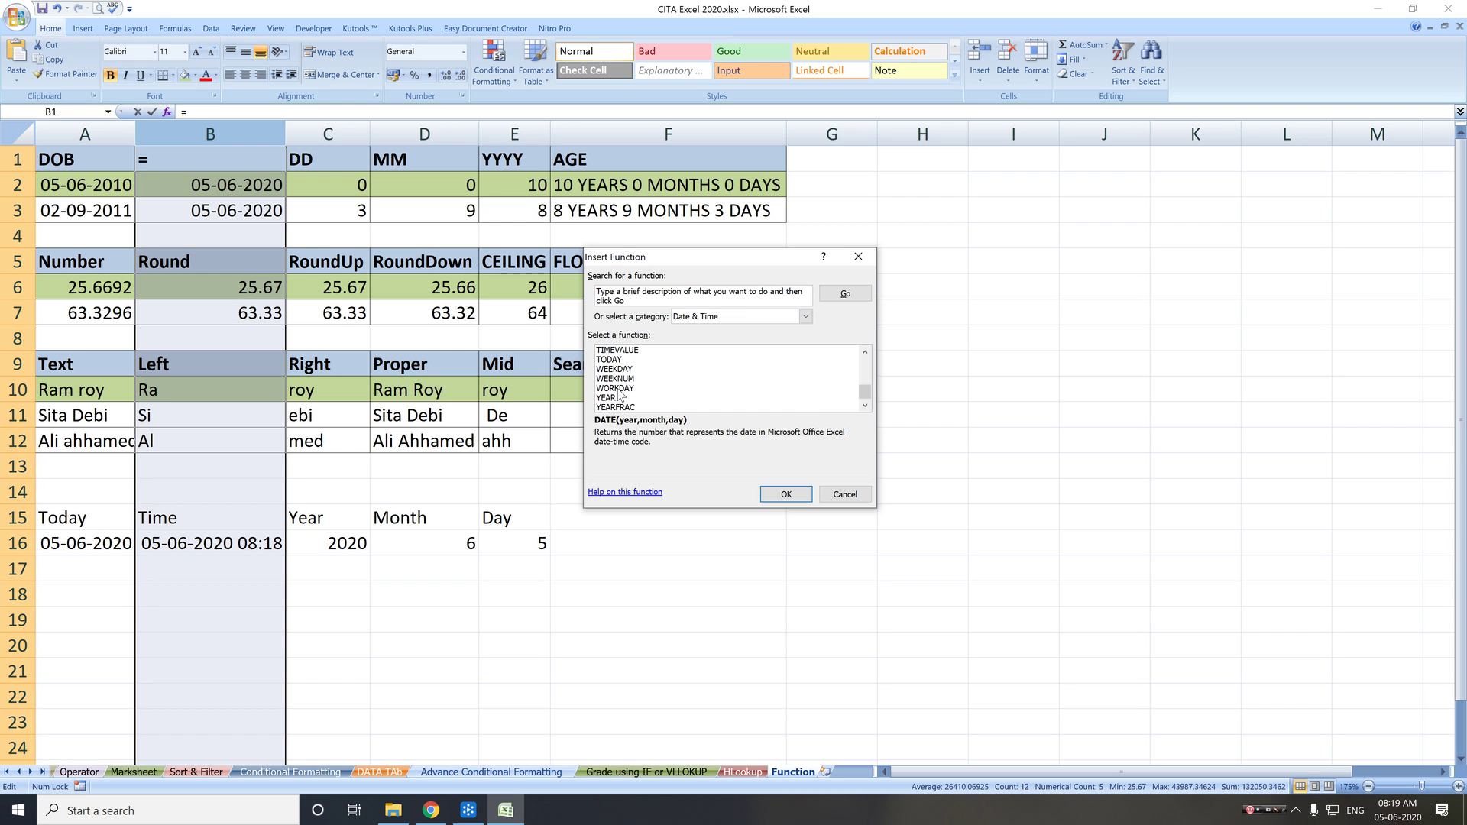
scroll(620, 395, up, 2)
scroll(620, 395, up, 1)
scroll(620, 395, up, 2)
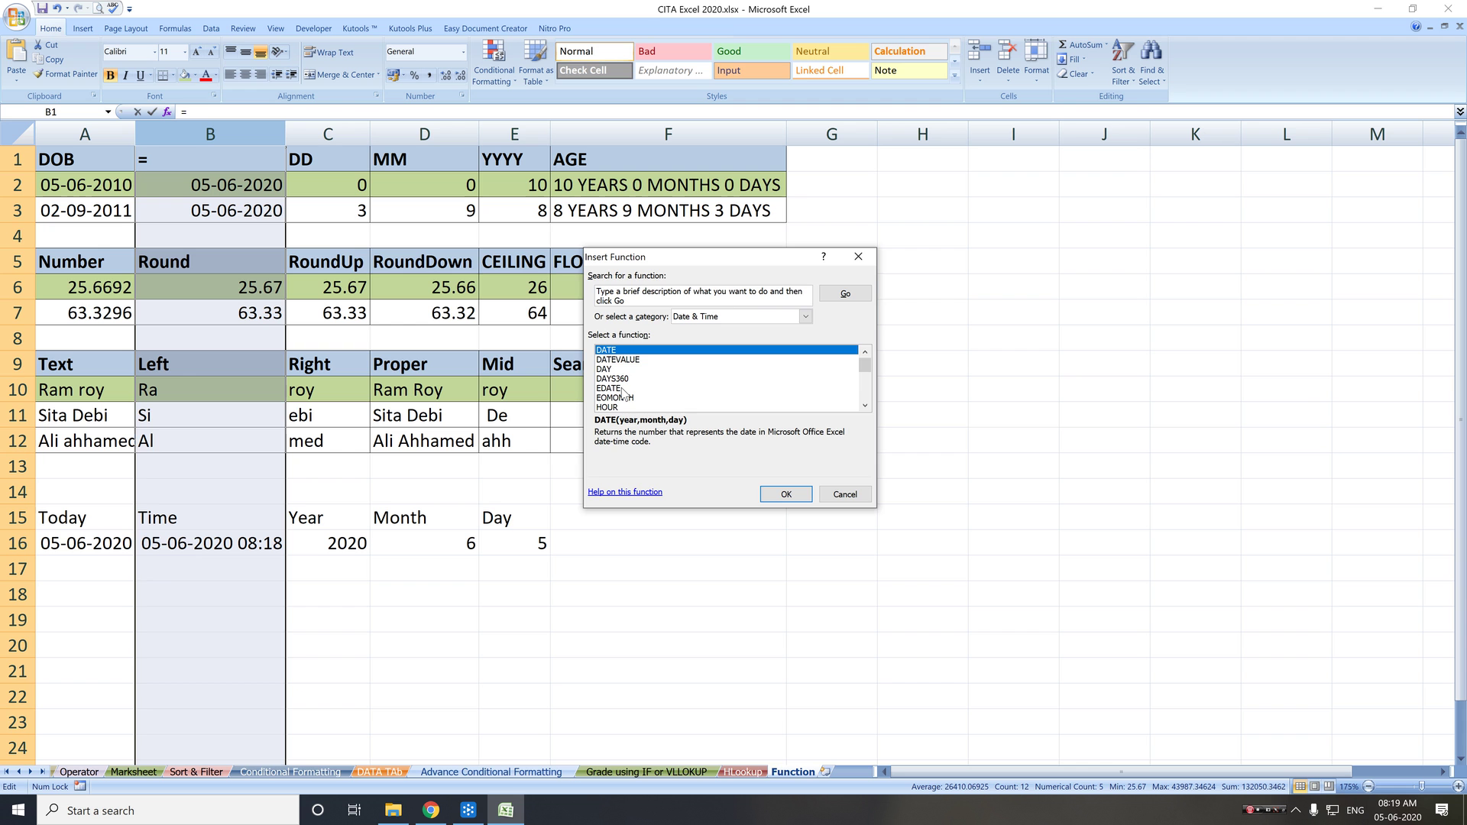
key(Escape)
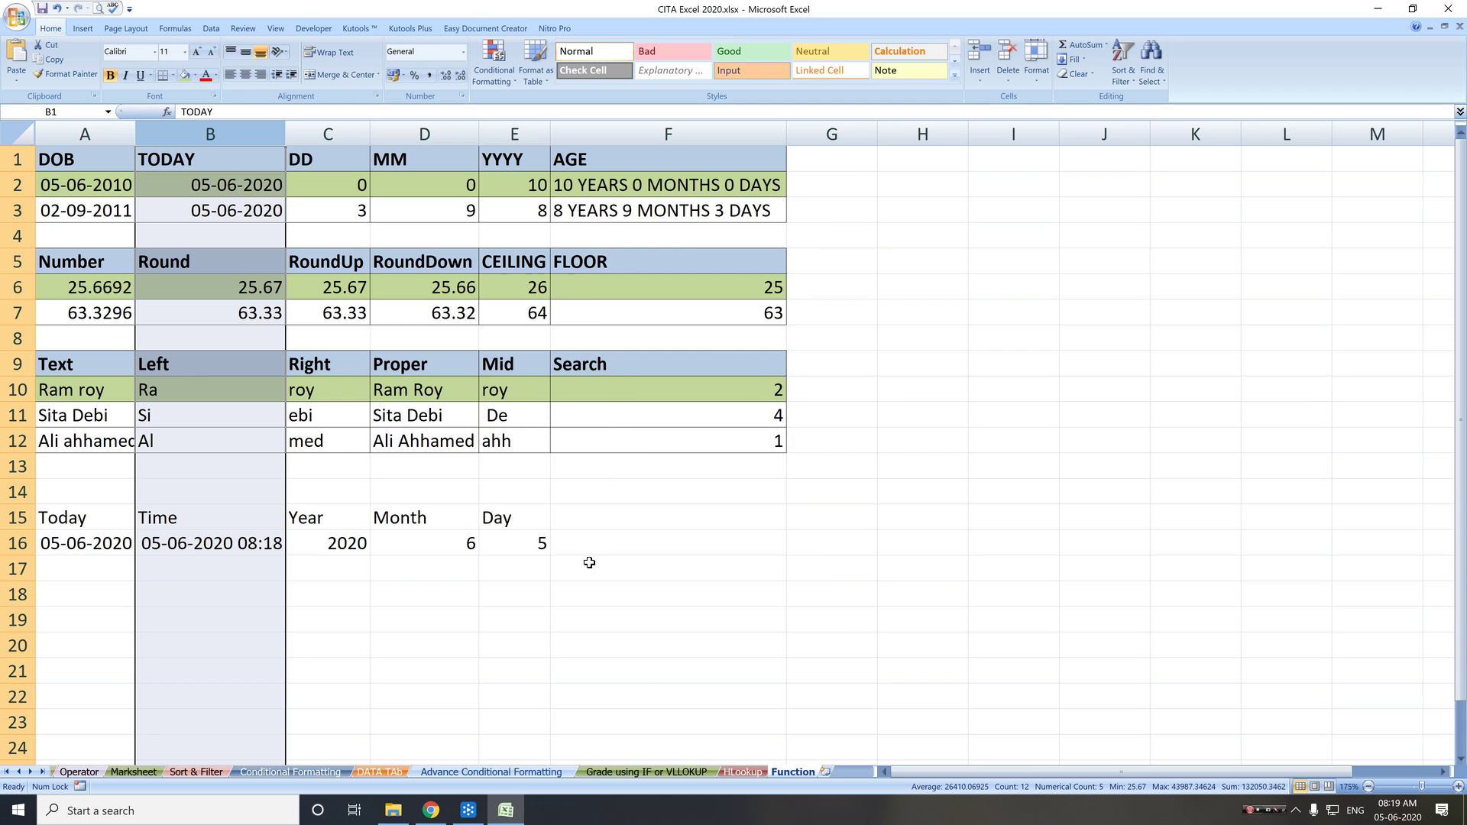
Step: Enter the heading Edate in cell F15
click(591, 522)
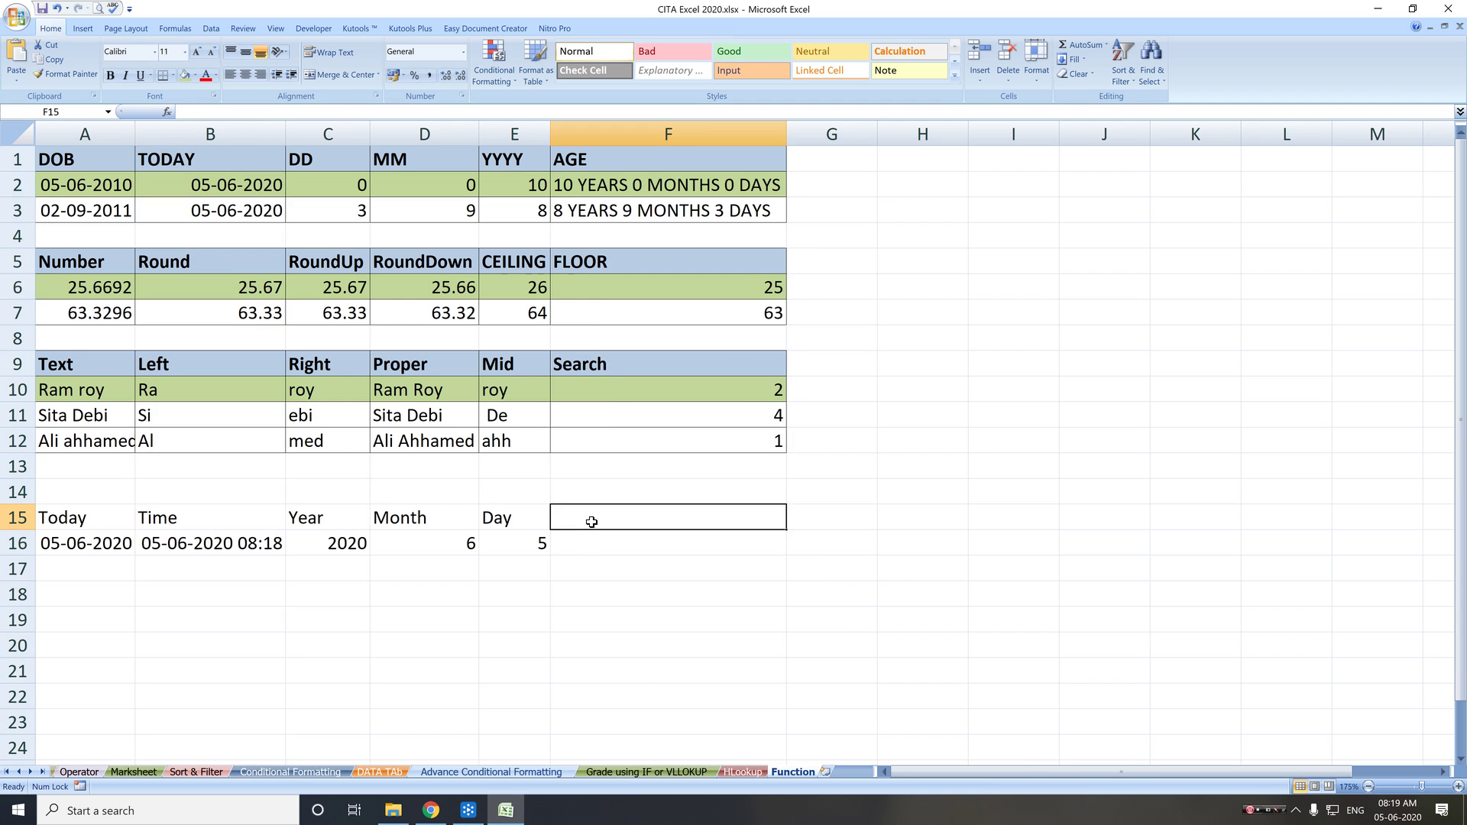
text(Edate)
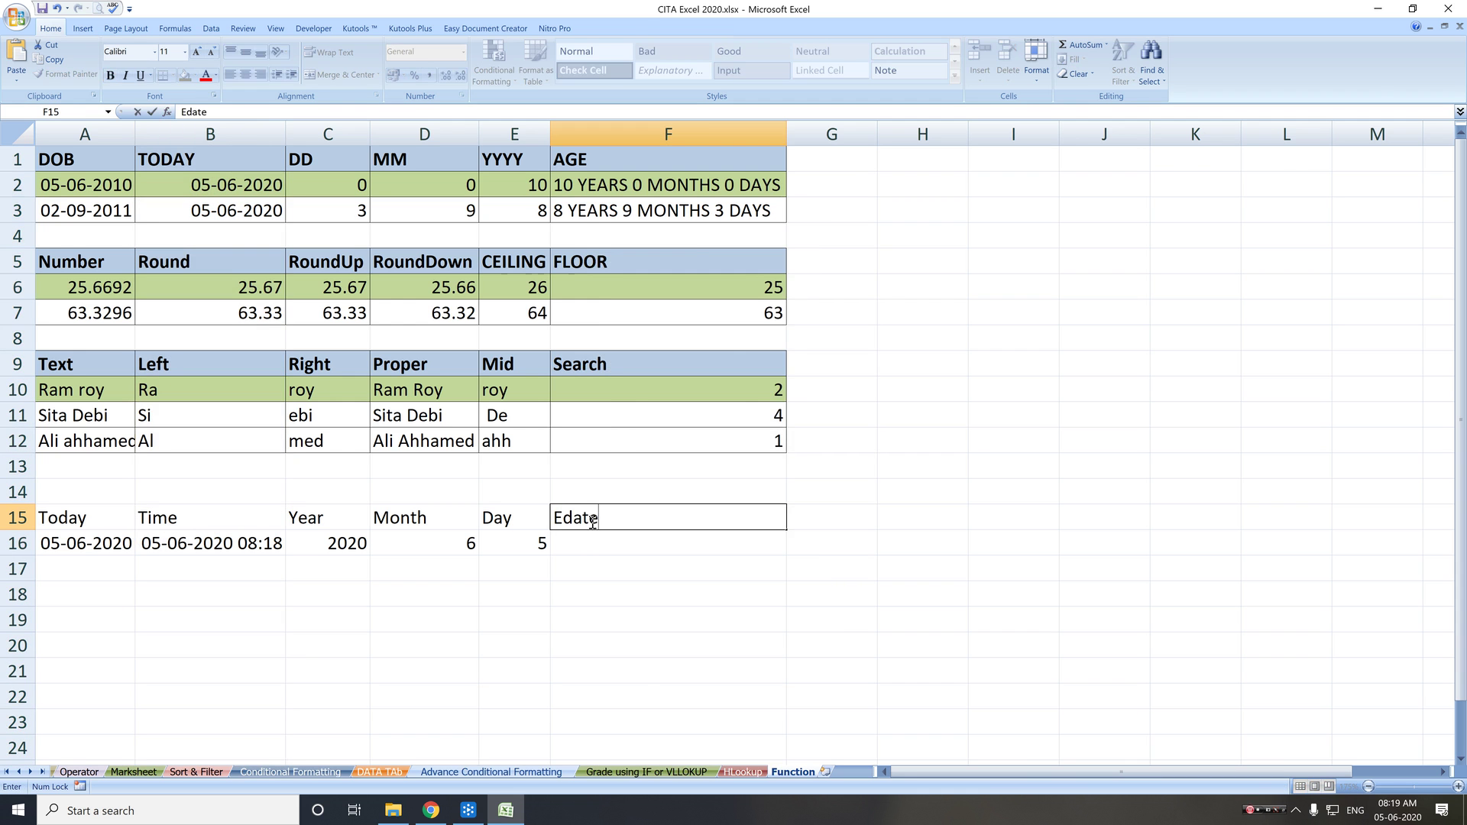
key(Return)
Step: Enter =EDATE(A16,15) in F16 for the date 15 months after today
text(=ed)
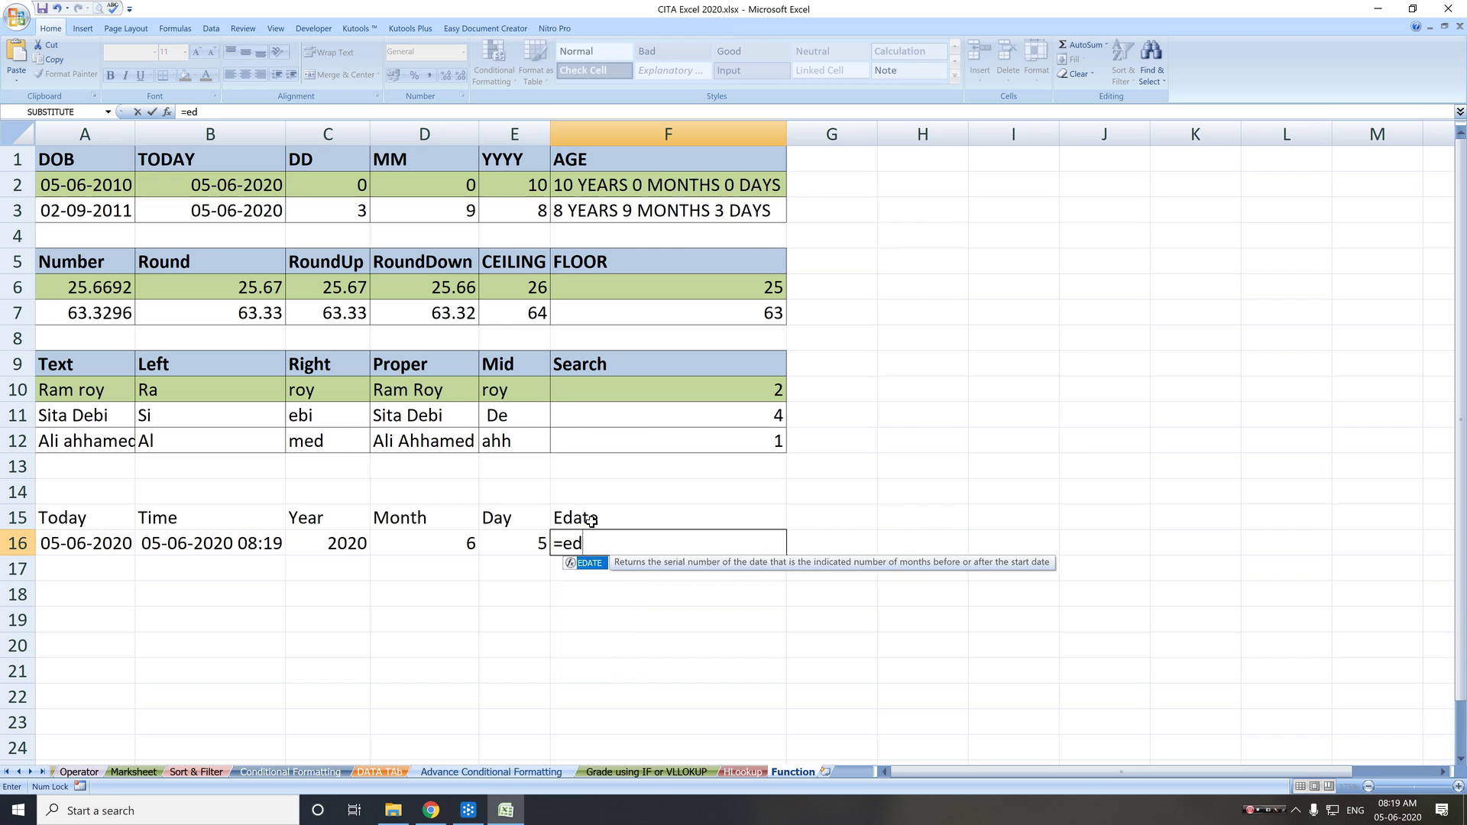
key(Tab)
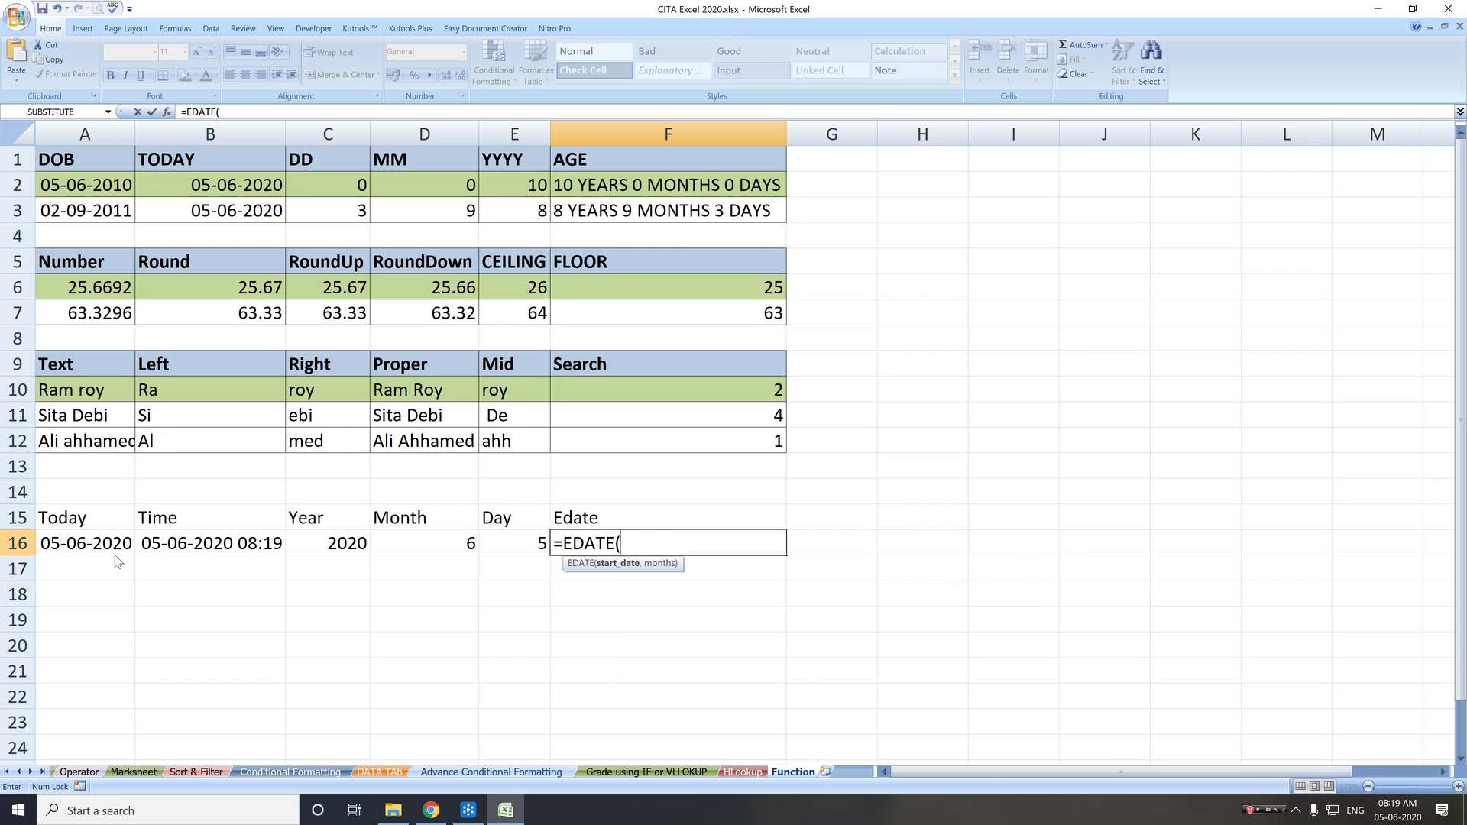
click(101, 544)
text(,)
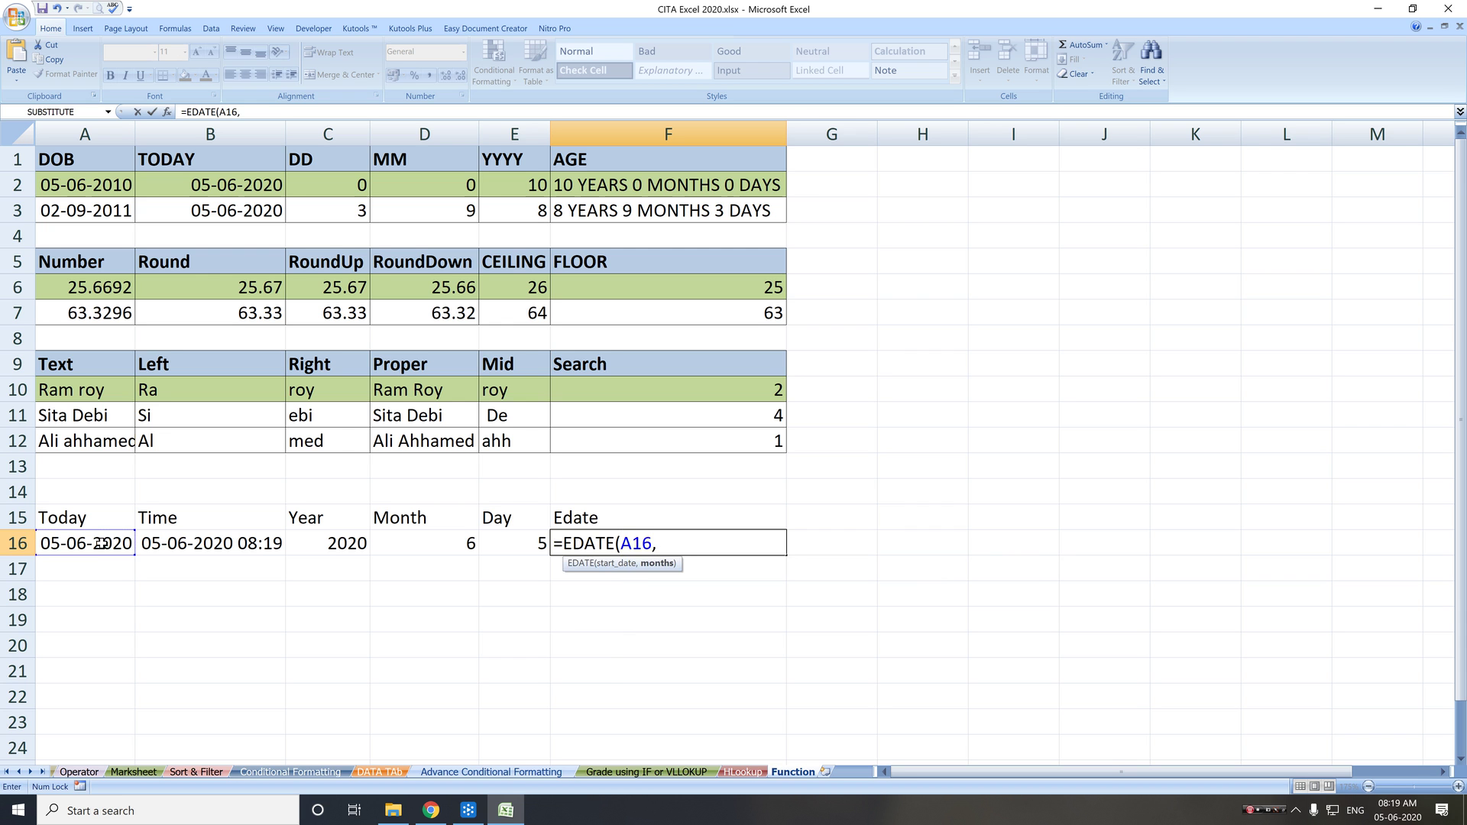
text(15)
key(Tab)
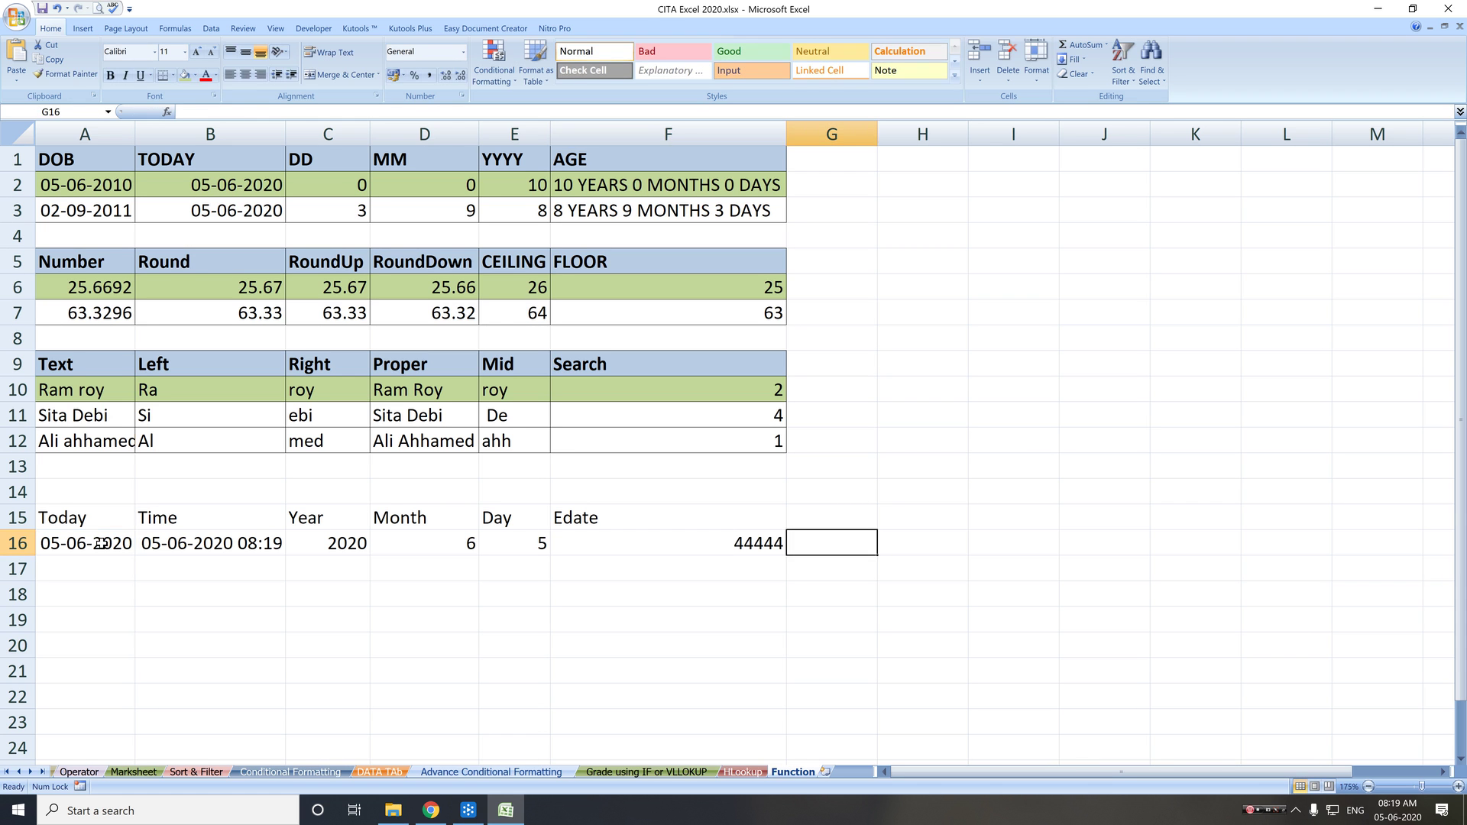
key(Left)
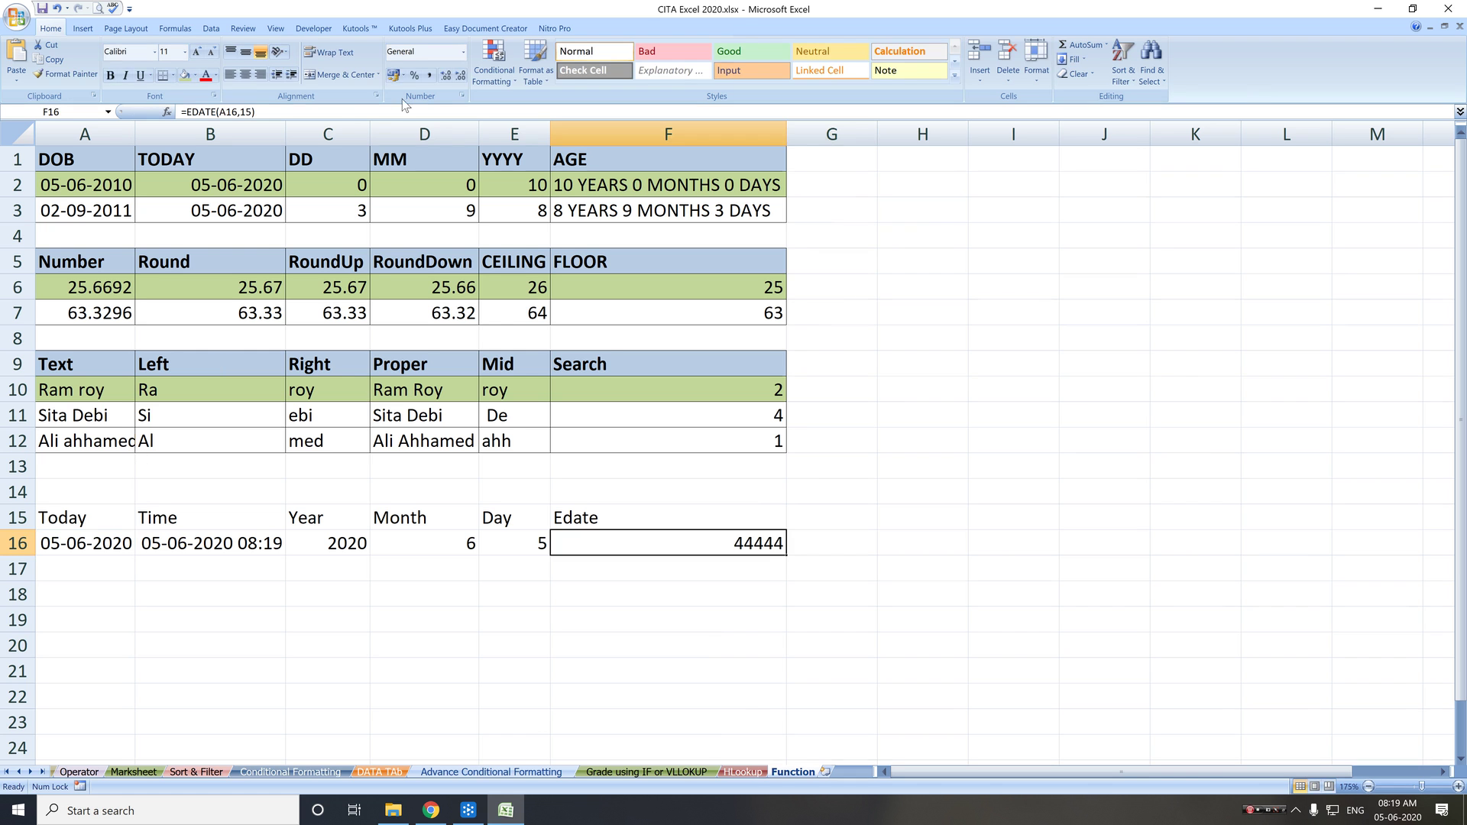
Step: Format F16 as Short Date so it shows 05-09-2021
click(463, 52)
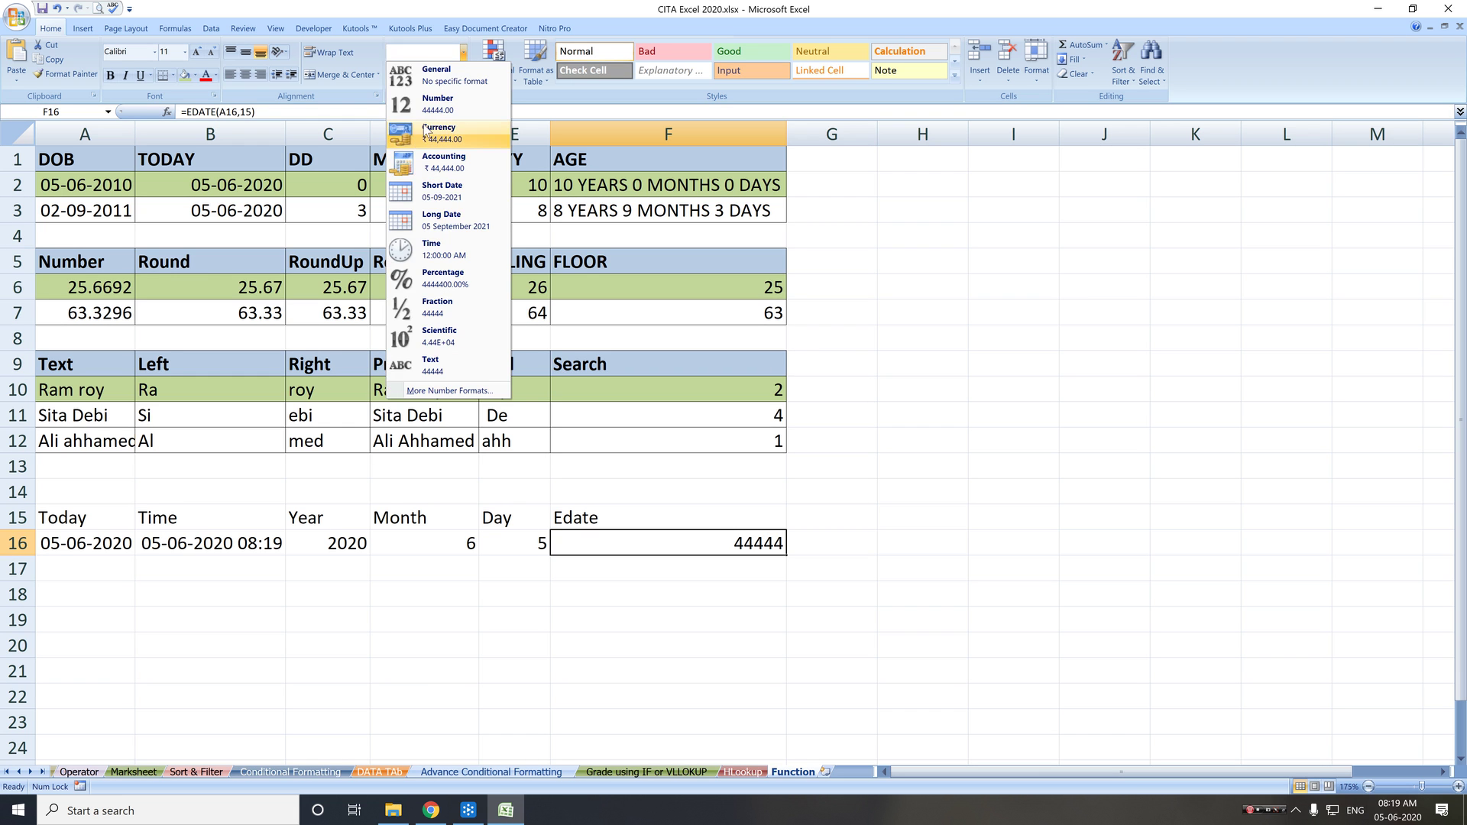
click(439, 191)
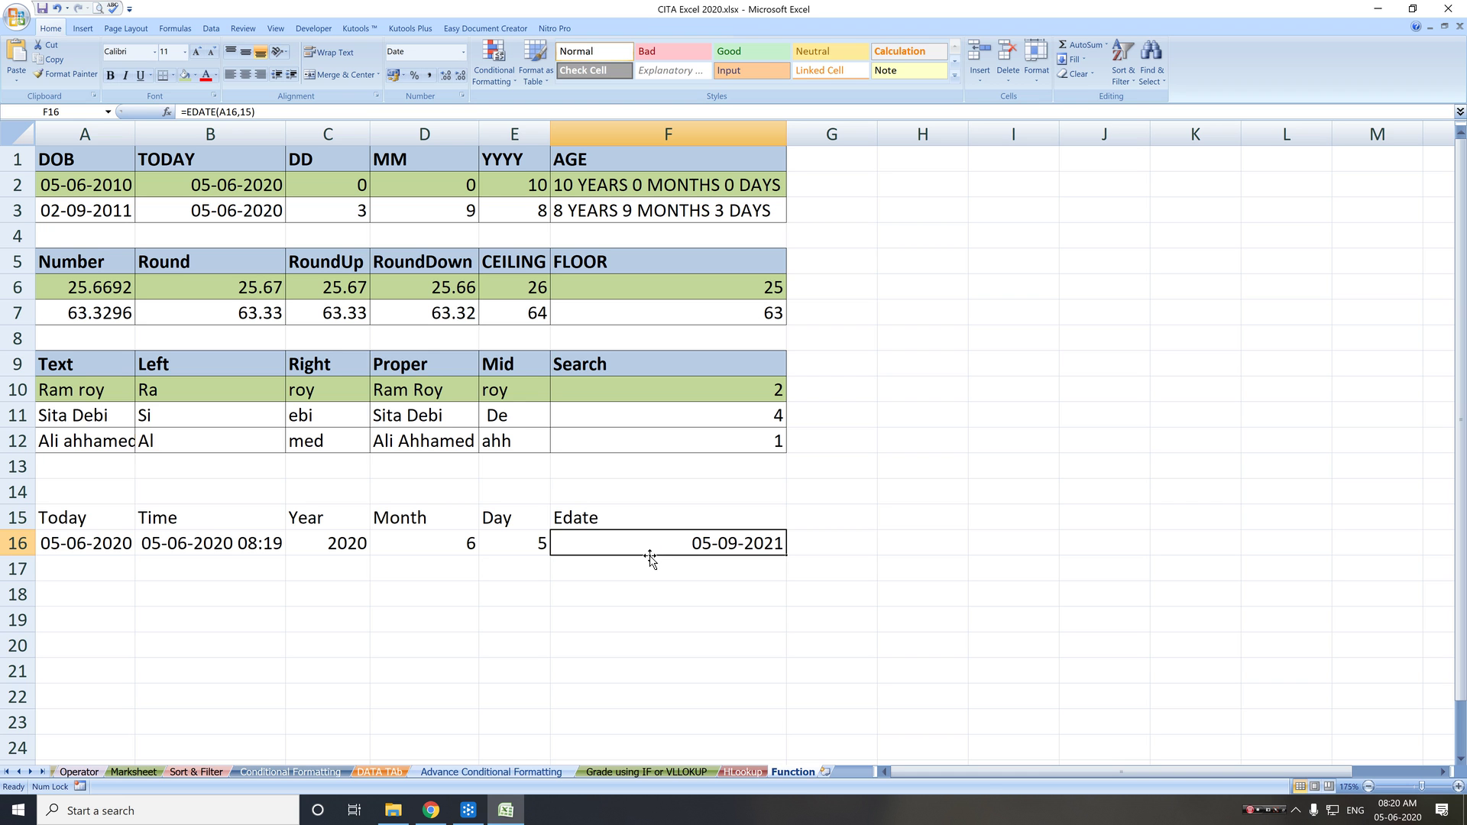
Step: Copy the Search header's bold, blue-filled style onto the Today–Edate headings in A15:F15
click(69, 520)
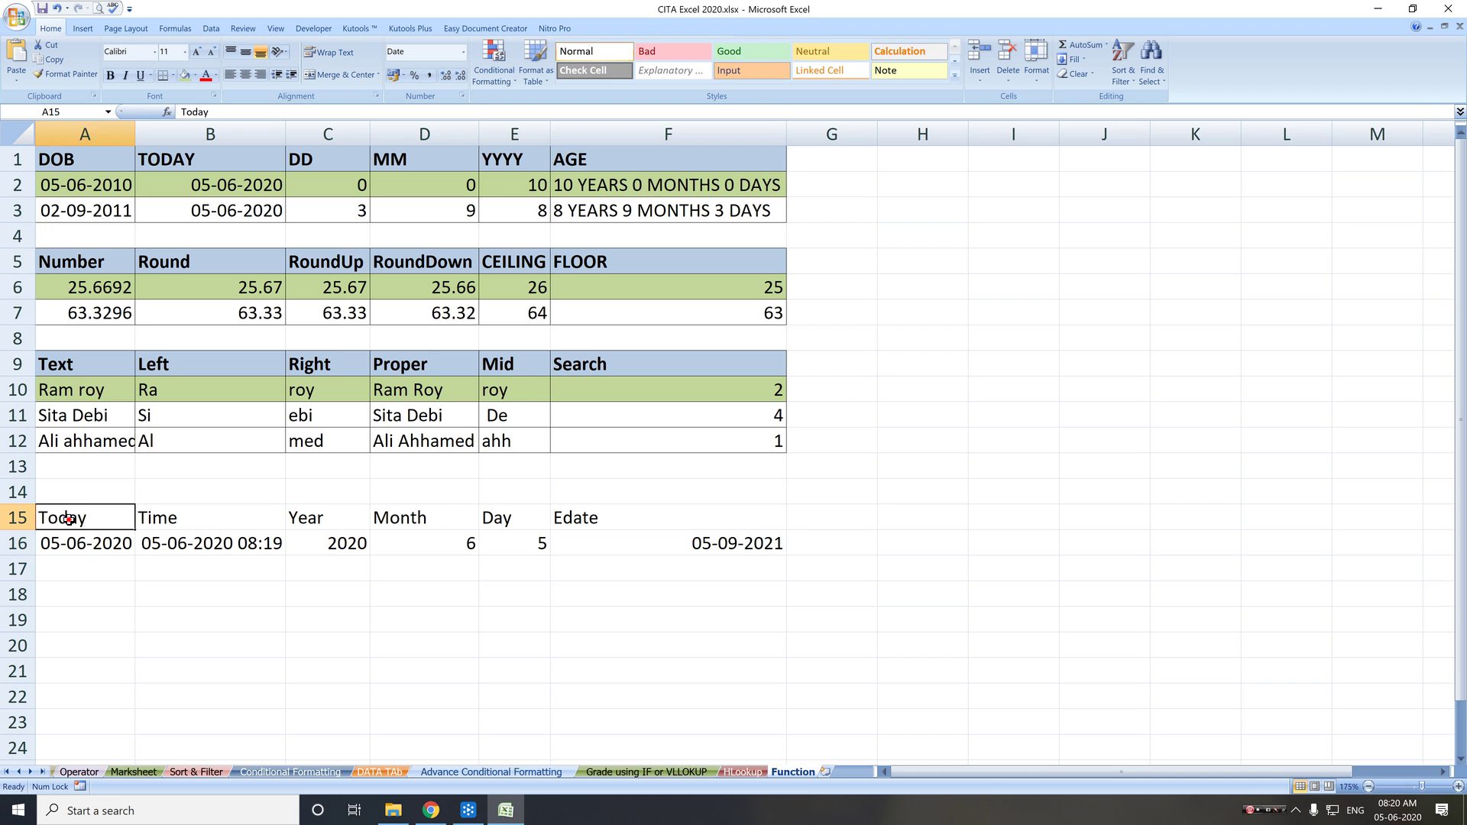
drag(68, 519, 719, 510)
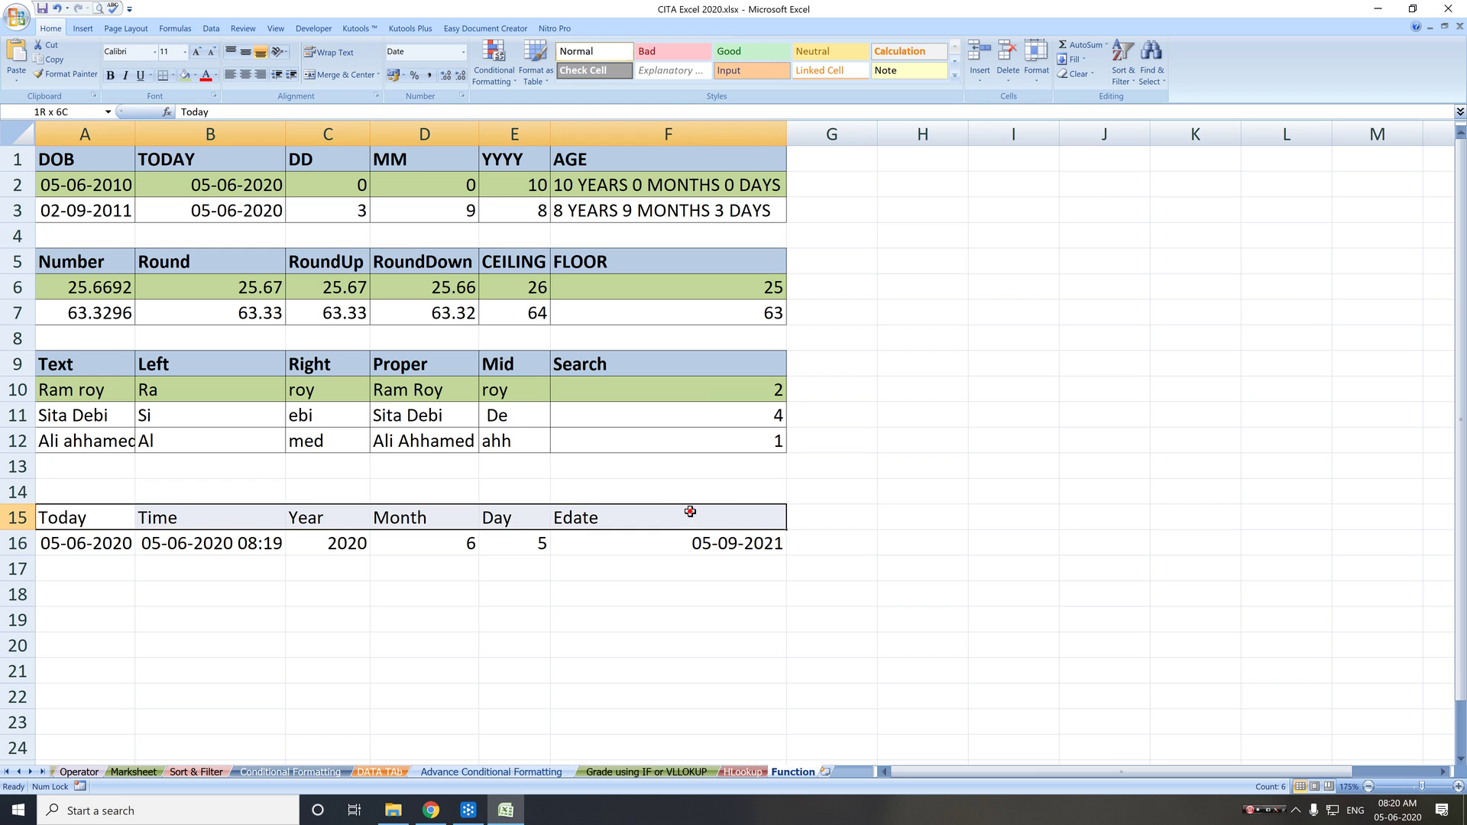
click(676, 360)
click(84, 74)
drag(80, 516, 772, 526)
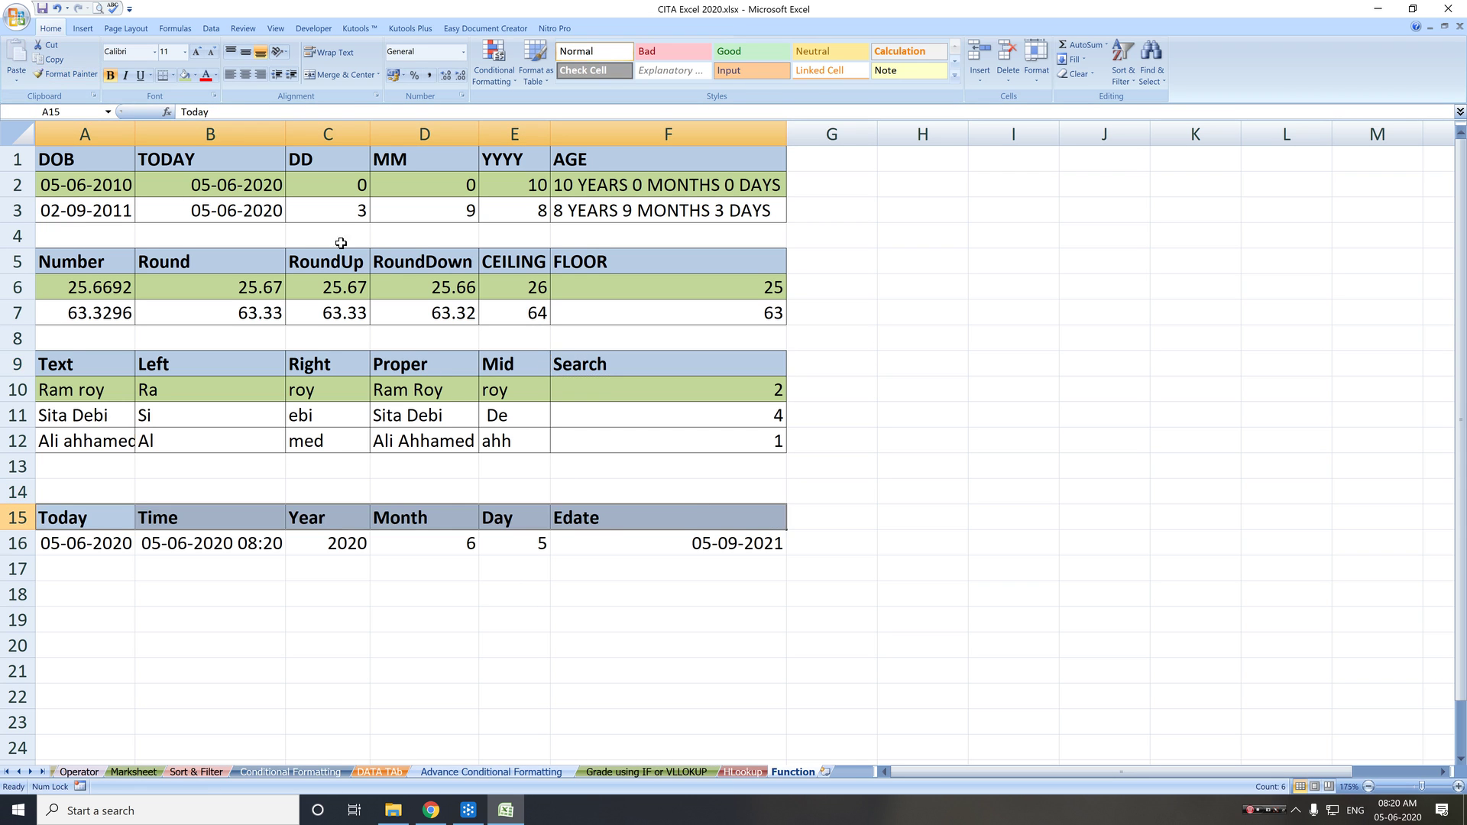
click(81, 385)
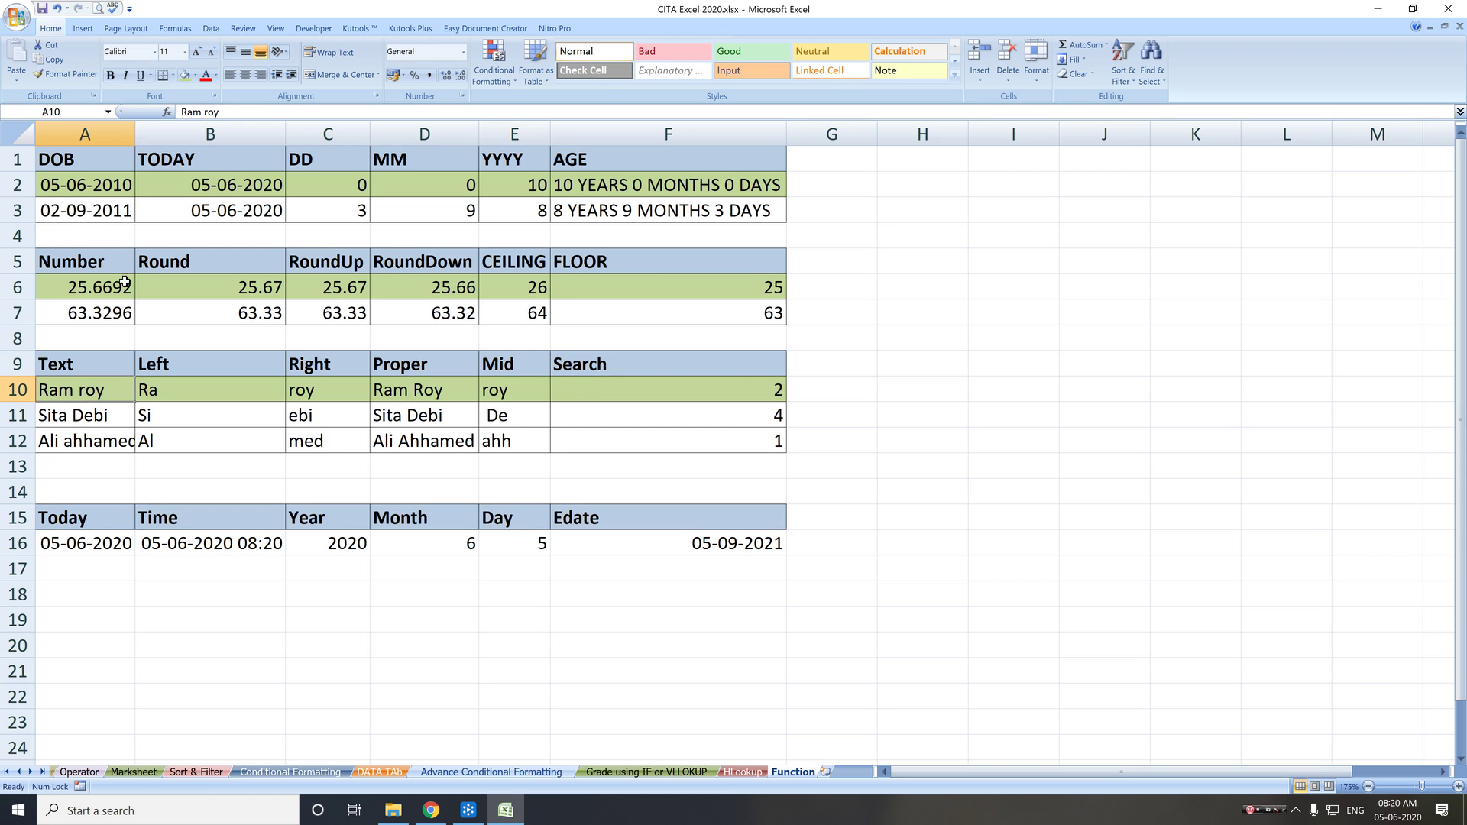
Step: Format-paint the green data row onto row 16, then undo it after the dates turn into serial numbers
click(66, 73)
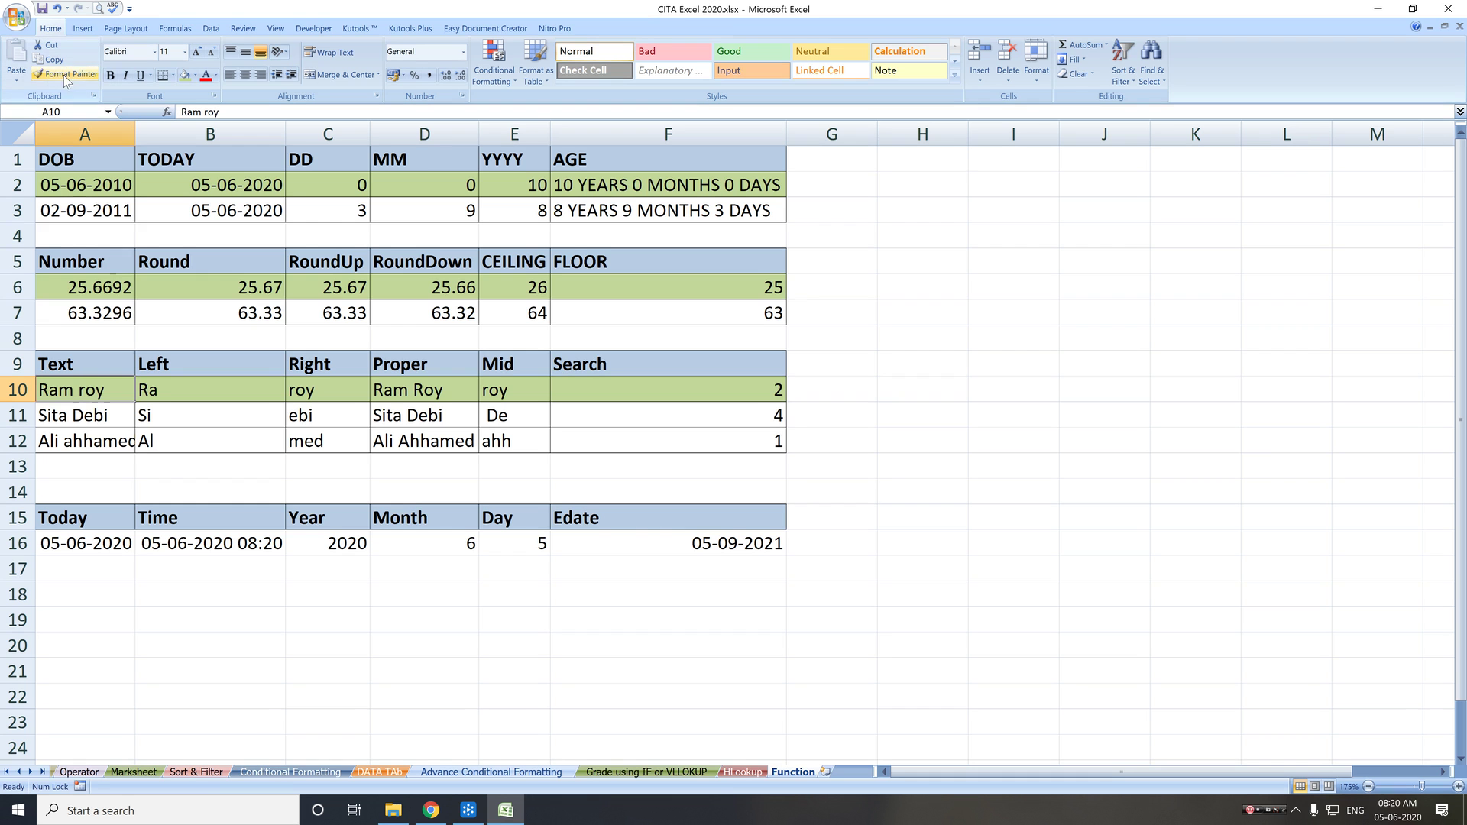
drag(61, 544, 747, 536)
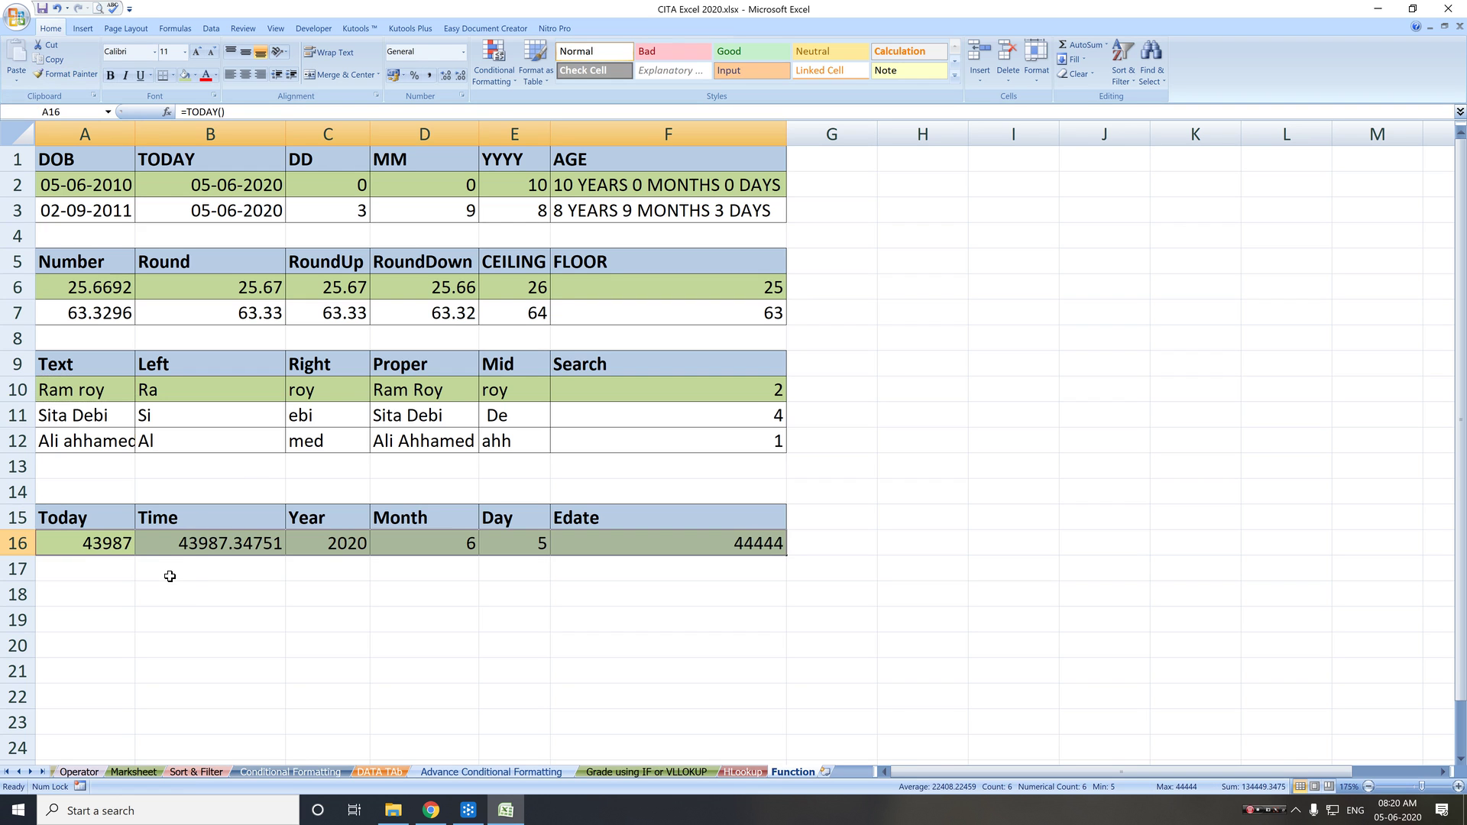
key(ctrl+z)
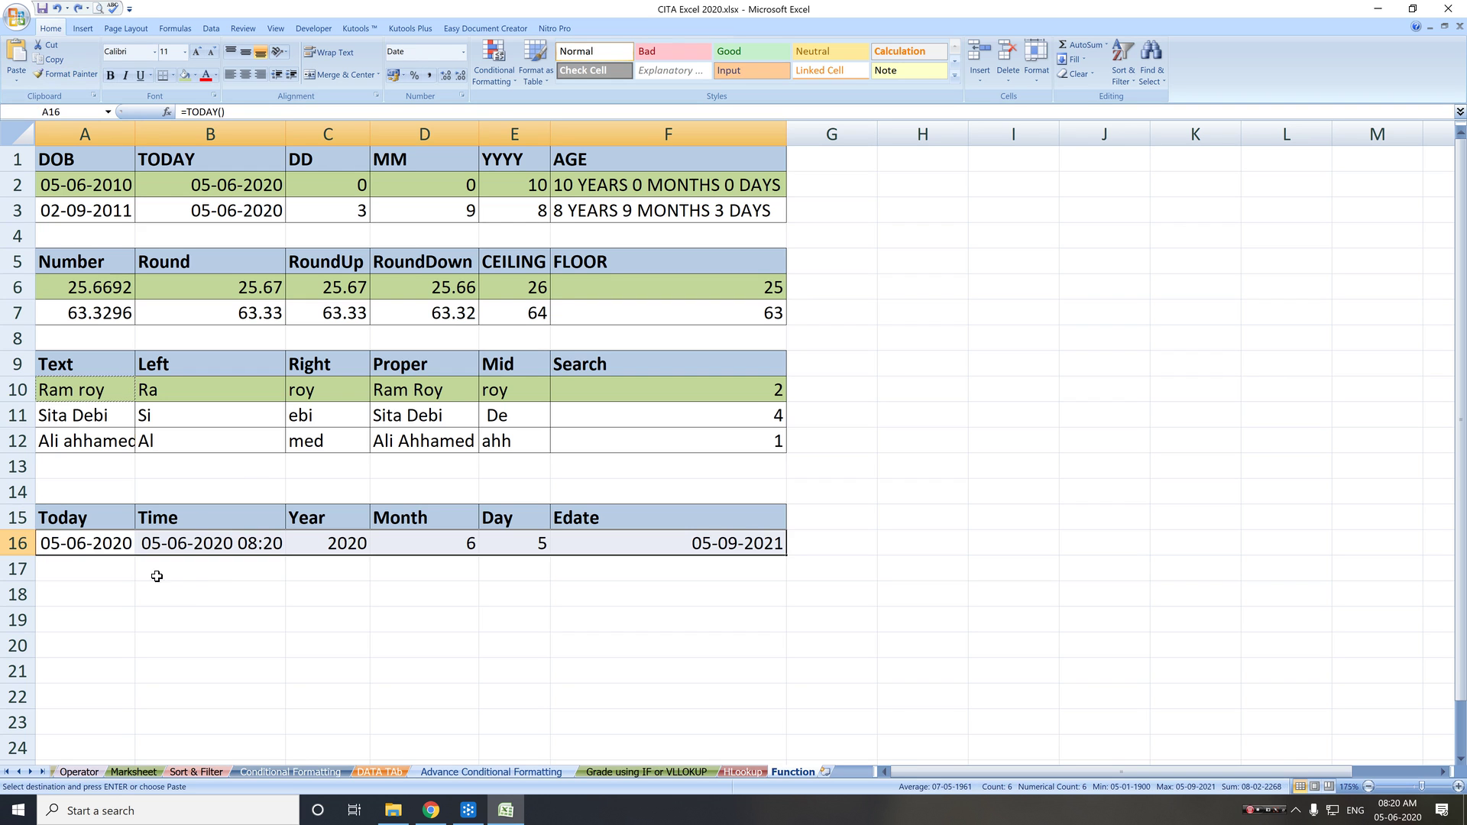
Step: Fill A16:F16 with the green shading directly so the values still display as dates
click(100, 543)
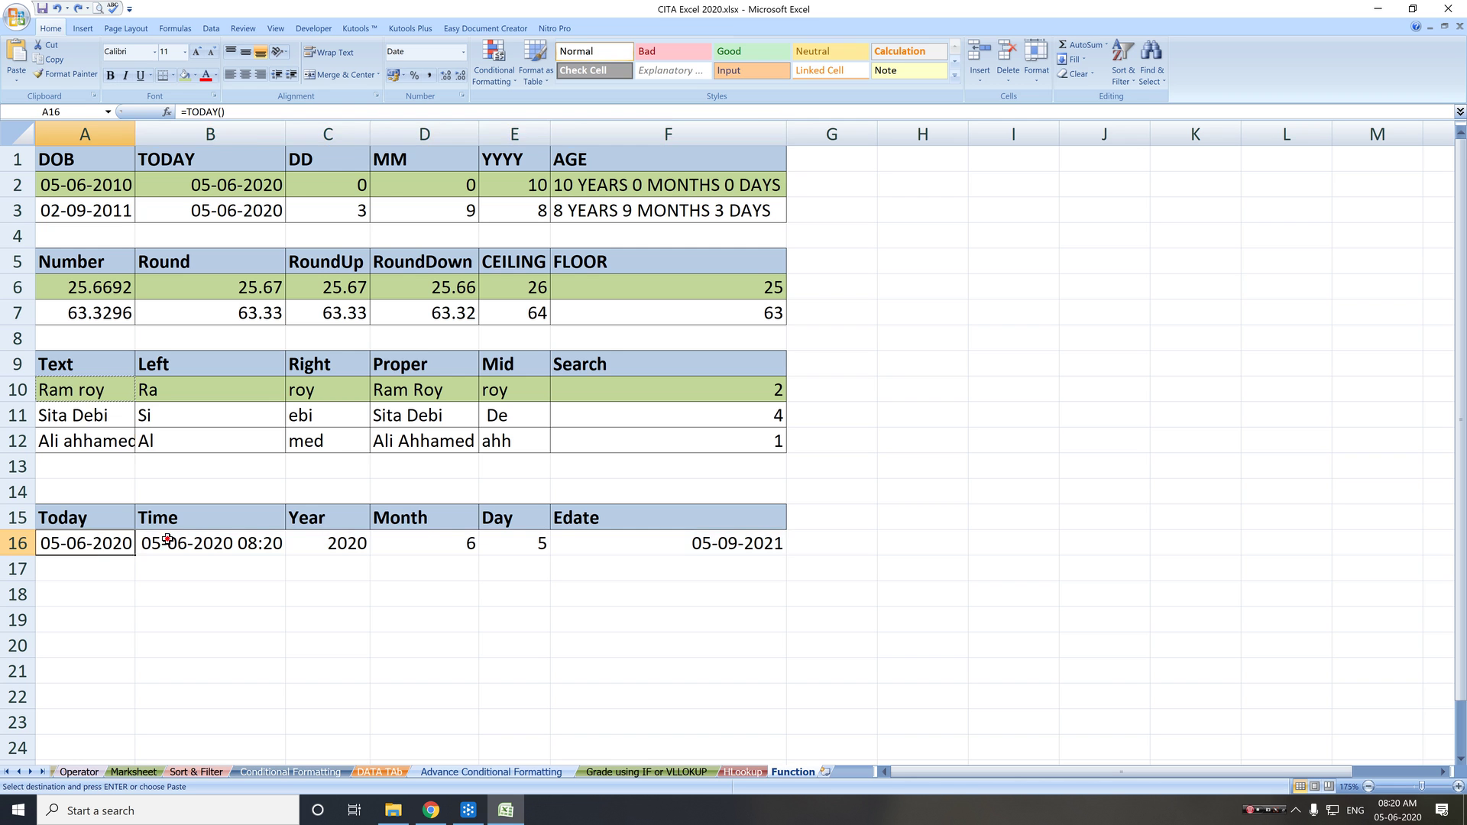
drag(100, 543, 631, 543)
click(670, 519)
drag(82, 548, 687, 546)
click(185, 74)
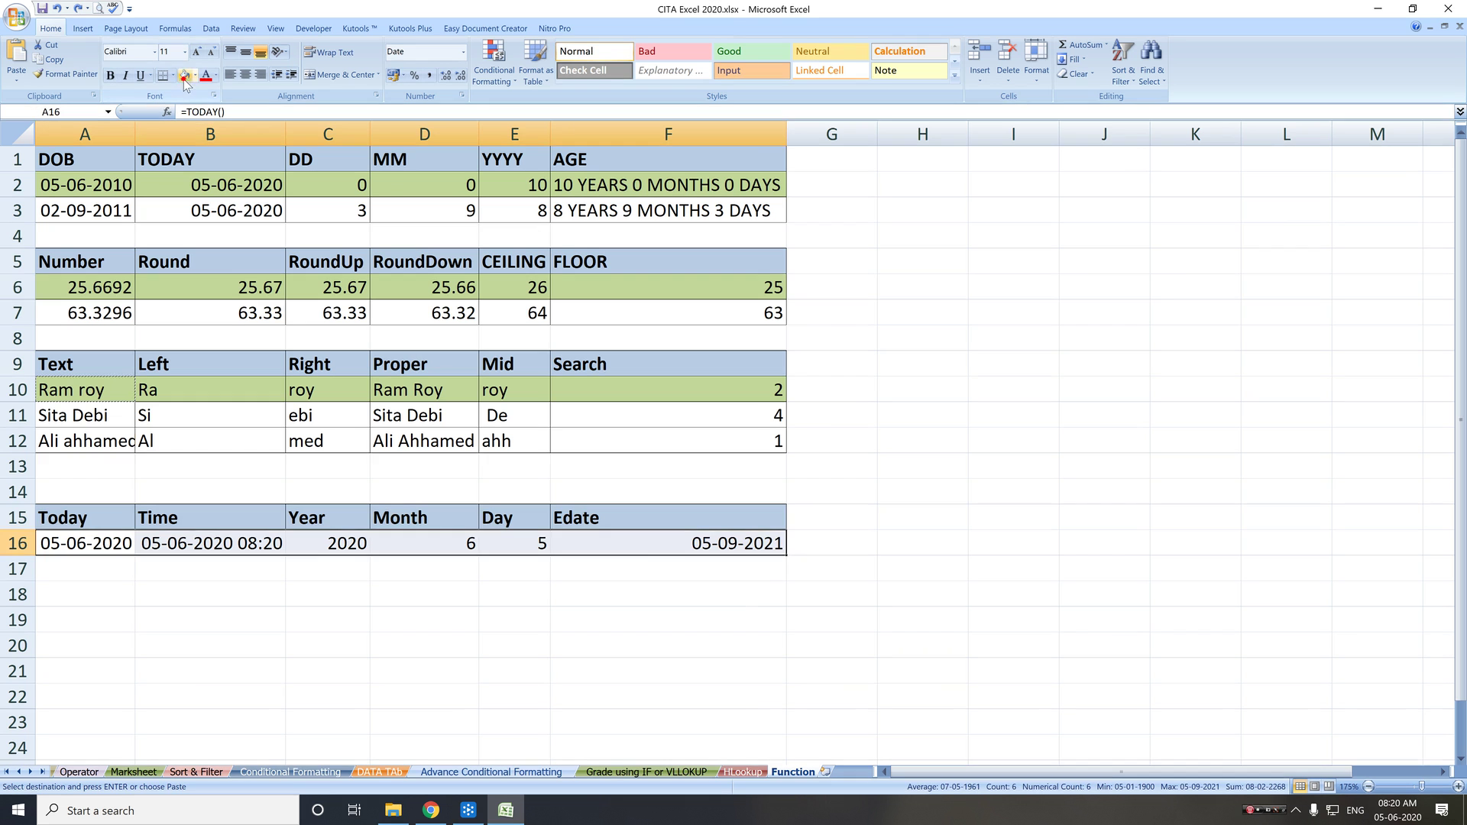
click(81, 566)
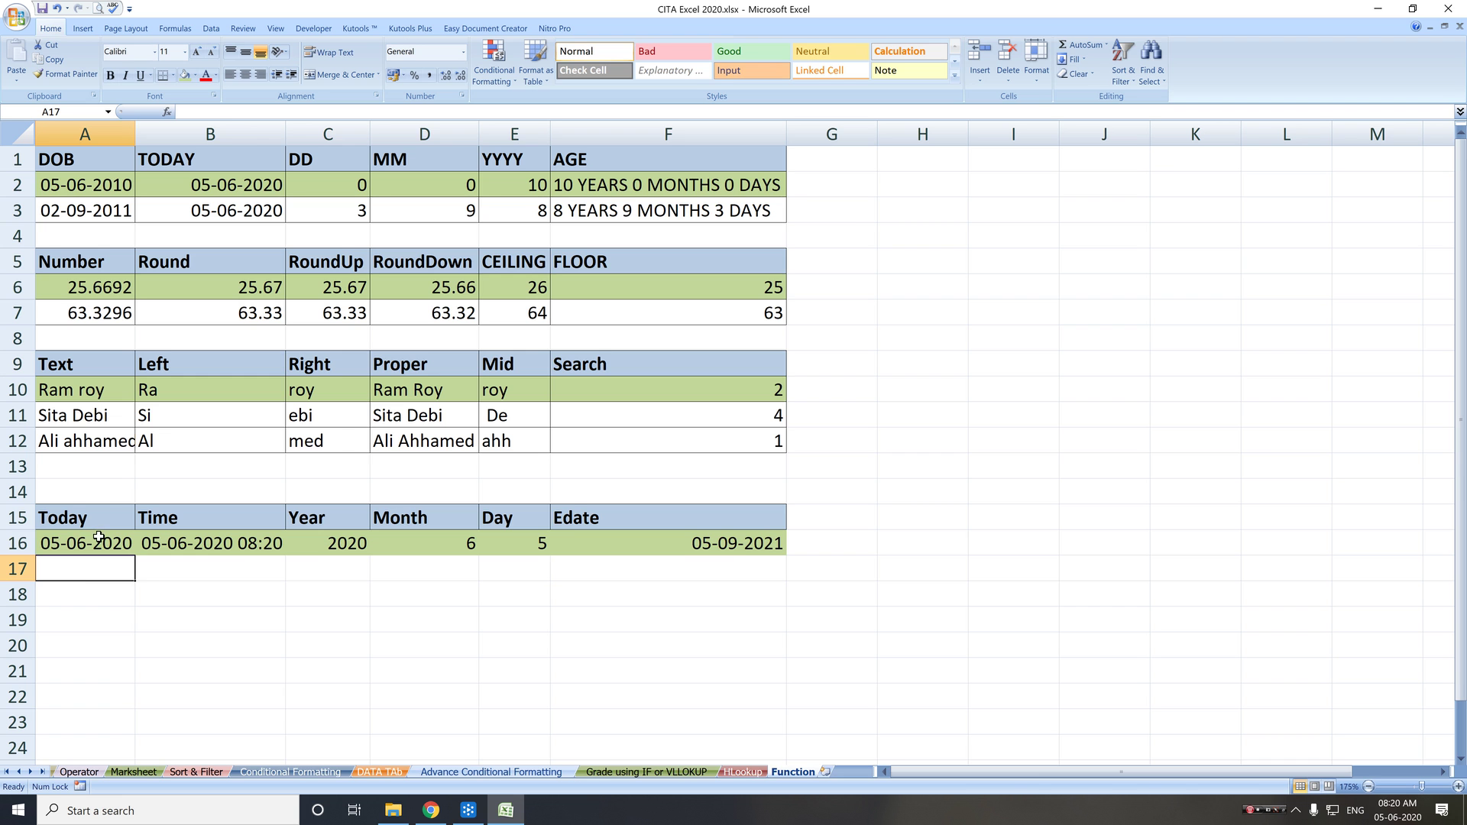
mouse_move(98, 537)
mouse_down()
mouse_move(713, 536)
mouse_move(770, 556)
mouse_up()
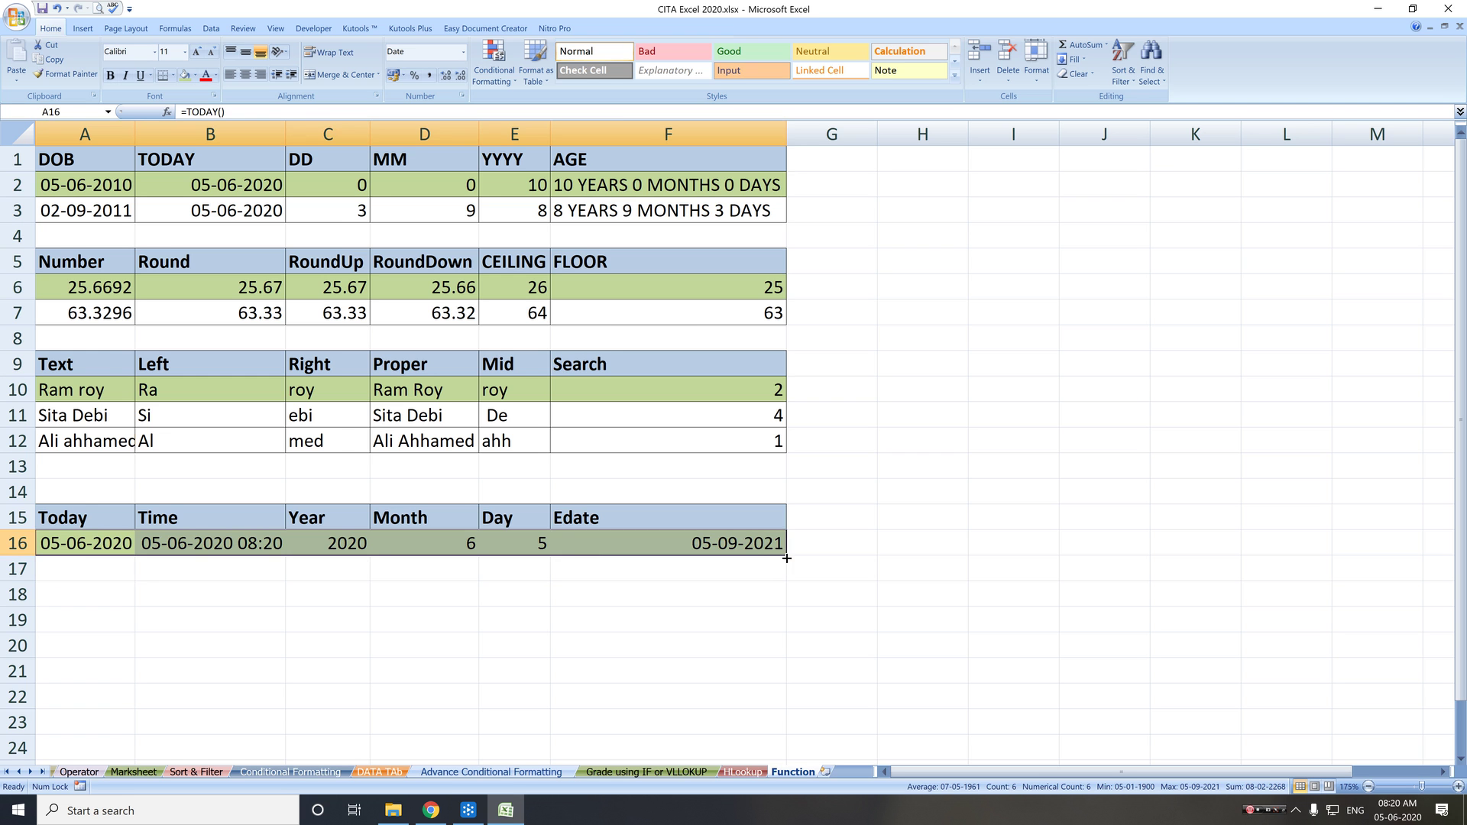
click(633, 604)
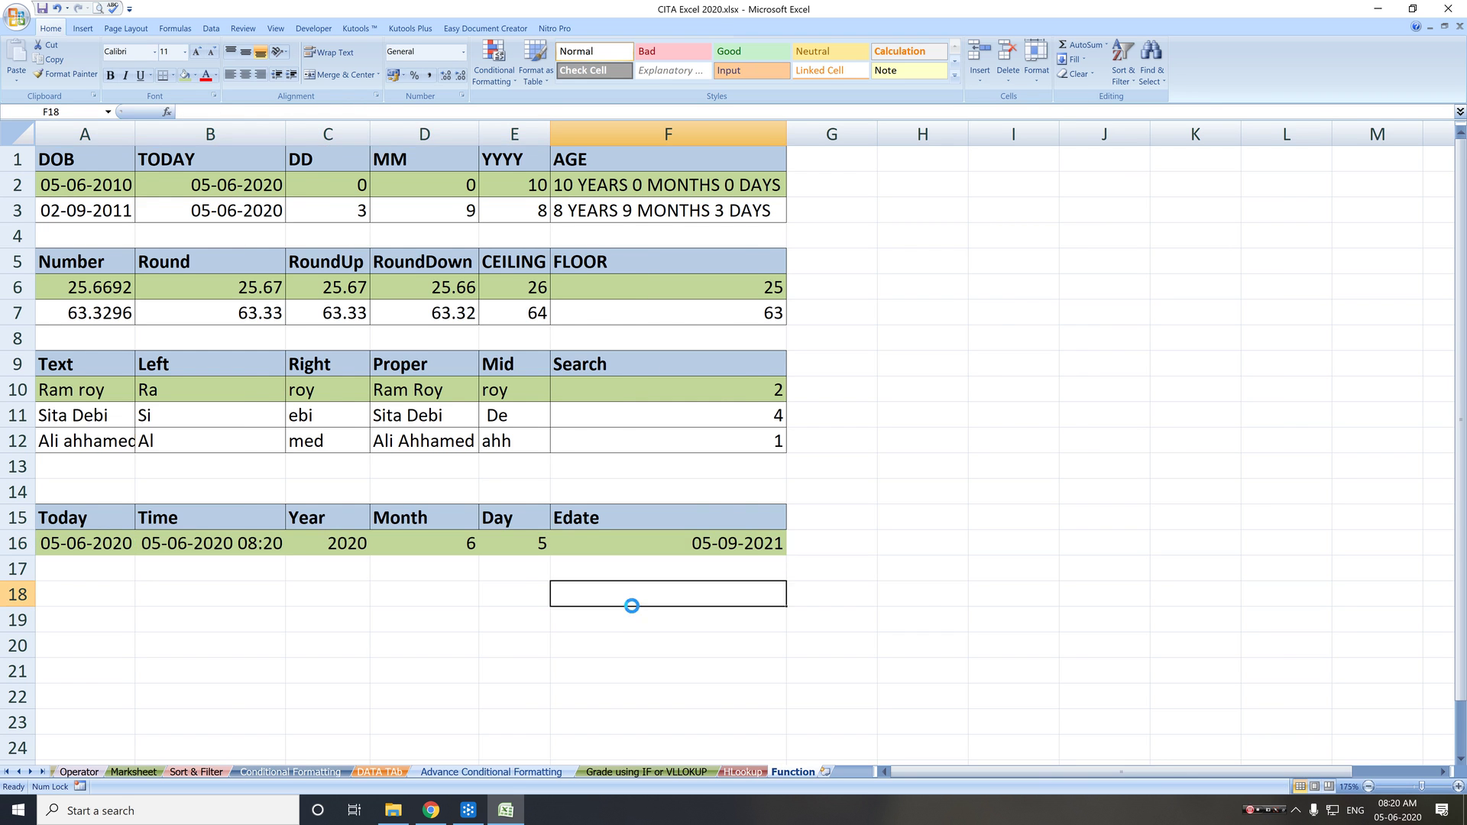
Step: Briefly check the formulas view, then apply All Borders to the whole Today–Edate table
key(ctrl+grave)
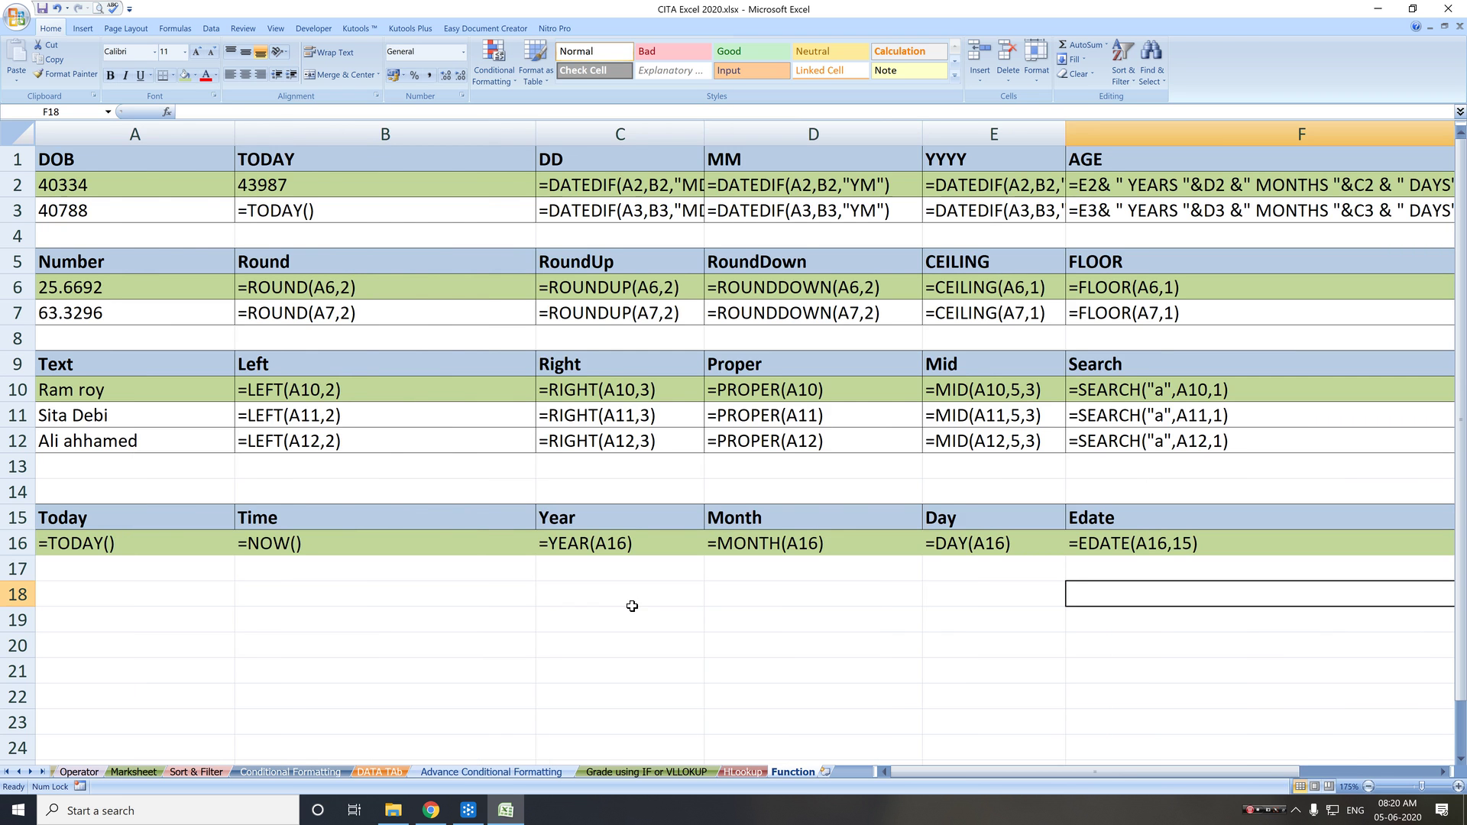
key(ctrl+grave)
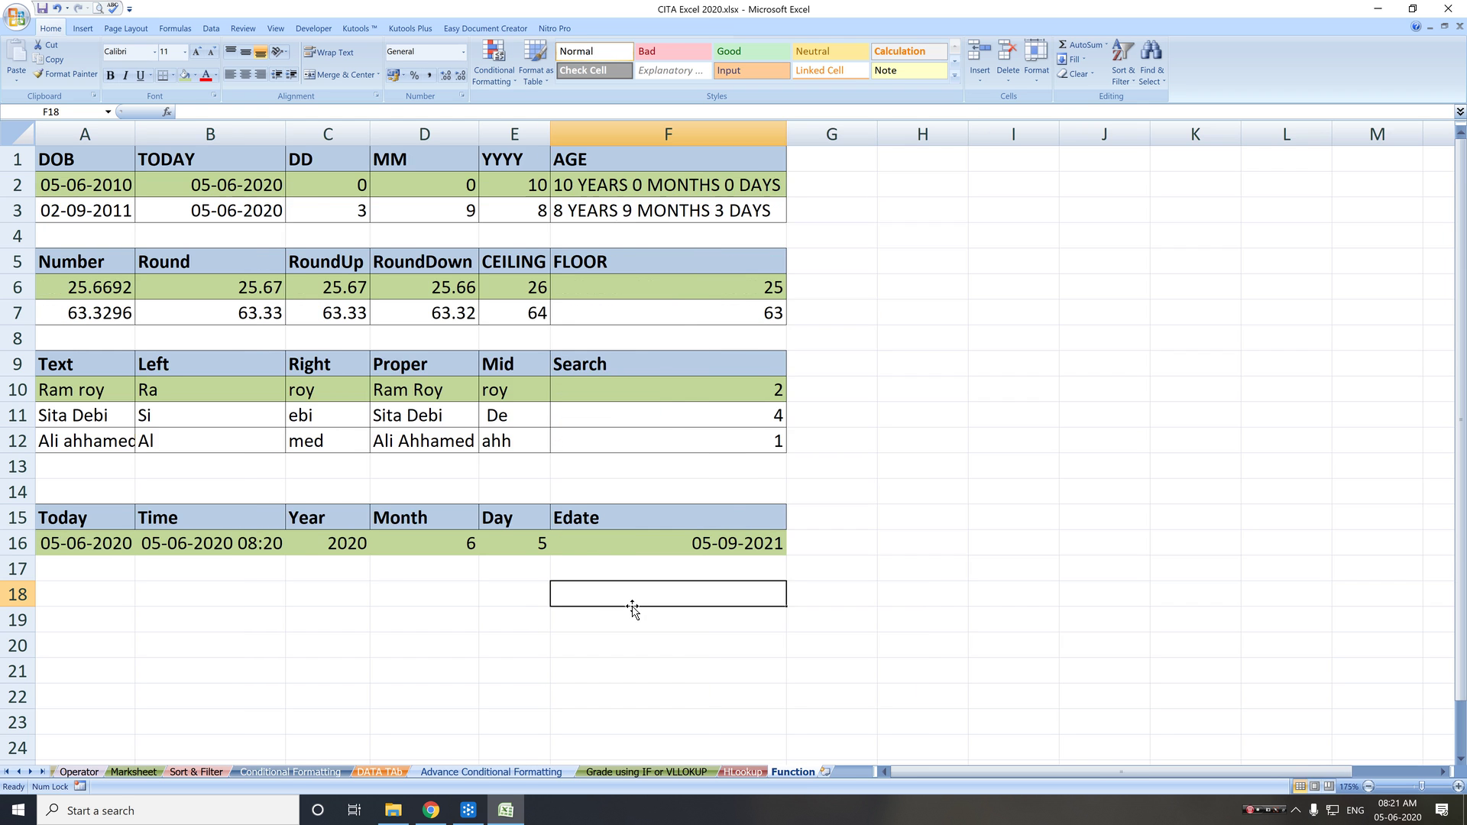
click(326, 535)
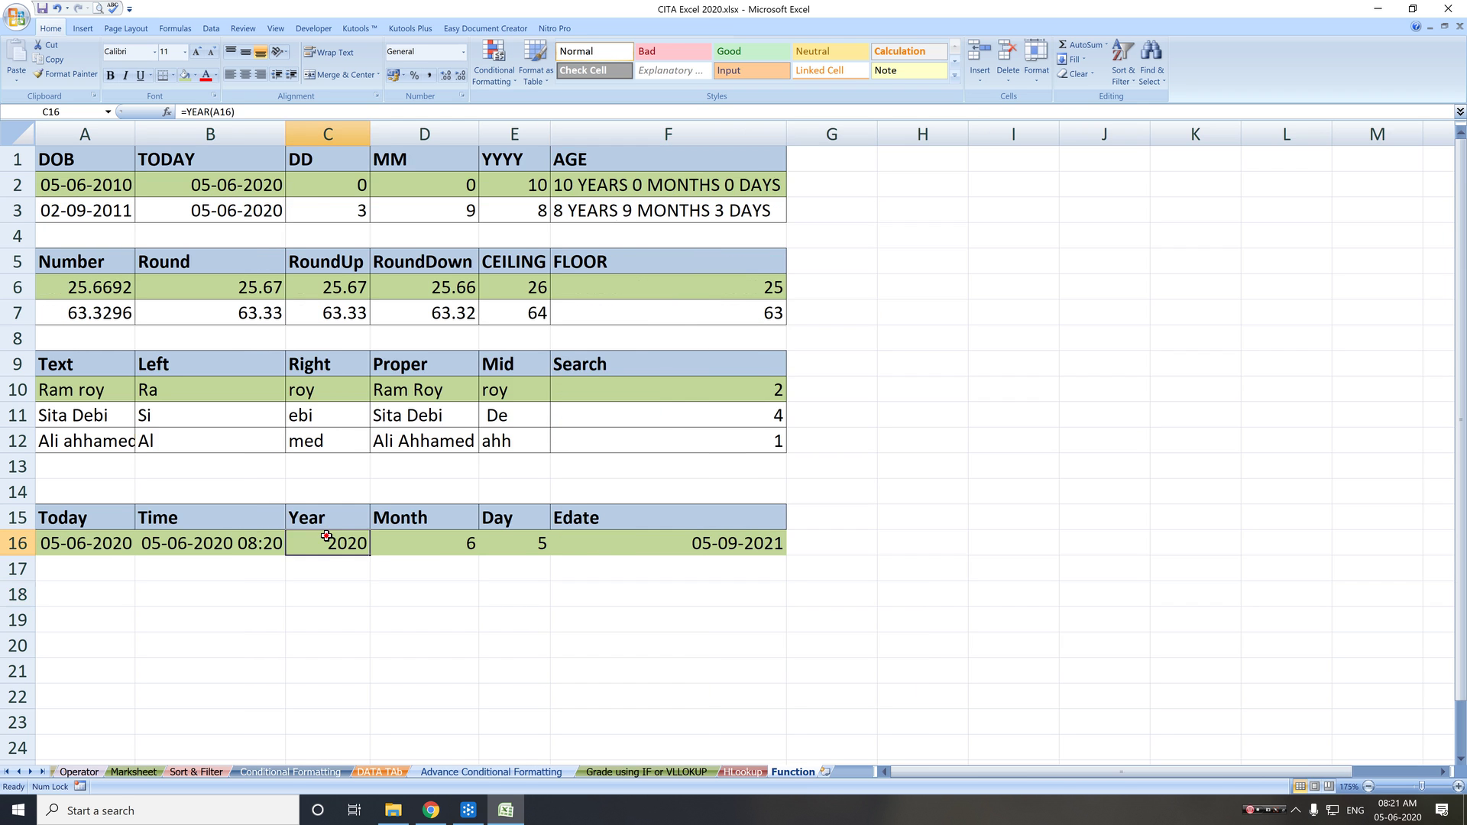
key(ctrl+a)
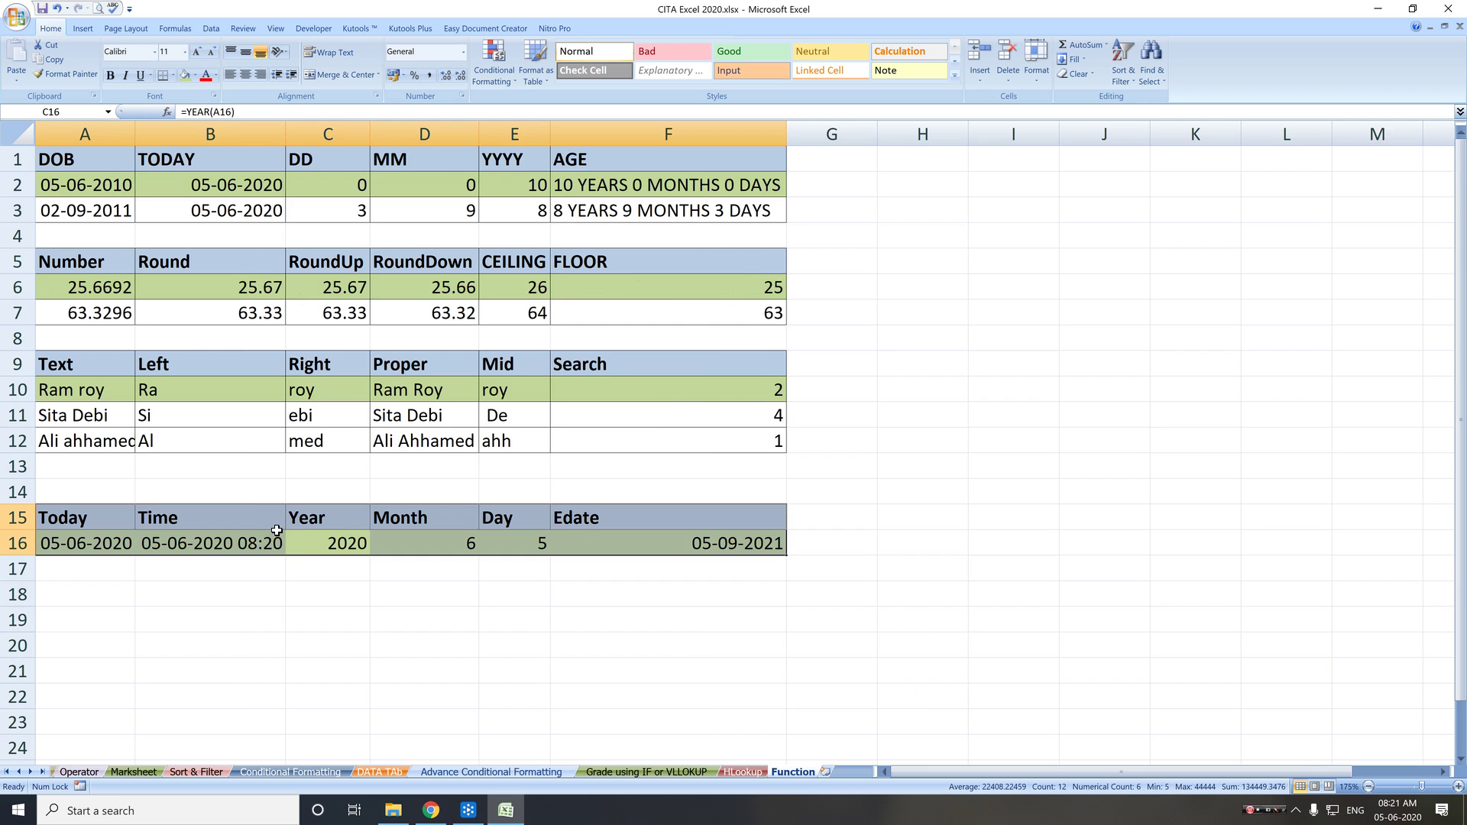
click(172, 74)
click(188, 188)
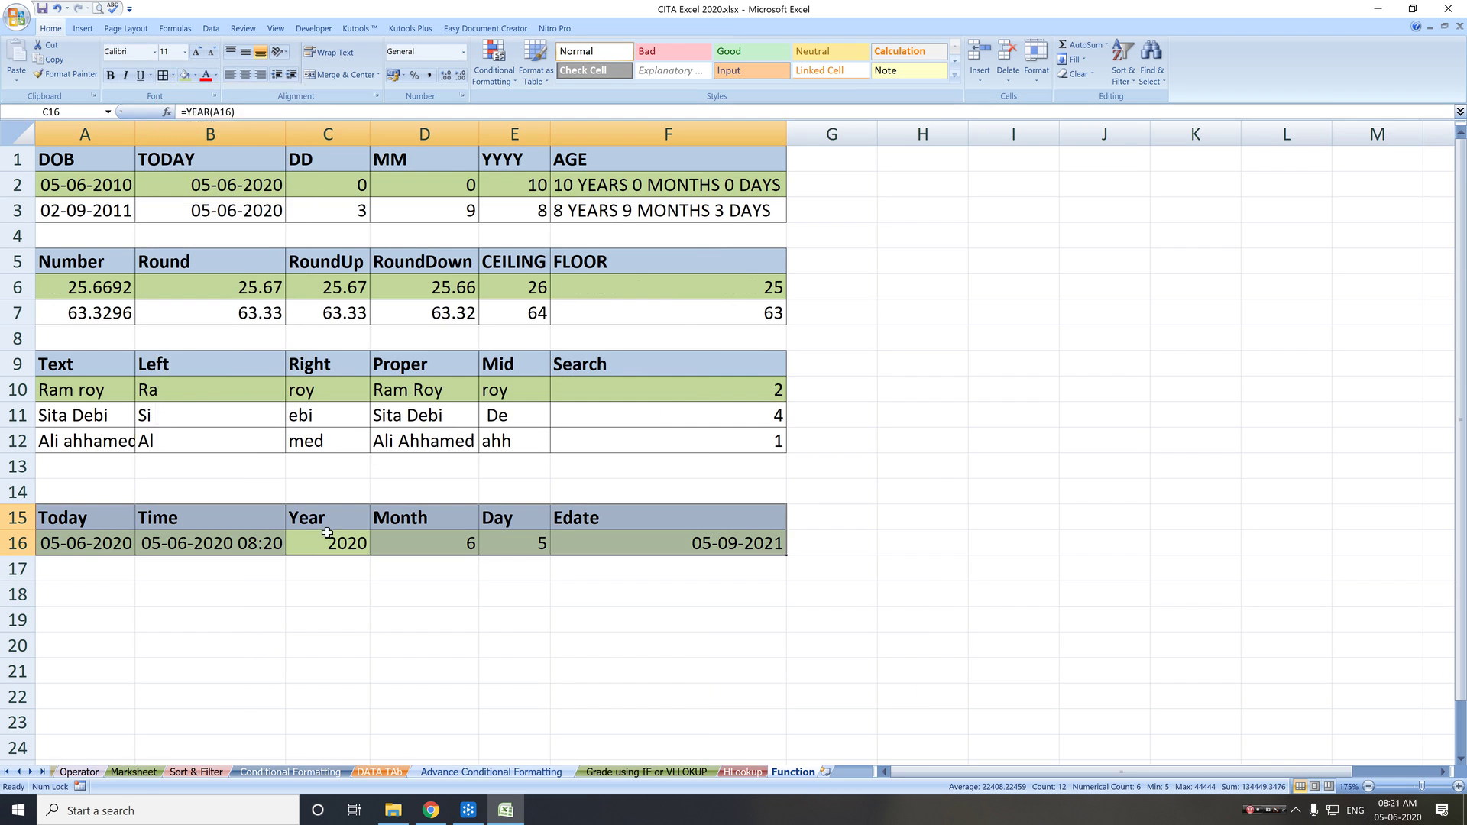
click(342, 590)
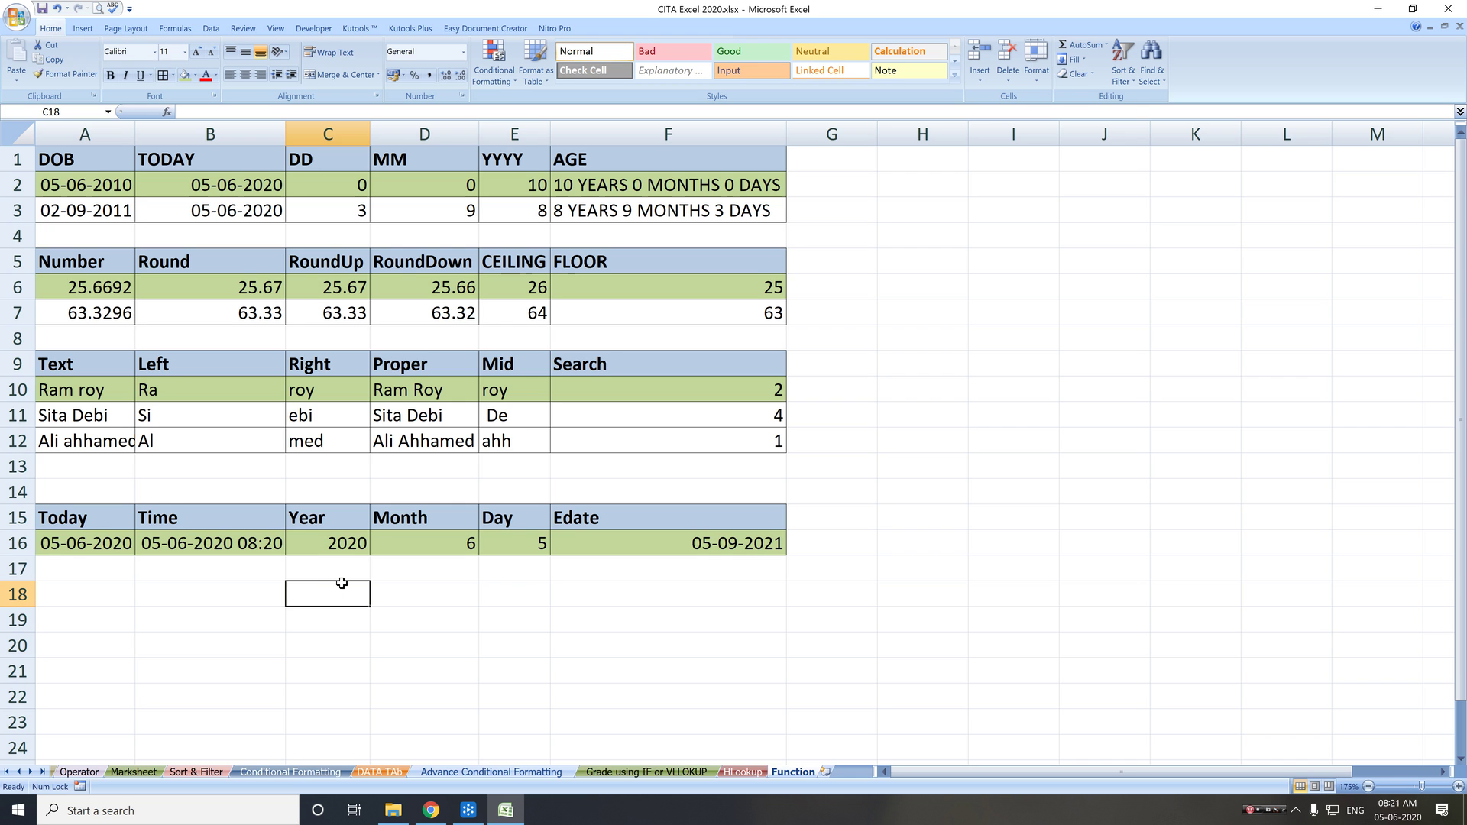